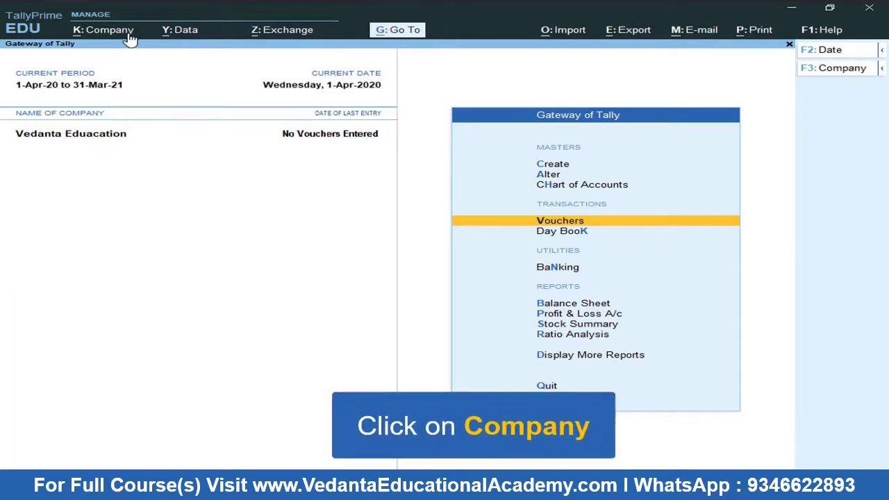
{"action": "left_click", "coordinate": [857, 72]}
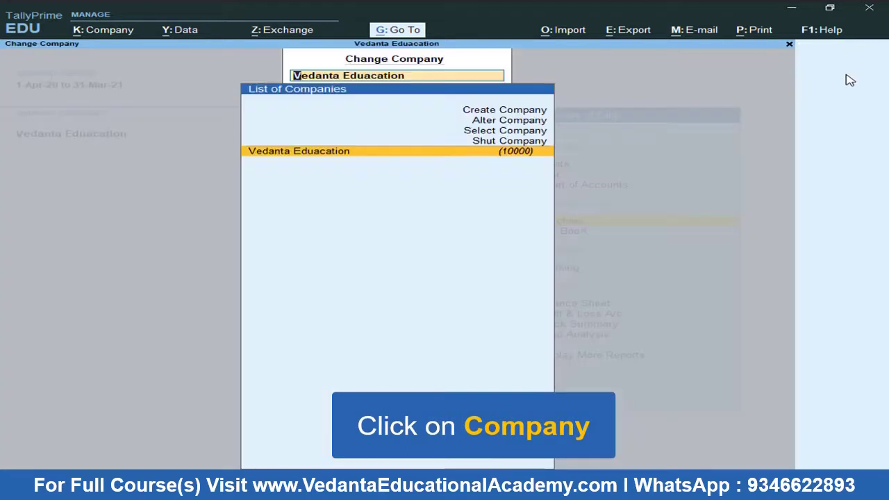
{"action": "key", "text": "Return"}
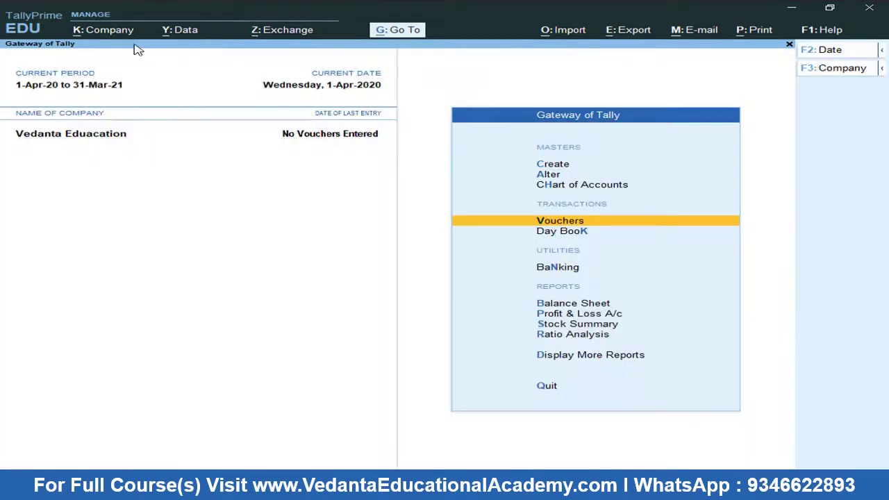
{"action": "left_click", "coordinate": [130, 33]}
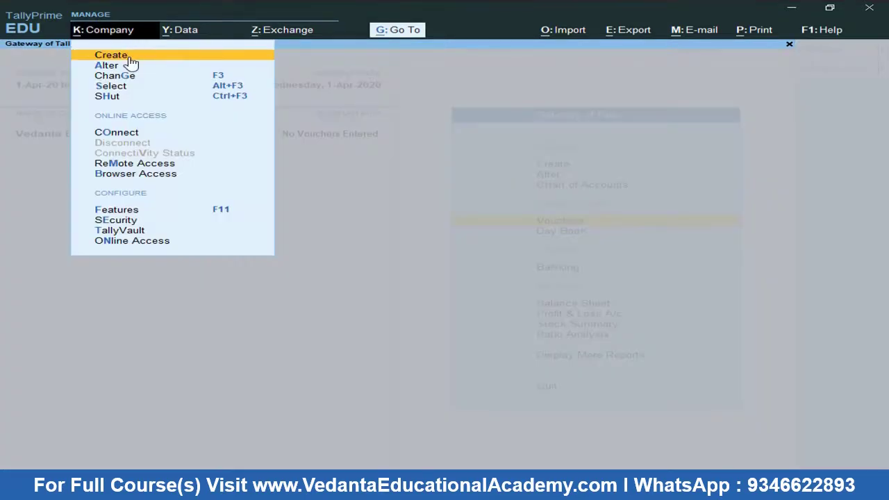
{"action": "key", "text": "Escape"}
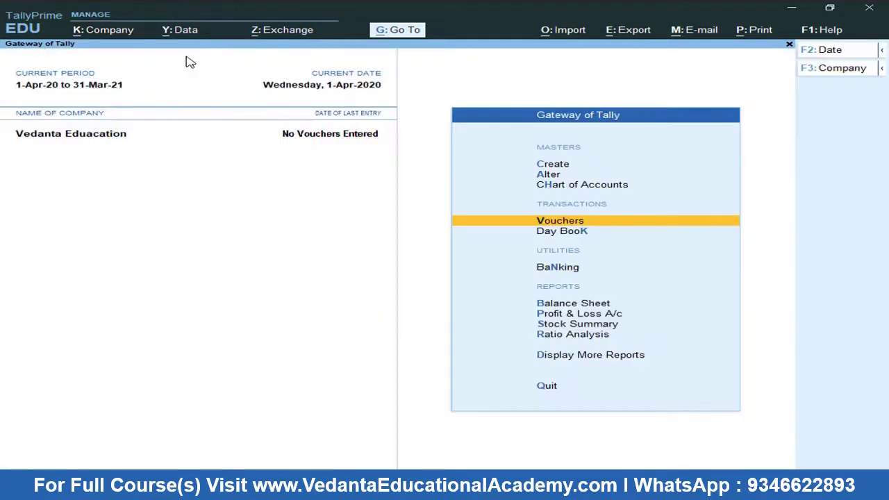
{"action": "left_click", "coordinate": [835, 71]}
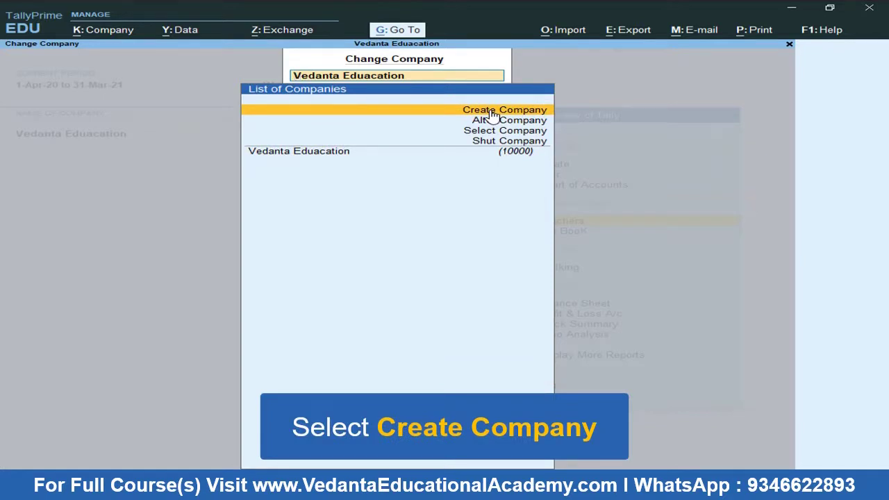
{"action": "key", "text": "Down"}
{"action": "key", "text": "Return"}
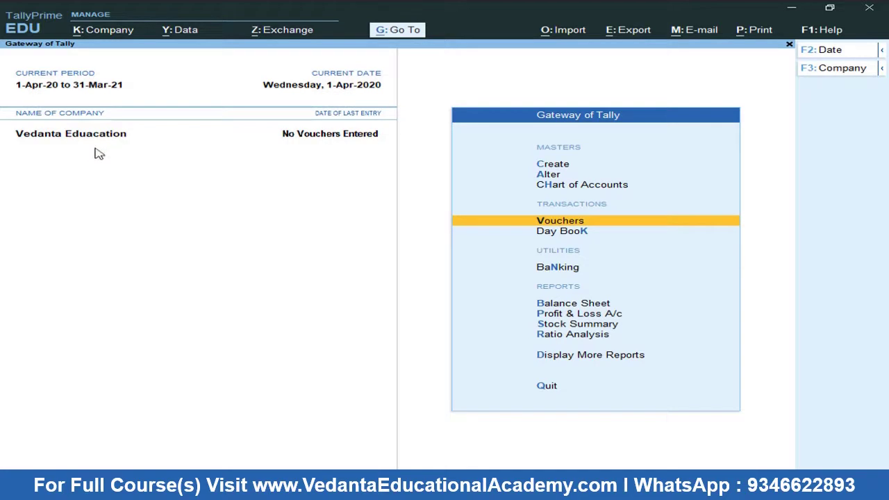
{"action": "left_click", "coordinate": [821, 69]}
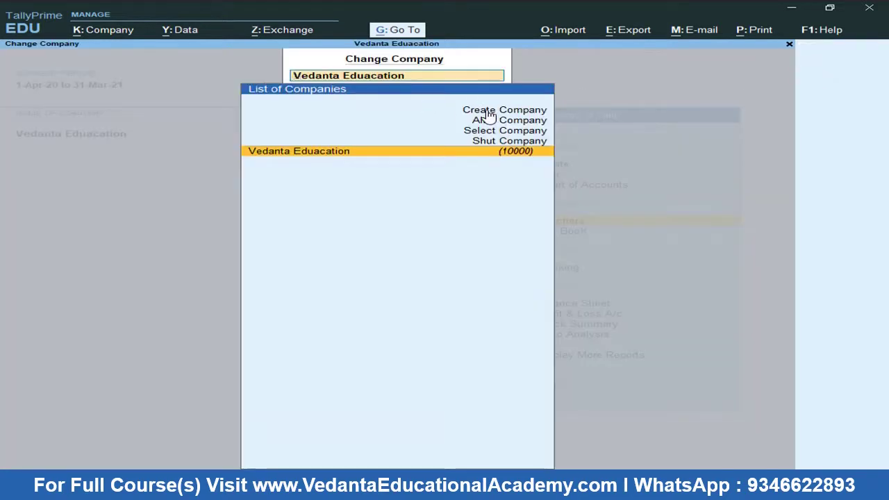
{"action": "key", "text": "Return"}
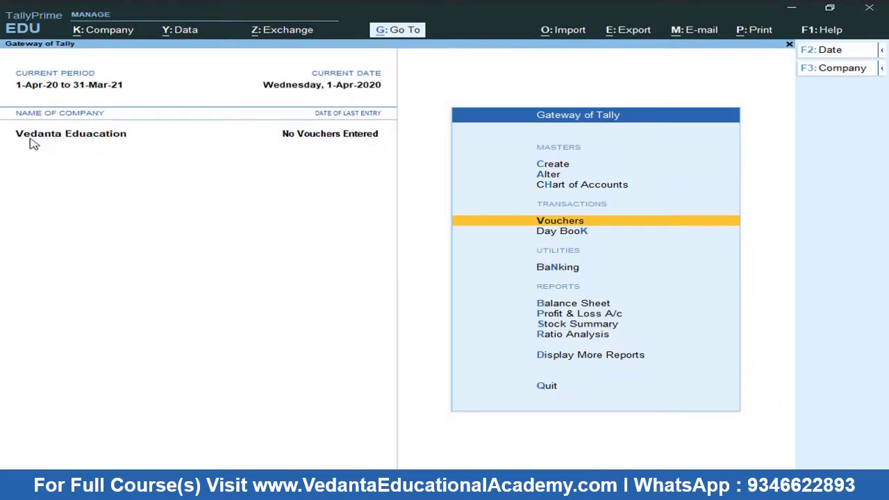
Shut the company Vedanta Eduacation, then decline quitting the program.
{"action": "left_click", "coordinate": [851, 69]}
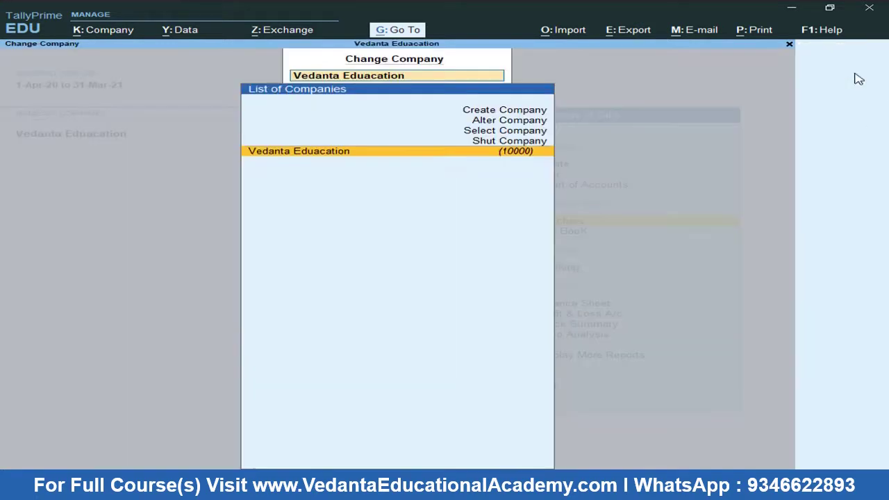
{"action": "left_click", "coordinate": [486, 144]}
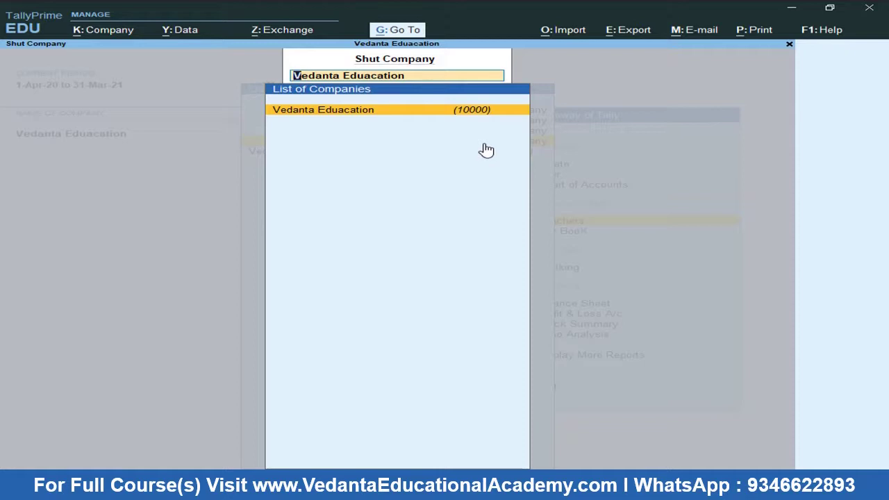
{"action": "key", "text": "Return"}
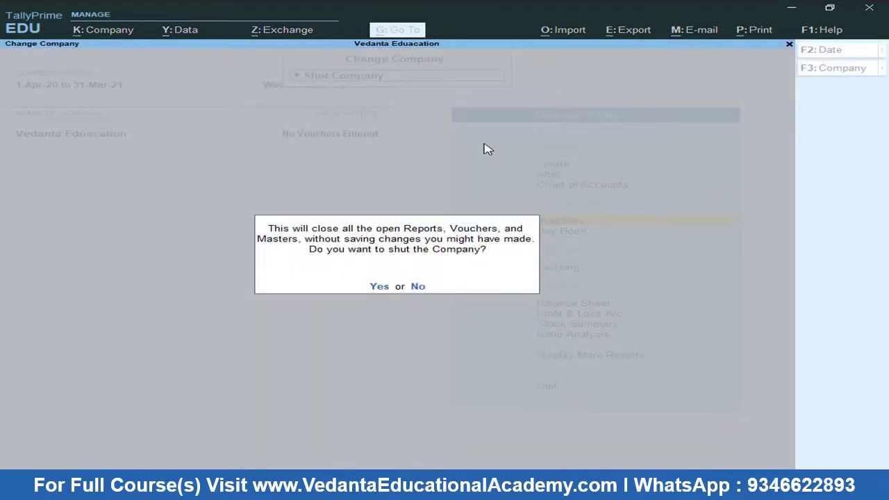
{"action": "key", "text": "Return"}
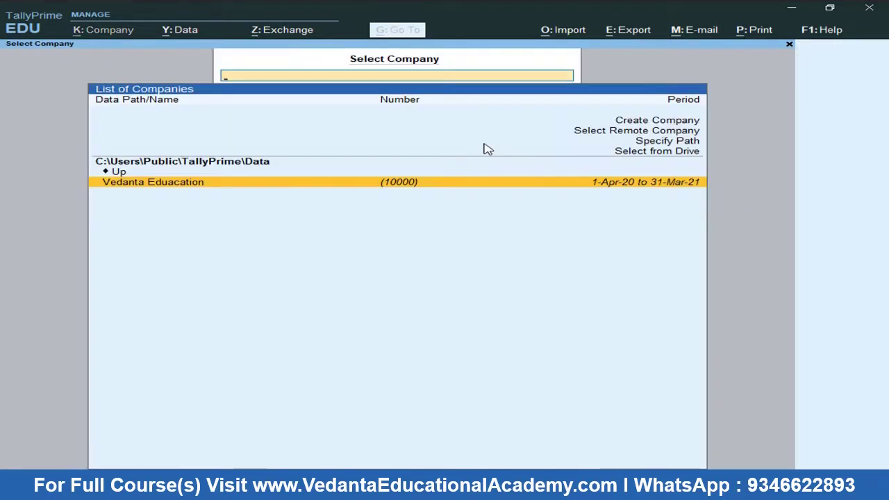
{"action": "key", "text": "Escape"}
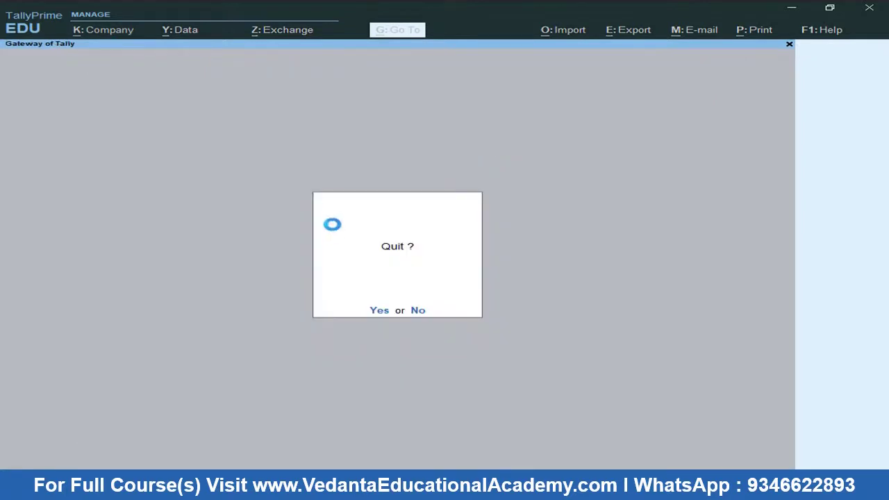
{"action": "key", "text": "n"}
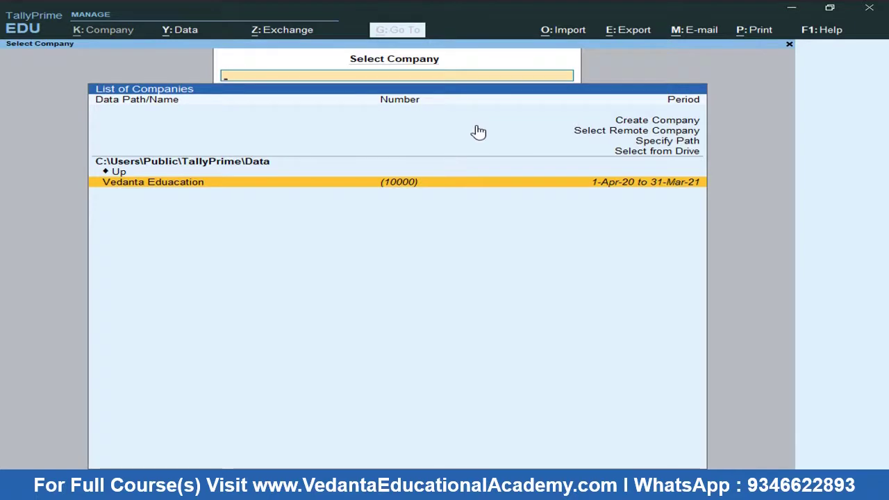
Start a new company and enter M/s. Shwetha Computers from the Word illustration as its name, keeping the same mailing name.
{"action": "key", "text": "Up"}
{"action": "key", "text": "Up"}
{"action": "key", "text": "Up"}
{"action": "key", "text": "Up"}
{"action": "key", "text": "Up"}
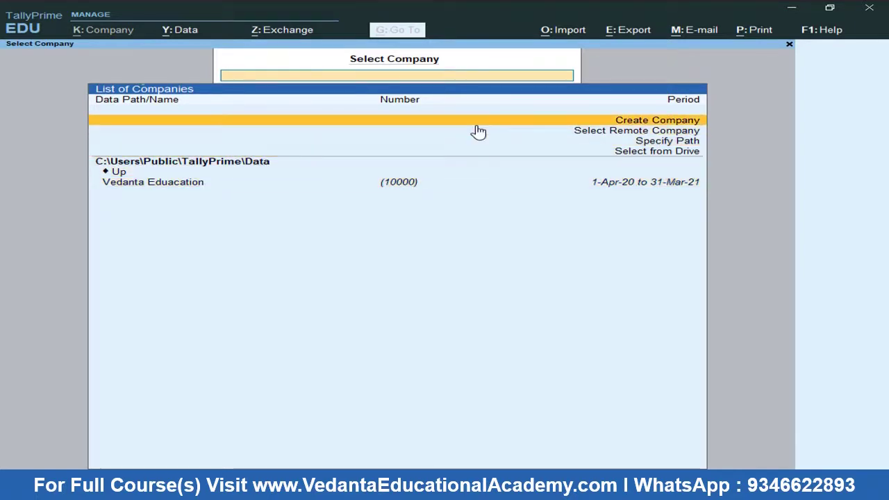
{"action": "key", "text": "Return"}
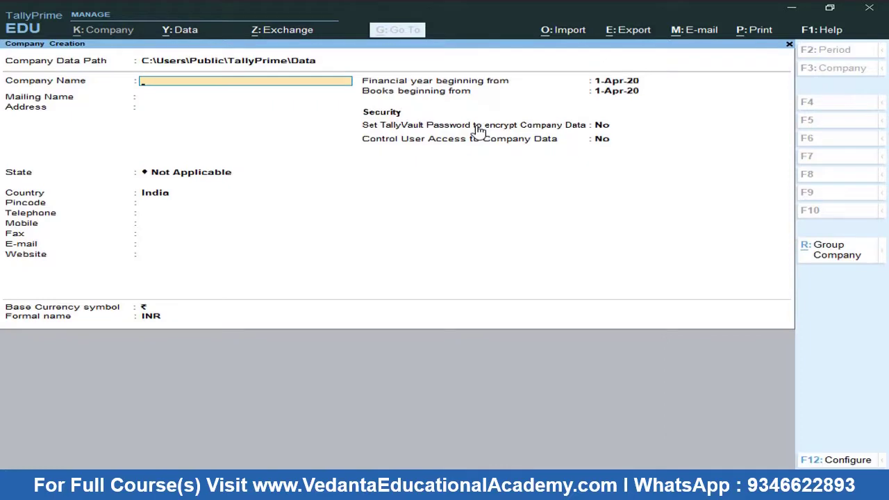
{"action": "key", "text": "alt+Tab"}
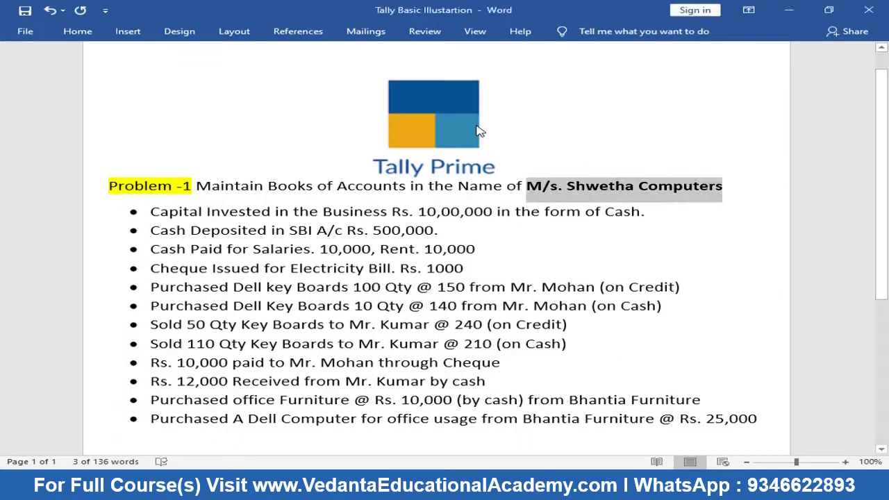
{"action": "key", "text": "alt+Tab"}
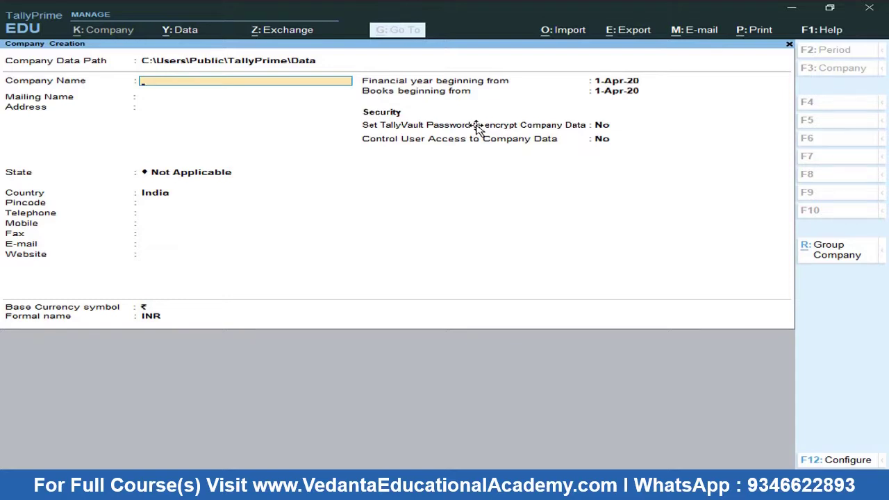
{"action": "key", "text": "ctrl"}
{"action": "key", "text": "ctrl+alt+v"}
{"action": "key", "text": "Return"}
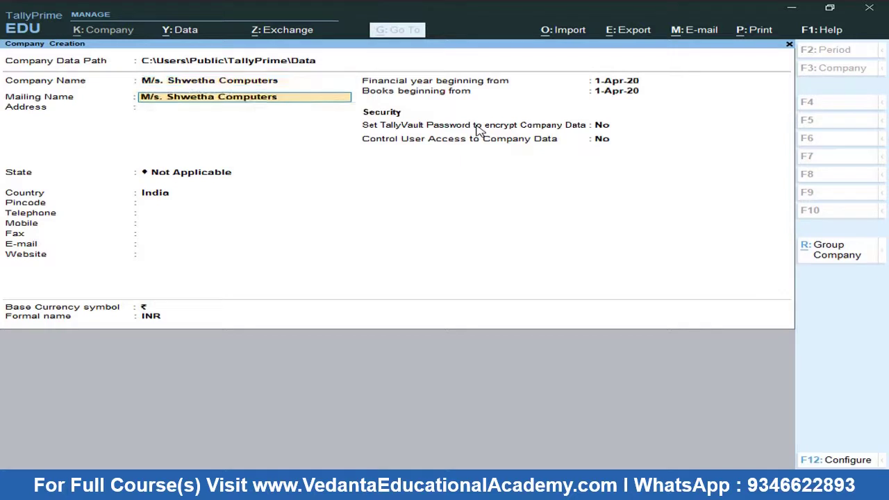
{"action": "key", "text": "Return"}
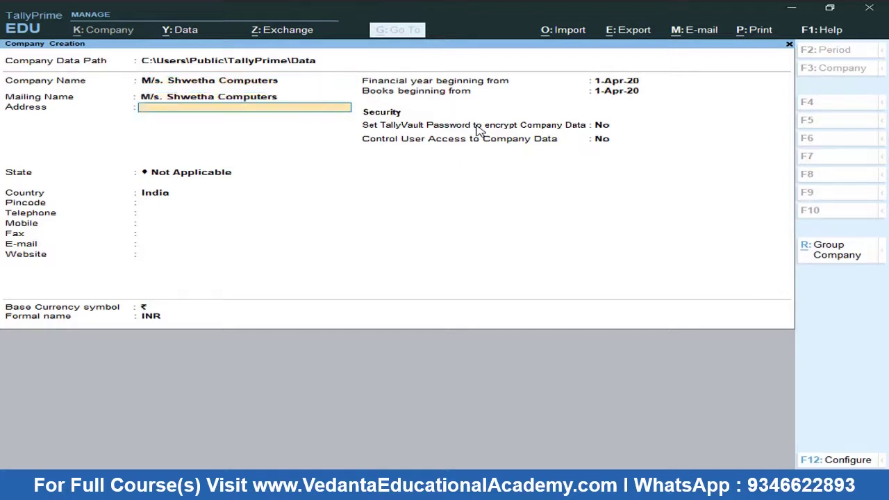
Fill three address lines with placeholder x characters, set the state to Telangana and keep India as the country.
{"action": "type", "text": "Xxxxxxxxxxxxxxxxxxxxx"}
{"action": "key", "text": "Return"}
{"action": "type", "text": "xxxxxxxxxxxxxxxxxxxxx"}
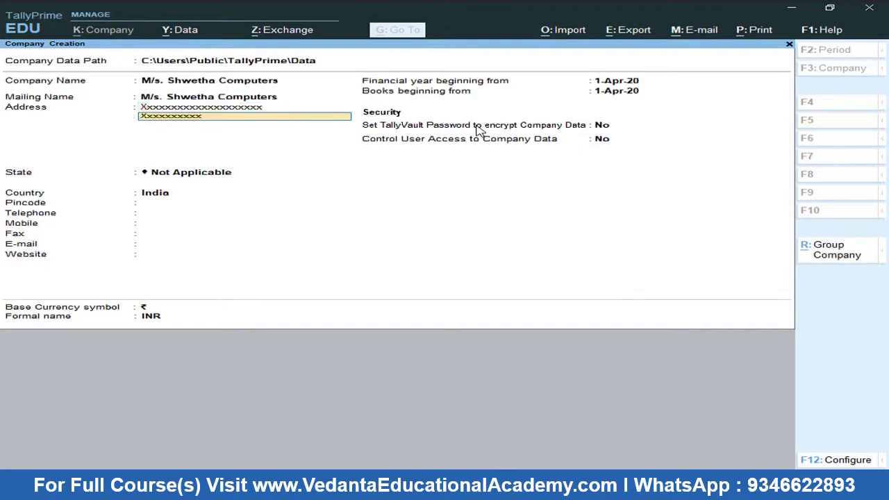
{"action": "key", "text": "Return"}
{"action": "type", "text": "xxxxxxxxxxxxxxxxxxxxxxx"}
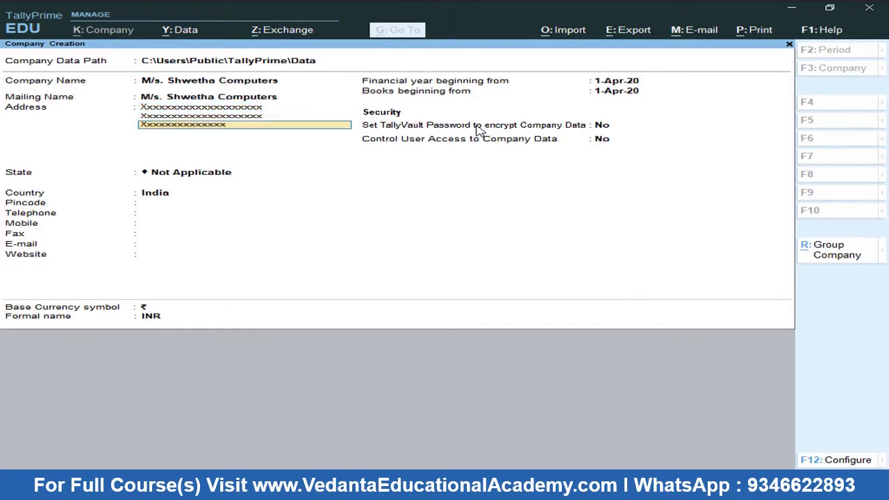
{"action": "key", "text": "Return"}
{"action": "key", "text": "Return"}
{"action": "key", "text": "Return"}
{"action": "type", "text": "Te"}
{"action": "key", "text": "Return"}
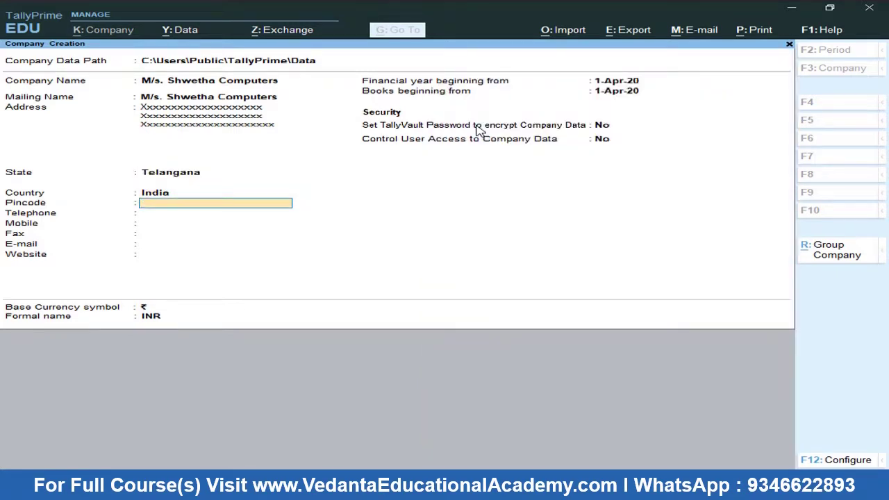
Save the new company, set Show more features to No and save the company features.
{"action": "key", "text": "ctrl"}
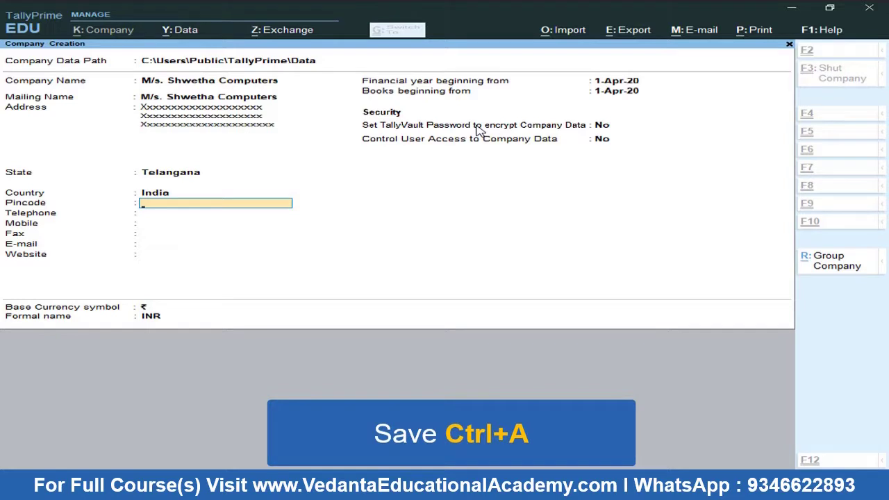
{"action": "key", "text": "ctrl+a"}
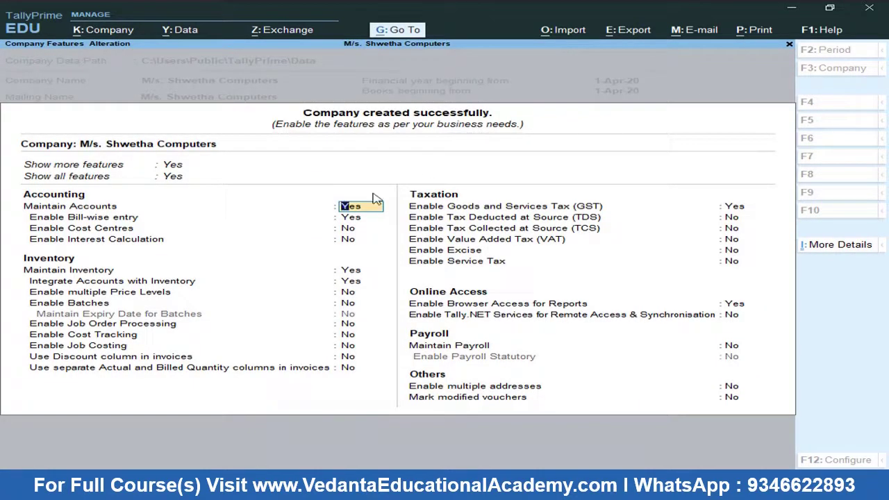
{"action": "left_click", "coordinate": [174, 168]}
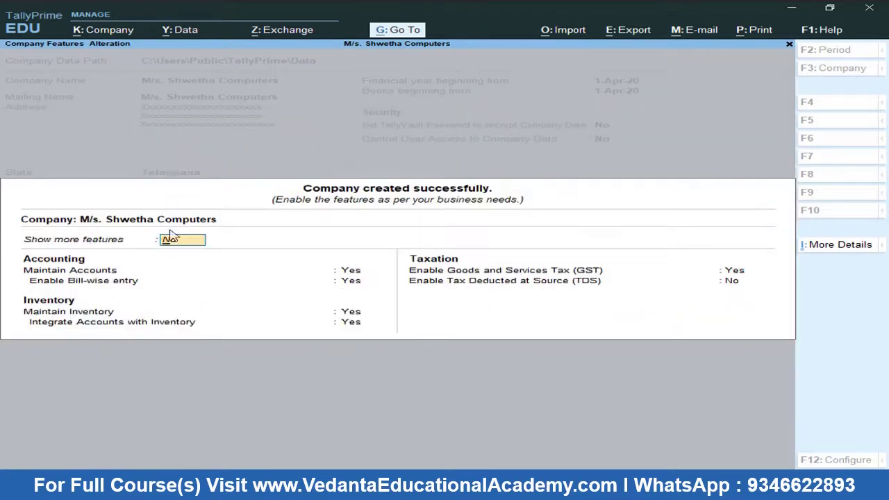
{"action": "key", "text": "ctrl+a"}
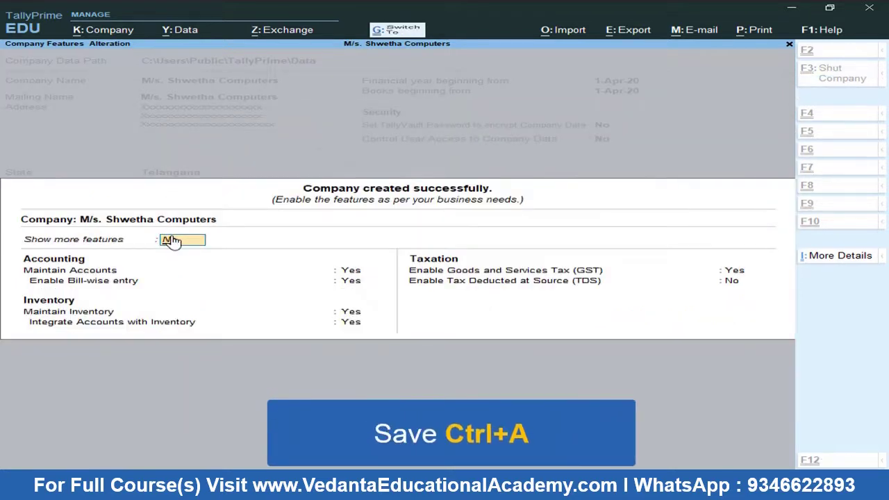
{"action": "key", "text": "ctrl+a"}
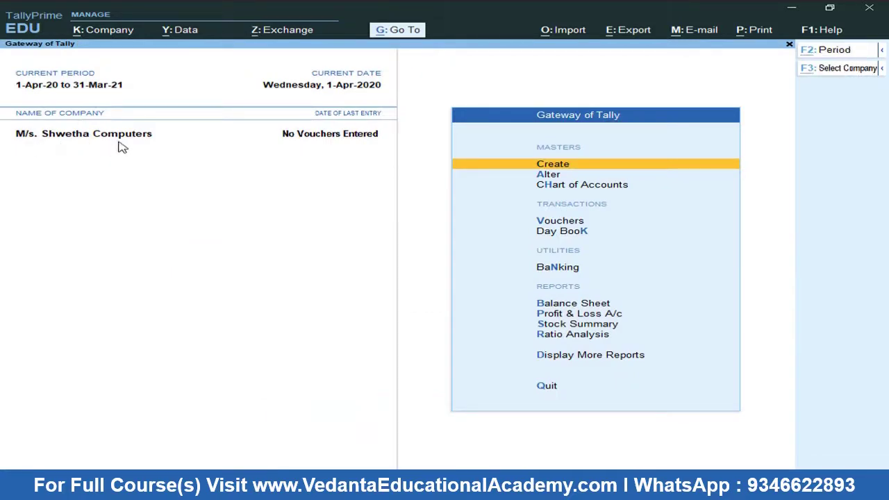
Review the Problem-1 transactions in Word and examine the ledger creation form in TallyPrime.
{"action": "key", "text": "alt+Tab"}
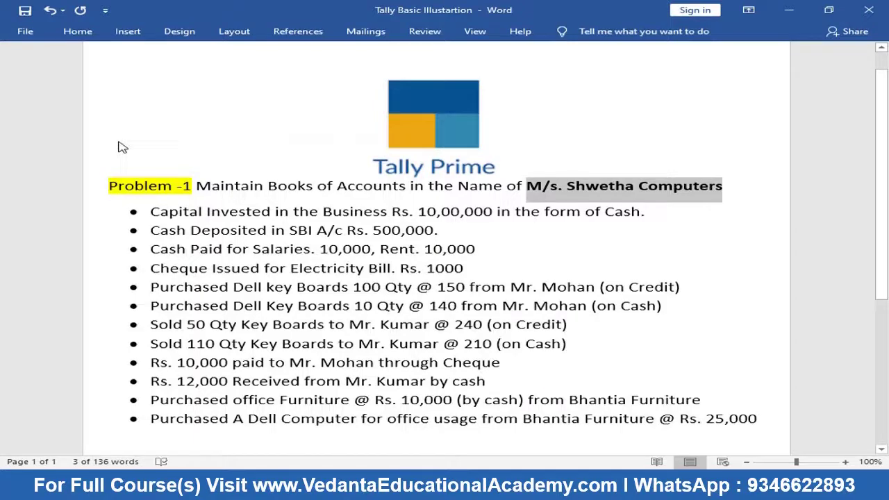
{"action": "key", "text": "alt+Tab"}
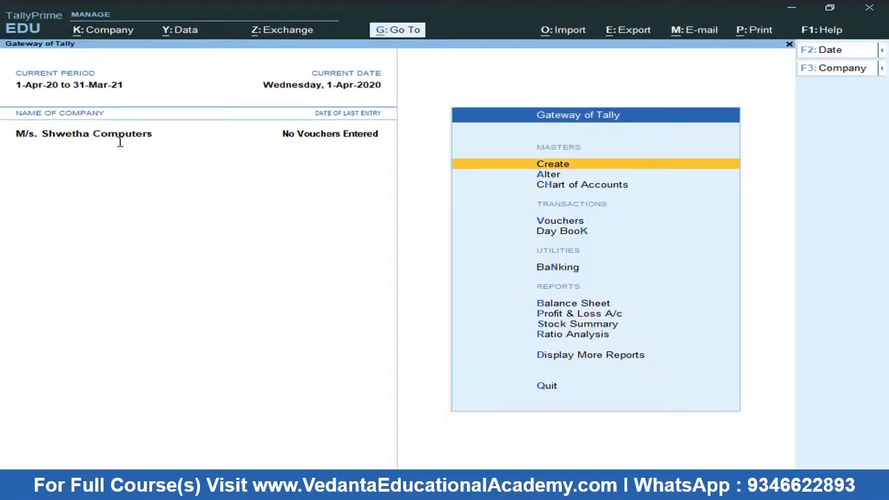
{"action": "key", "text": "alt+Tab"}
{"action": "key", "text": "alt+Tab"}
{"action": "key", "text": "Return"}
{"action": "key", "text": "Down"}
{"action": "key", "text": "Return"}
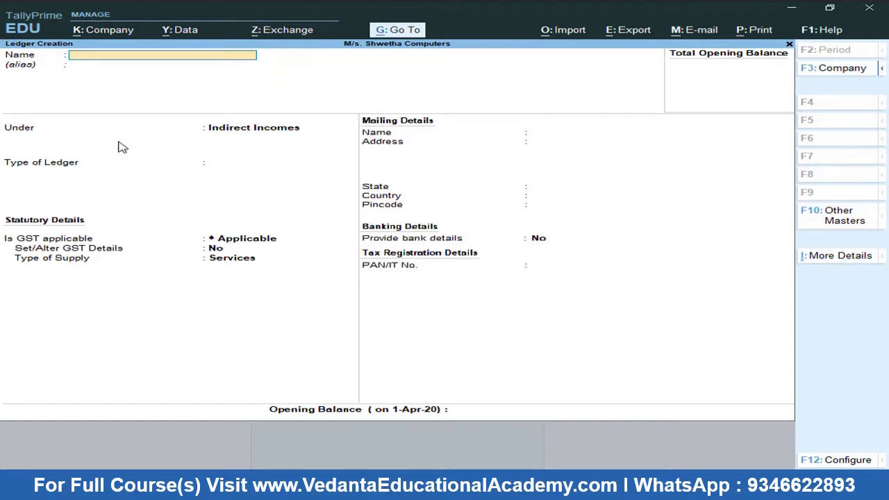
{"action": "key", "text": "Escape"}
Examine the stock item creation form among the inventory masters and return to the Gateway of Tally.
{"action": "key", "text": "Down"}
{"action": "key", "text": "Down"}
{"action": "key", "text": "Down"}
{"action": "key", "text": "Down"}
{"action": "key", "text": "Down"}
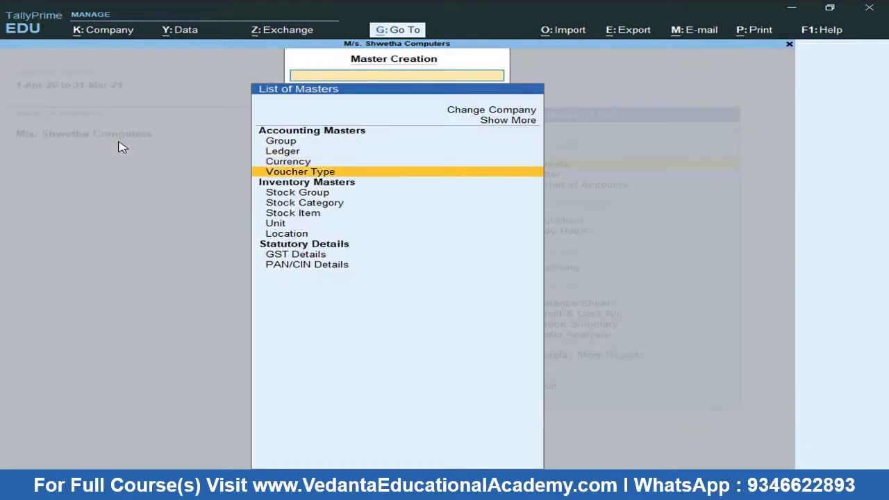
{"action": "key", "text": "Return"}
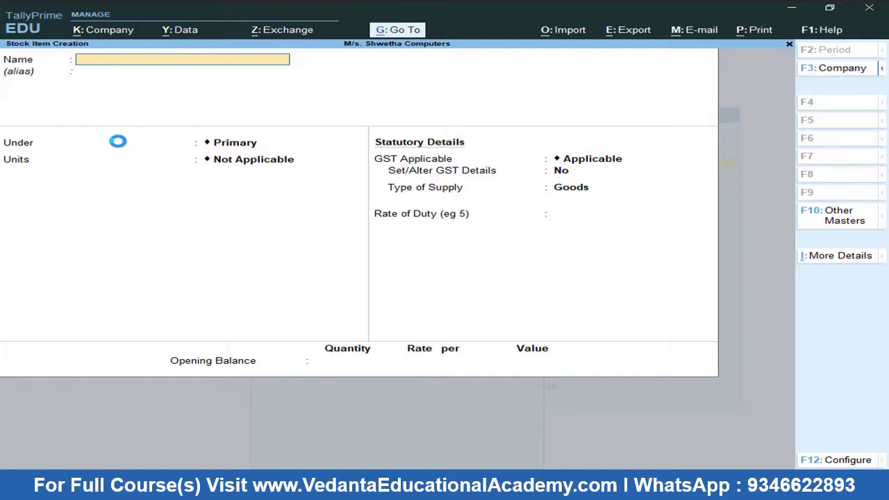
{"action": "key", "text": "Escape"}
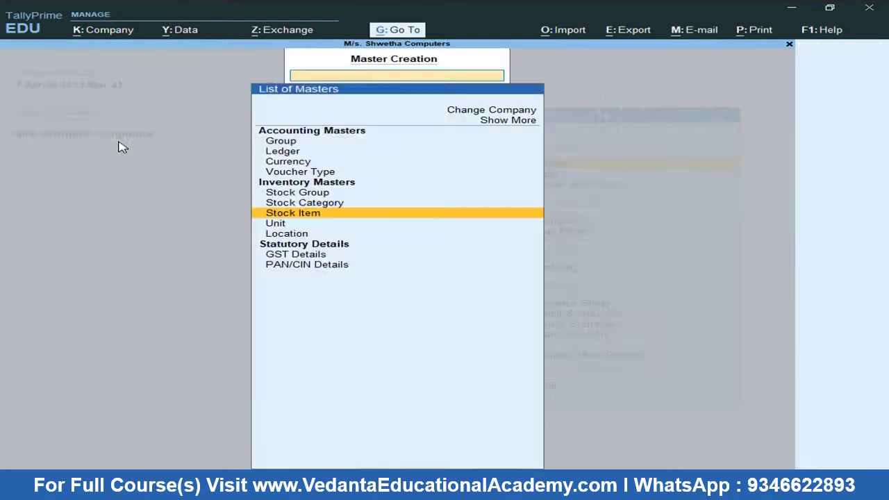
{"action": "key", "text": "Escape"}
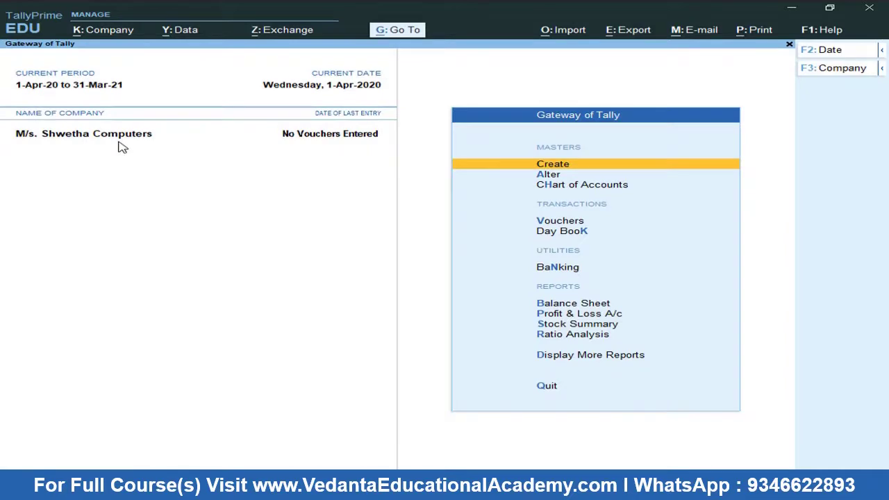
Open accounting voucher creation for M/s. Shwetha Computers from the Gateway of Tally.
{"action": "key", "text": "Down"}
{"action": "key", "text": "Down"}
{"action": "key", "text": "Down"}
{"action": "key", "text": "Down"}
{"action": "key", "text": "Up"}
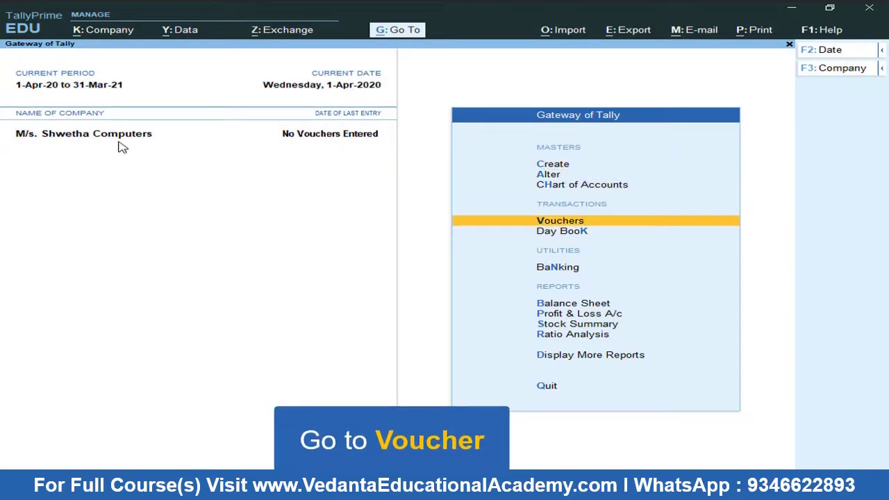
{"action": "key", "text": "Return"}
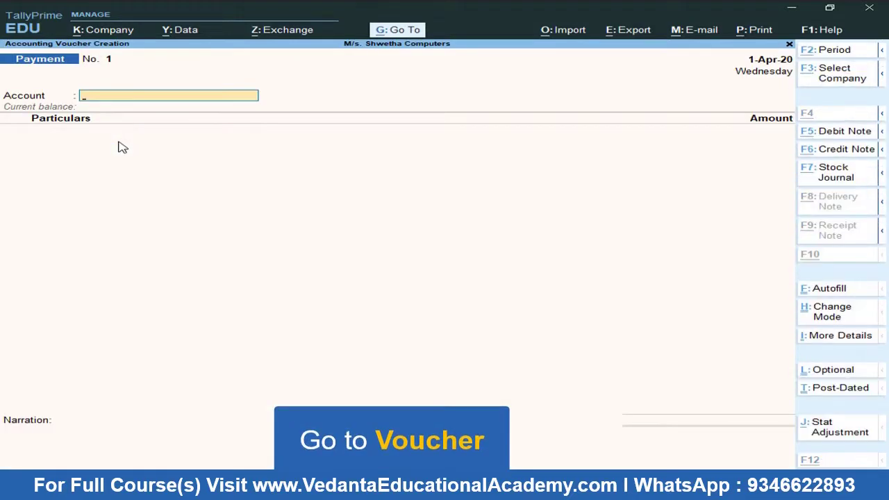
Review the capital investment transaction in Word and start a Receipt voucher in TallyPrime with Cash as the account.
{"action": "key", "text": "alt+Tab"}
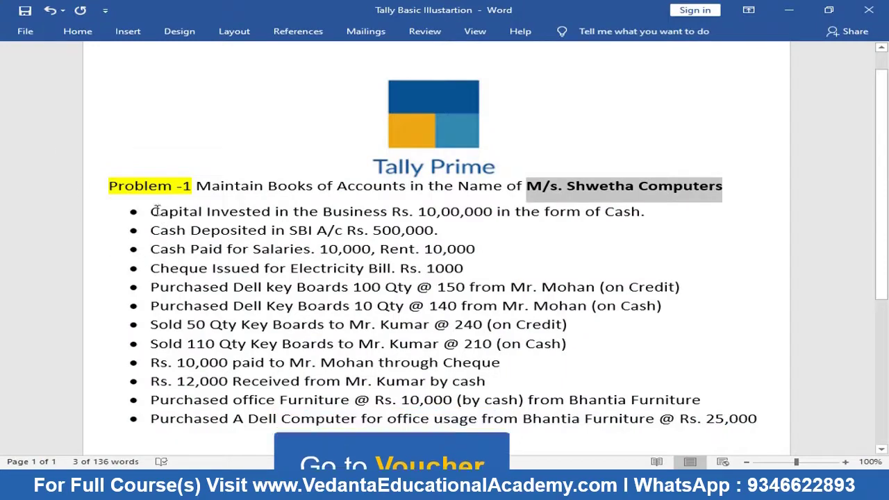
{"action": "left_click_drag", "start_coordinate": [151, 211], "coordinate": [646, 219]}
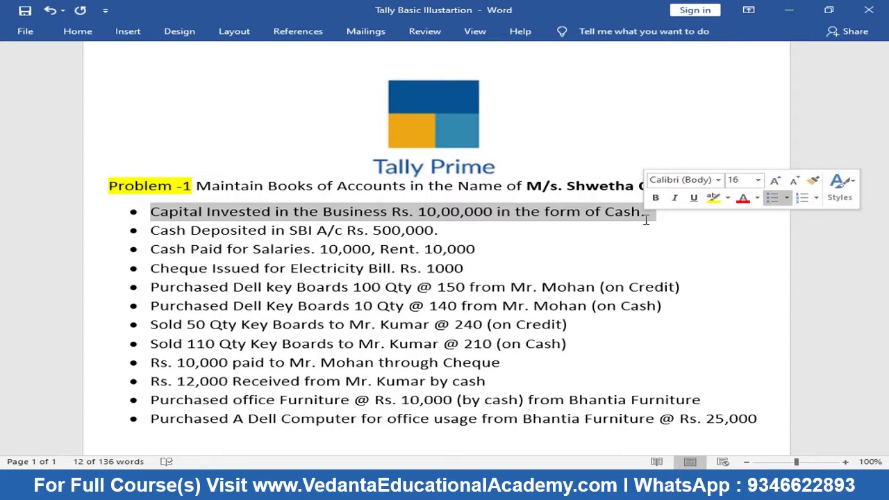
{"action": "key", "text": "alt+Tab"}
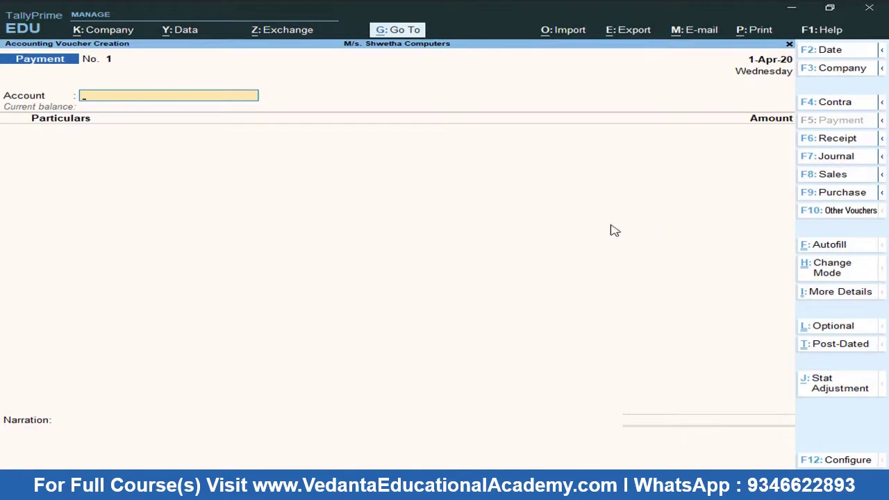
{"action": "left_click", "coordinate": [833, 140]}
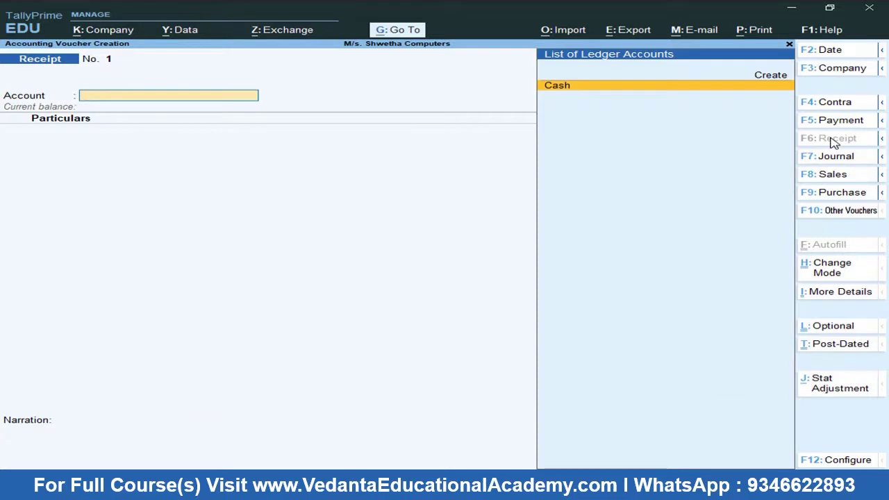
{"action": "key", "text": "Return"}
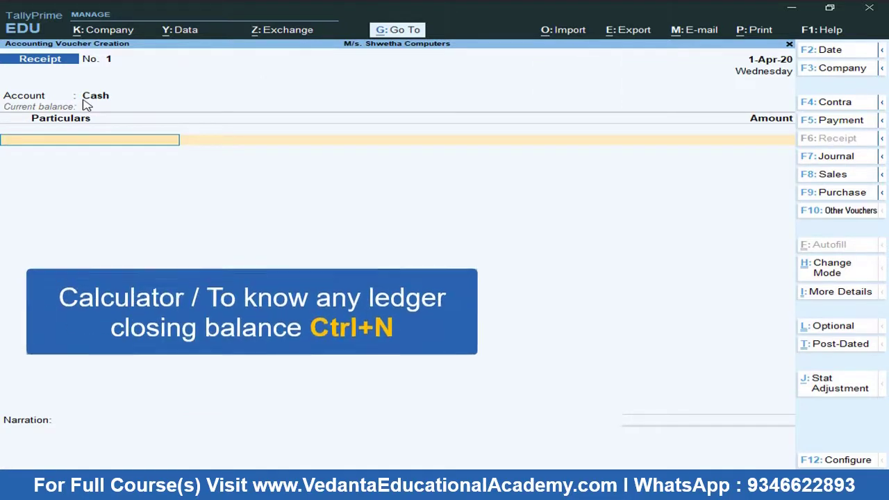
Look up the closing balance of the cash ledger in the calculator and close the calculator.
{"action": "key", "text": "ctrl+n"}
{"action": "type", "text": "cash"}
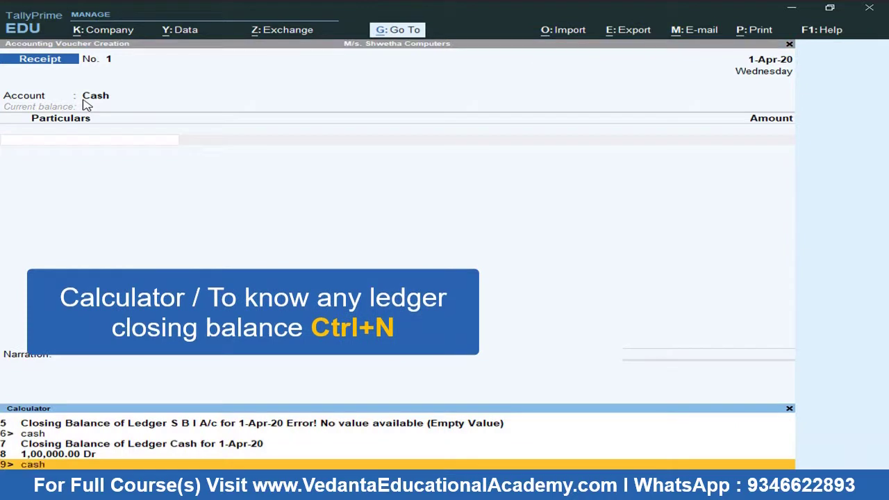
{"action": "key", "text": "Return"}
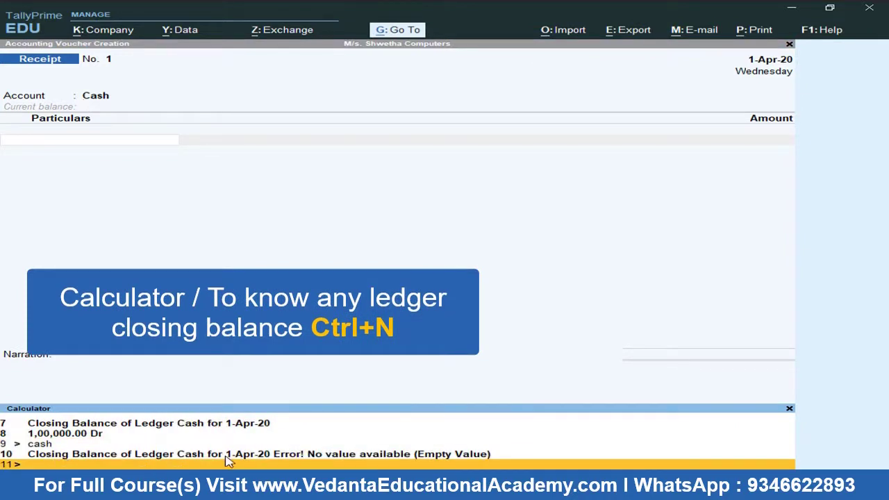
{"action": "left_click", "coordinate": [168, 228]}
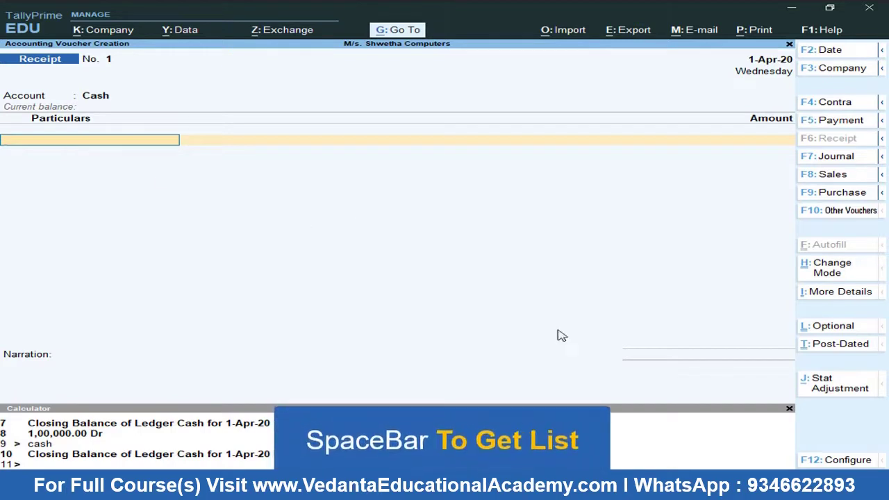
{"action": "left_click", "coordinate": [788, 409]}
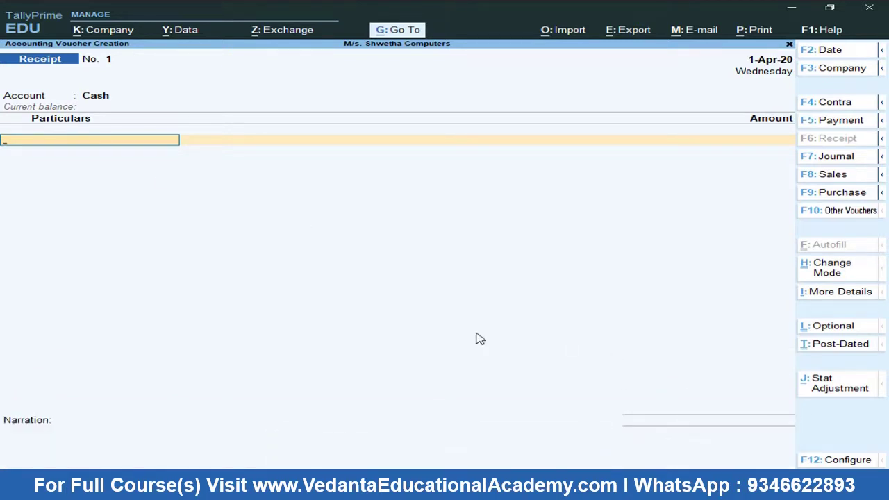
Create the ledger Capital A/c under the Capital Account group from the receipt's particulars line and save it.
{"action": "key", "text": "space"}
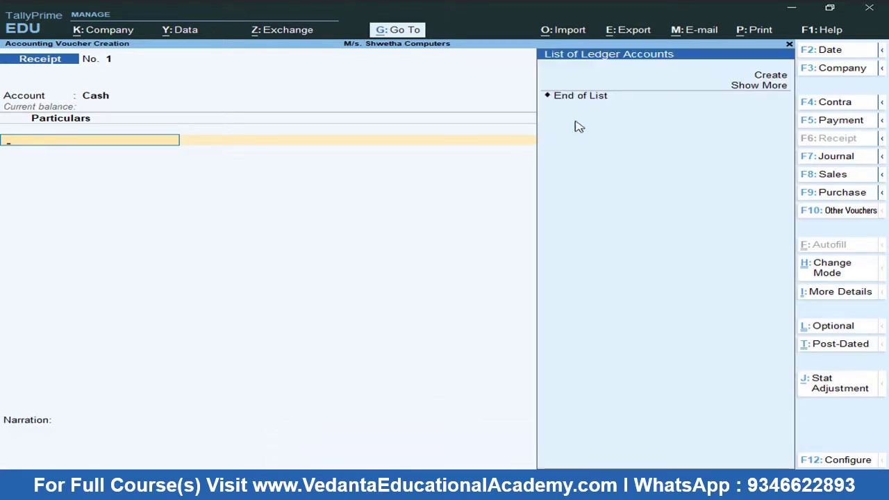
{"action": "key", "text": "alt+Tab"}
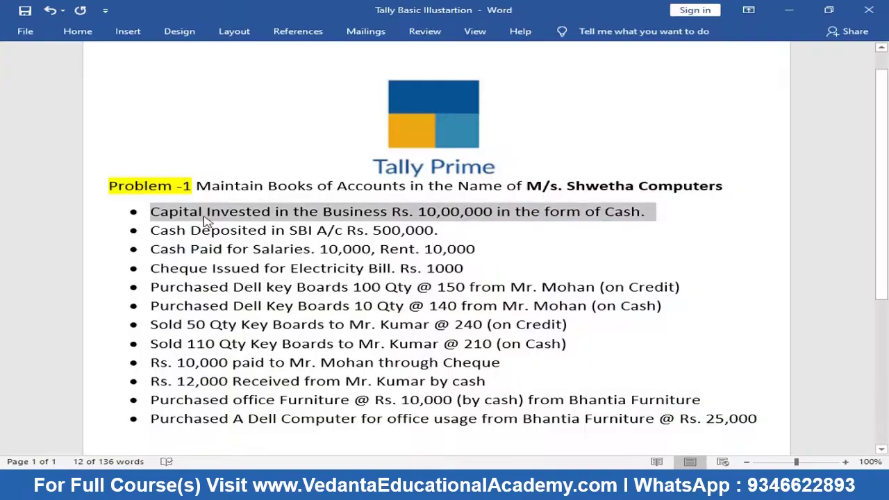
{"action": "key", "text": "alt+Tab"}
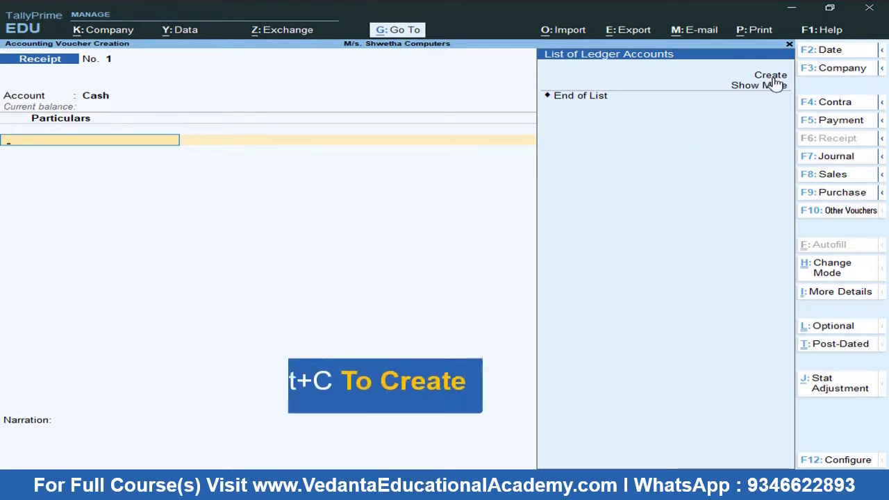
{"action": "key", "text": "alt+c"}
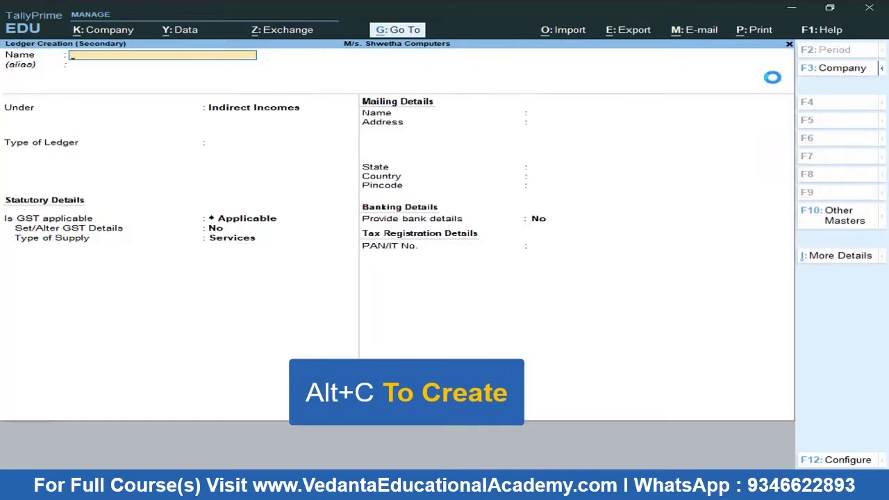
{"action": "type", "text": "Capital A/c"}
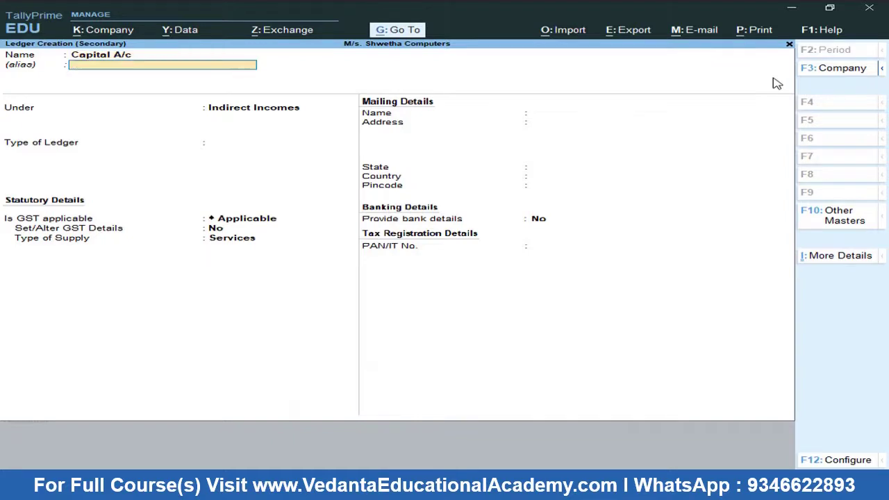
{"action": "key", "text": "Return"}
{"action": "type", "text": "Ca"}
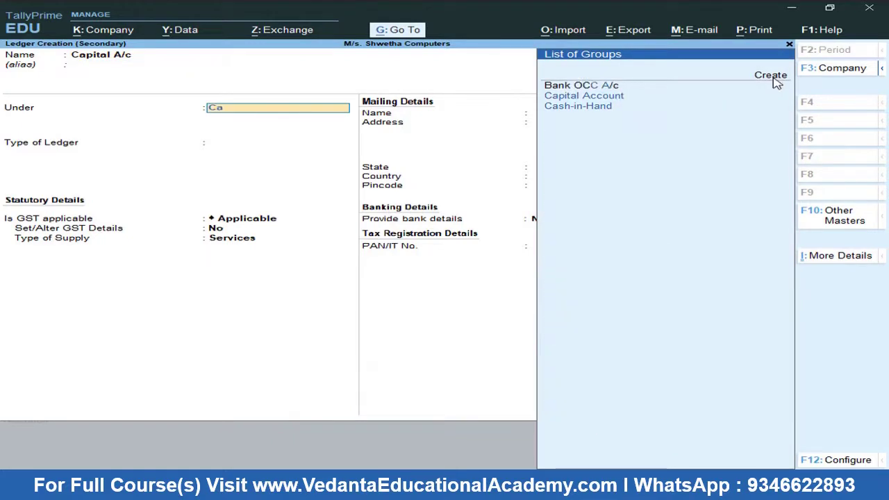
{"action": "key", "text": "Down"}
{"action": "key", "text": "Return"}
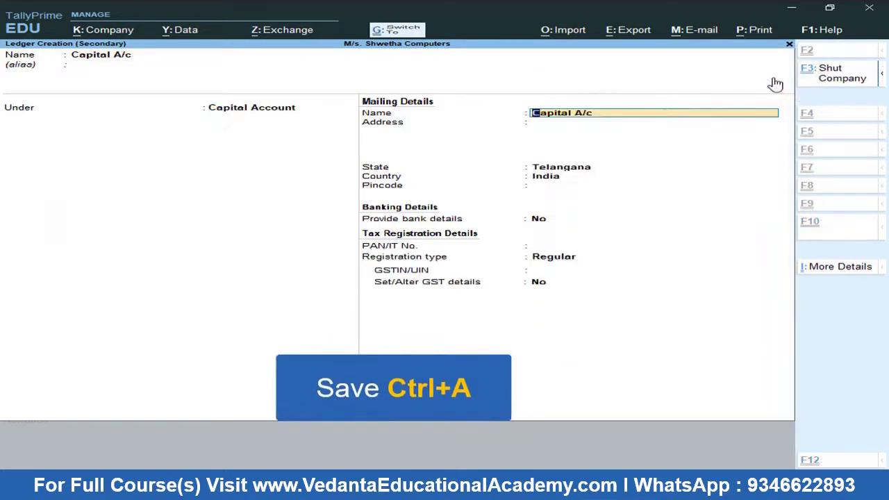
{"action": "key", "text": "ctrl+a"}
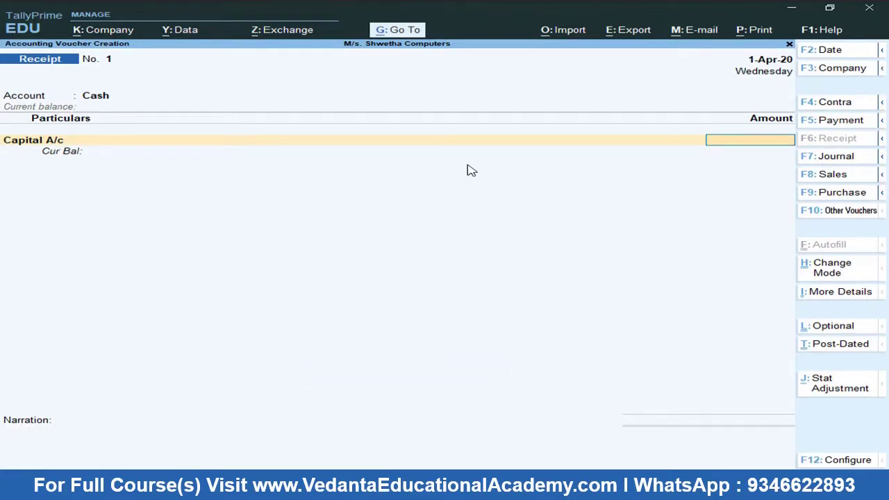
Check the invested amount in Word and enter 10,00,000 against Capital A/c in the receipt, finishing the particulars.
{"action": "key", "text": "alt+Tab"}
{"action": "key", "text": "alt+Tab"}
{"action": "type", "text": "1000000"}
{"action": "key", "text": "Return"}
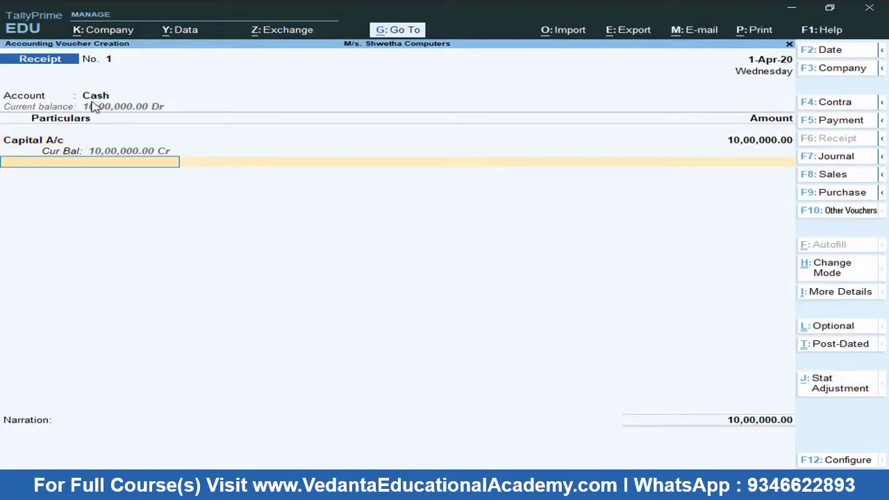
{"action": "key", "text": "Return"}
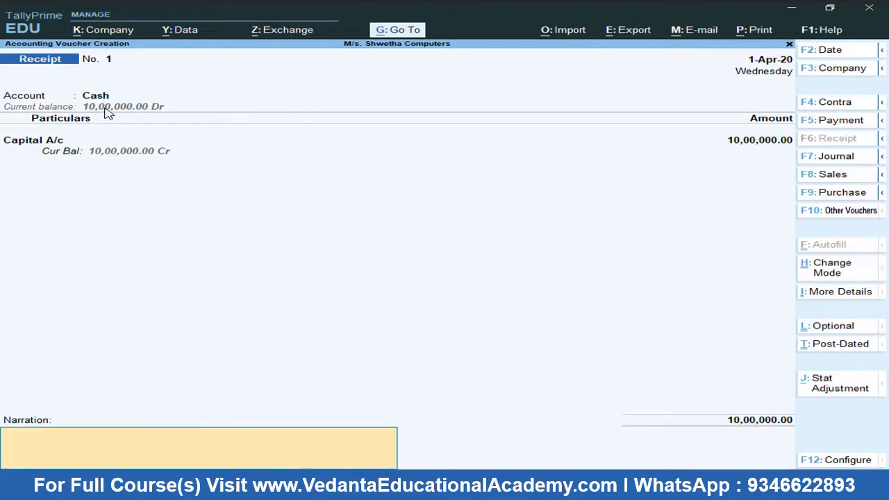
Add the narration "Being Capital Received / Being Capital Invested ... X" and save the receipt voucher.
{"action": "type", "text": "Being Capital Receive"}
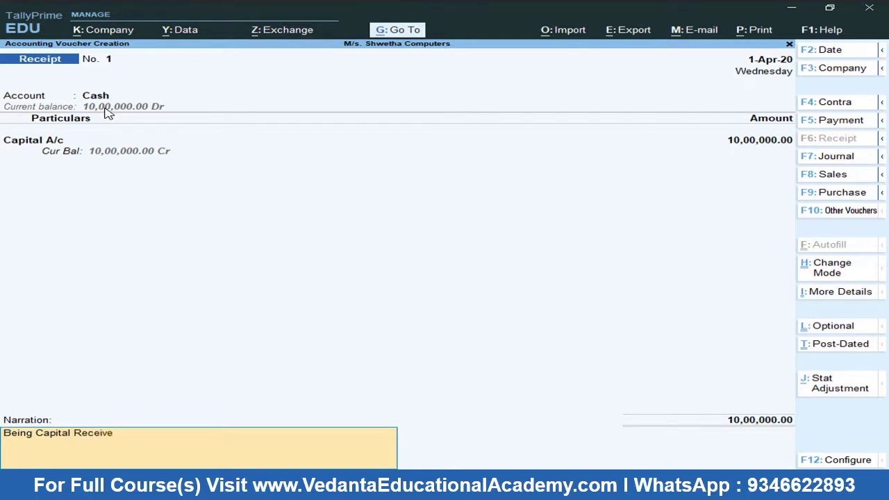
{"action": "type", "text": "d / Being Capital Investe"}
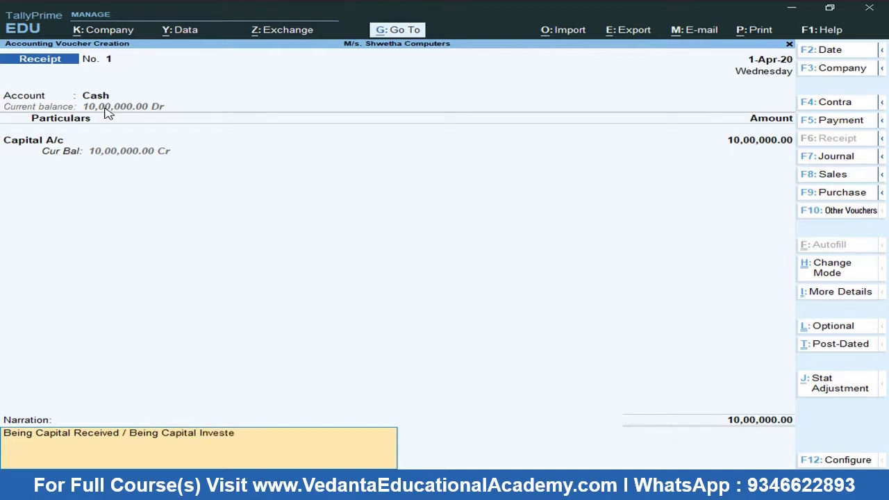
{"action": "type", "text": "d ... X"}
{"action": "key", "text": "Return"}
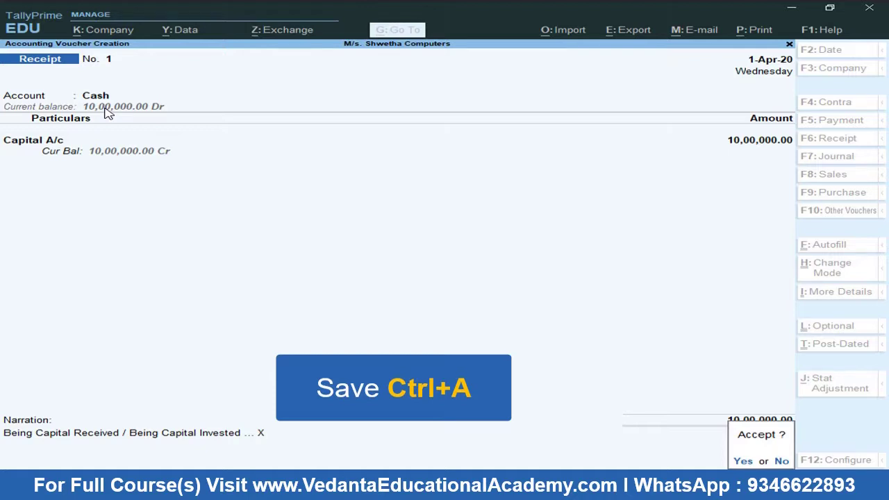
{"action": "key", "text": "Return"}
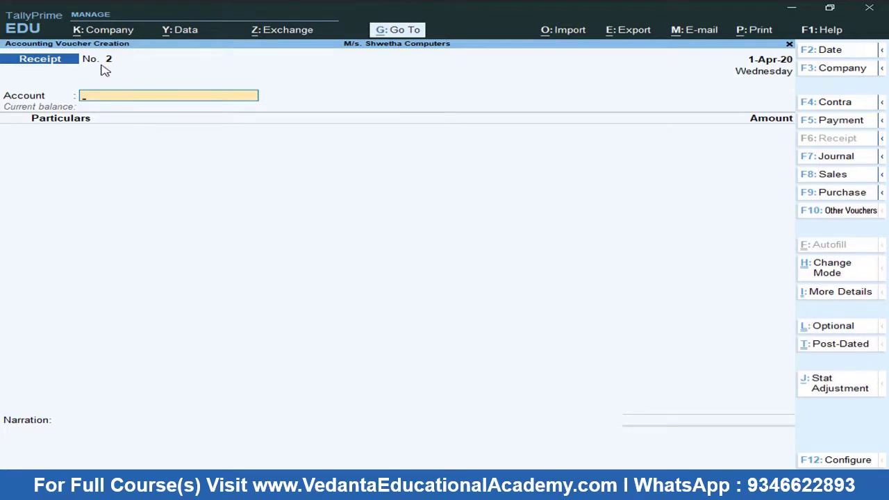
Review the SBI A/c cash deposit transaction in the Word illustration and return to TallyPrime.
{"action": "key", "text": "alt+Tab"}
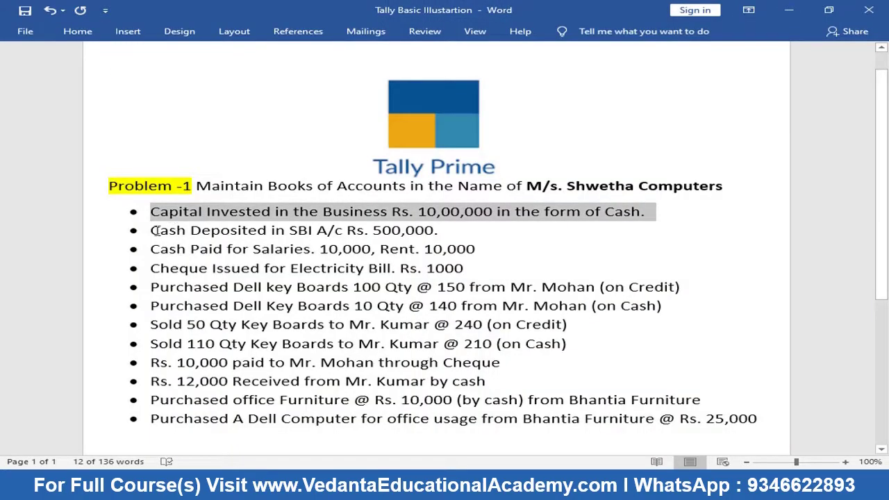
{"action": "left_click_drag", "start_coordinate": [157, 231], "coordinate": [441, 232]}
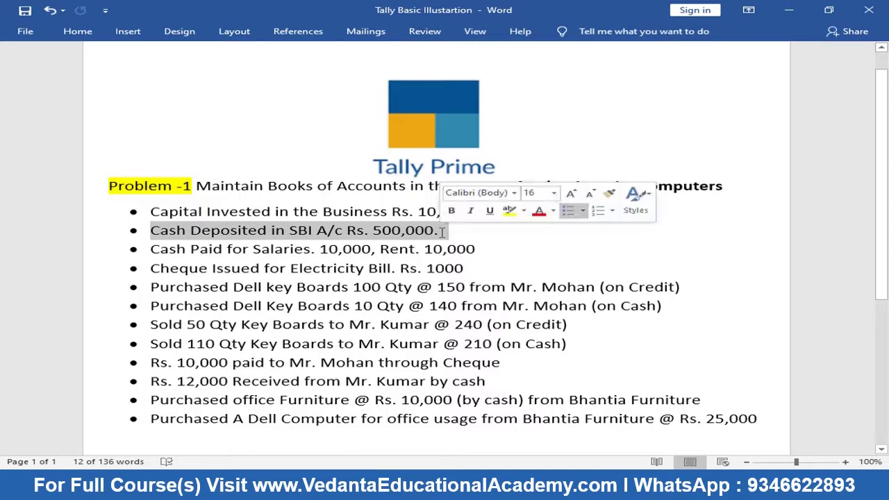
{"action": "left_click", "coordinate": [479, 241]}
{"action": "key", "text": "alt+Tab"}
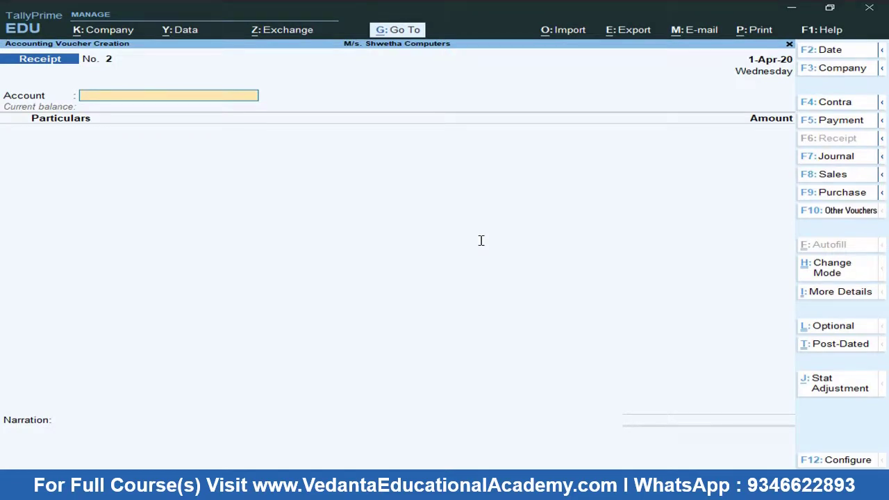
Leave voucher entry, examine the Balance Sheet in detailed view and return to the Gateway of Tally.
{"action": "key", "text": "Escape"}
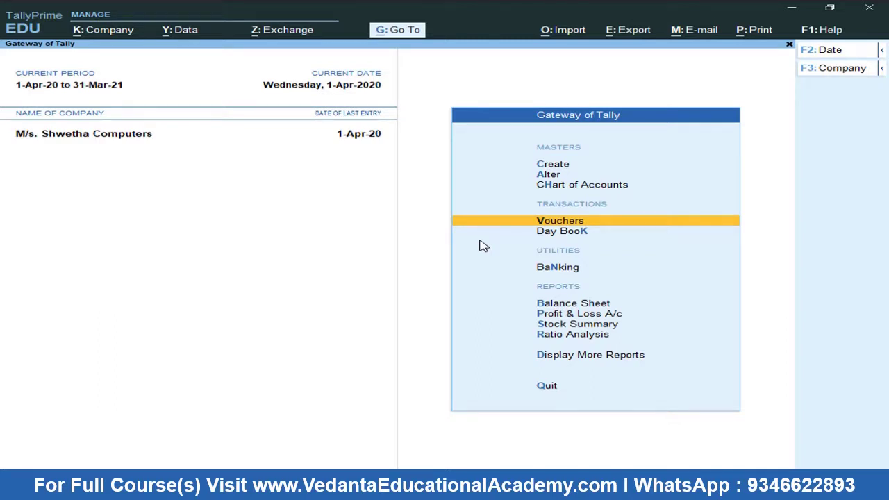
{"action": "key", "text": "Down"}
{"action": "key", "text": "Down"}
{"action": "key", "text": "Down"}
{"action": "key", "text": "Down"}
{"action": "key", "text": "Up"}
{"action": "key", "text": "Return"}
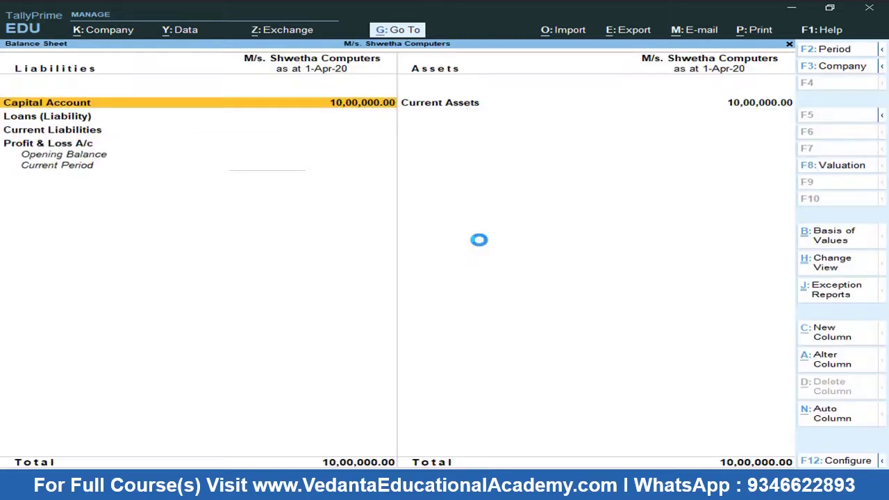
{"action": "left_click", "coordinate": [745, 109]}
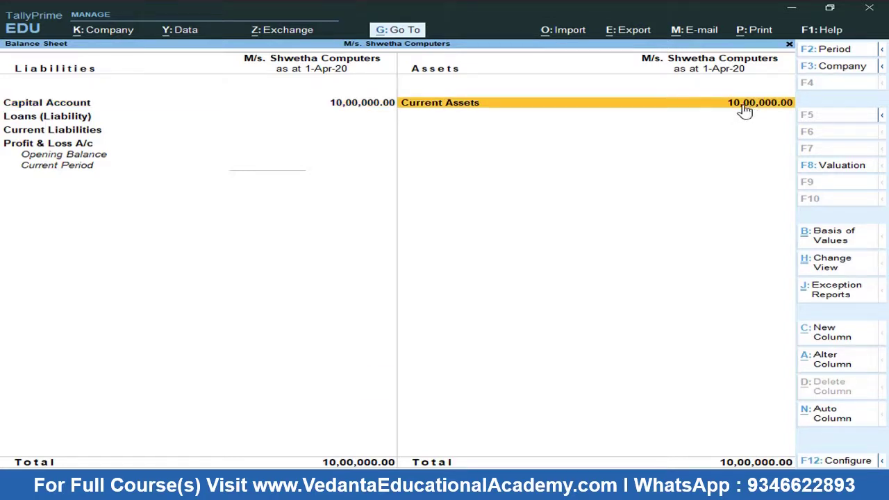
{"action": "key", "text": "alt"}
{"action": "key", "text": "alt+F1"}
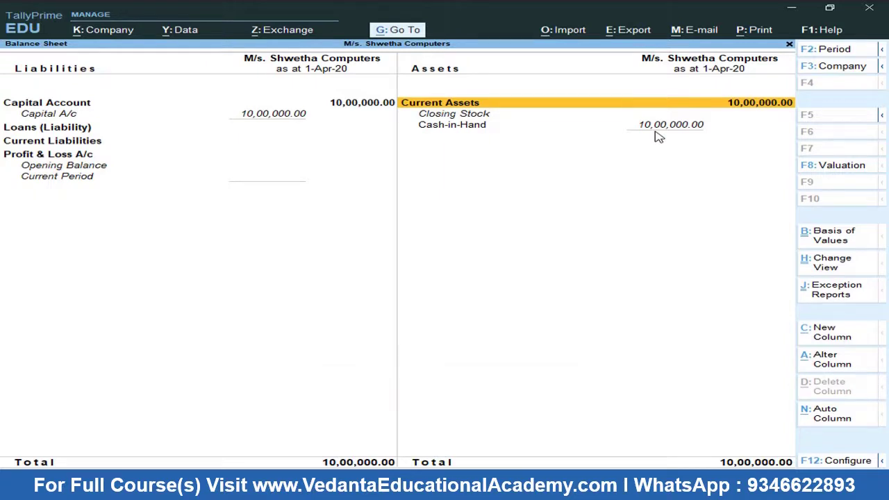
{"action": "key", "text": "Escape"}
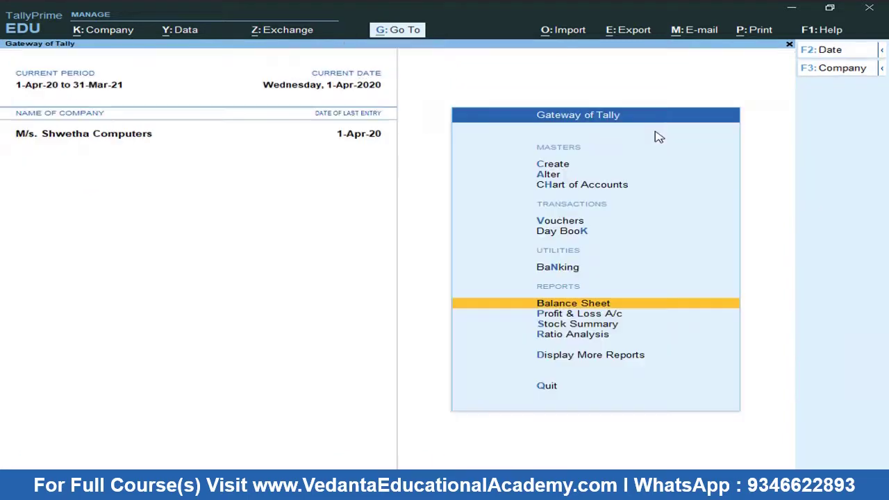
Reopen accounting voucher creation and switch to the Word illustration for the second Problem-1 transaction.
{"action": "key", "text": "Up"}
{"action": "key", "text": "Up"}
{"action": "key", "text": "Up"}
{"action": "key", "text": "Return"}
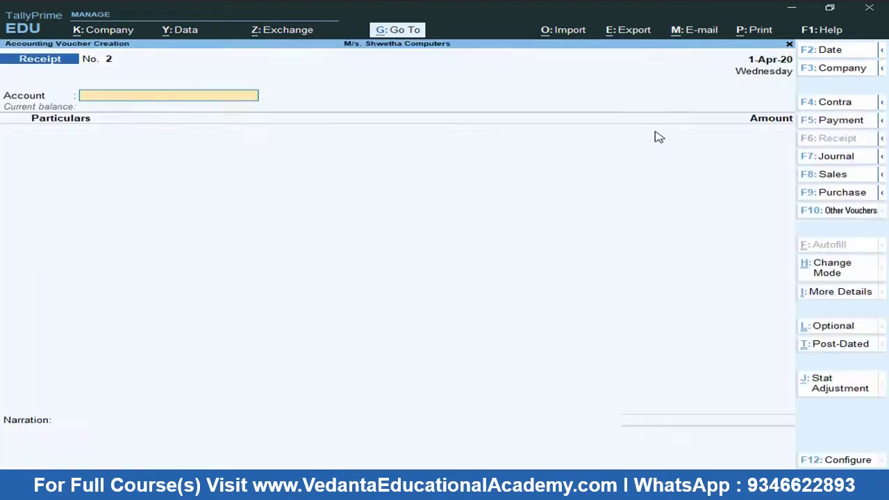
{"action": "key", "text": "alt+Tab"}
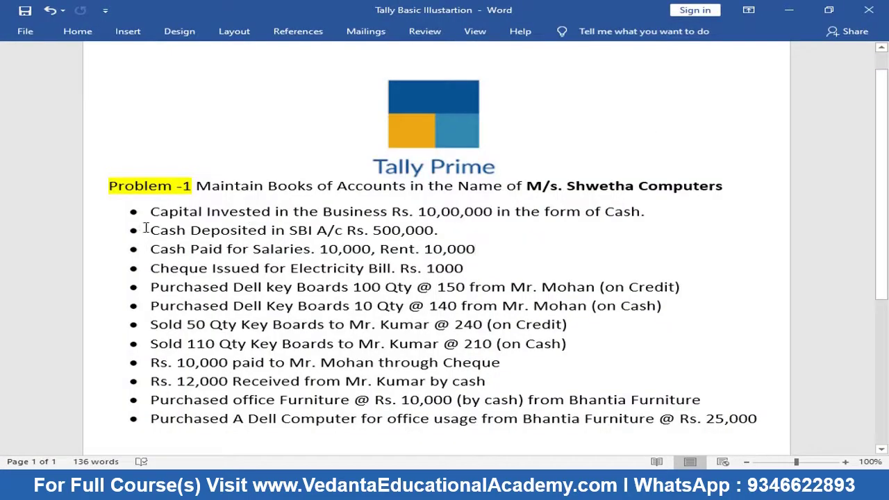
Copy the line "Cash Deposited in SBI A/c Rs. 500,000." from the Word illustration and open a contra voucher in TallyPrime.
{"action": "left_click_drag", "start_coordinate": [165, 230], "coordinate": [457, 239]}
{"action": "key", "text": "ctrl+c"}
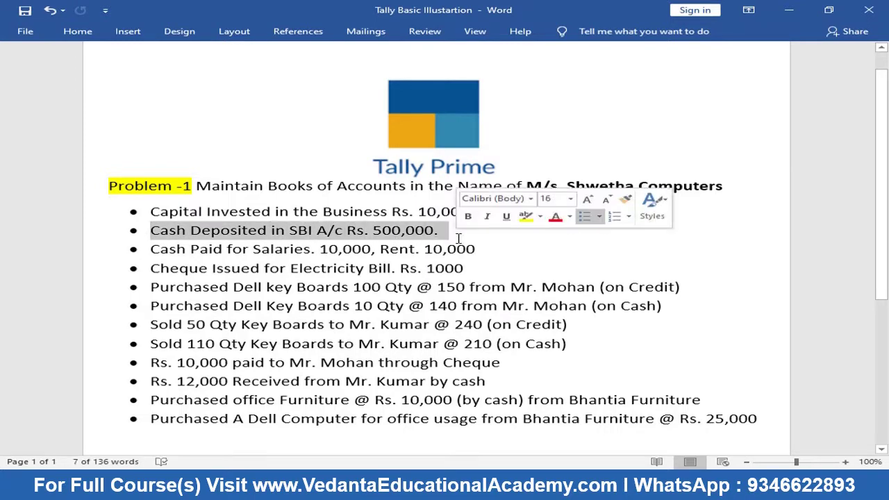
{"action": "key", "text": "alt+Tab"}
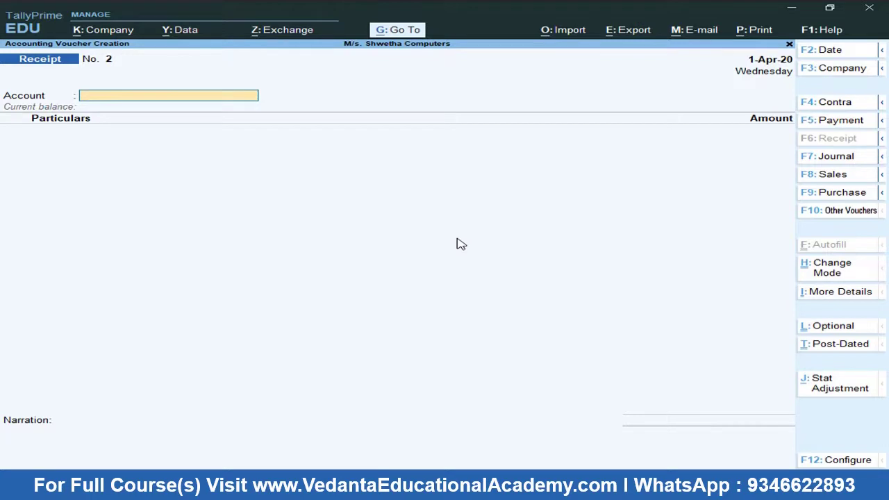
{"action": "left_click", "coordinate": [826, 111]}
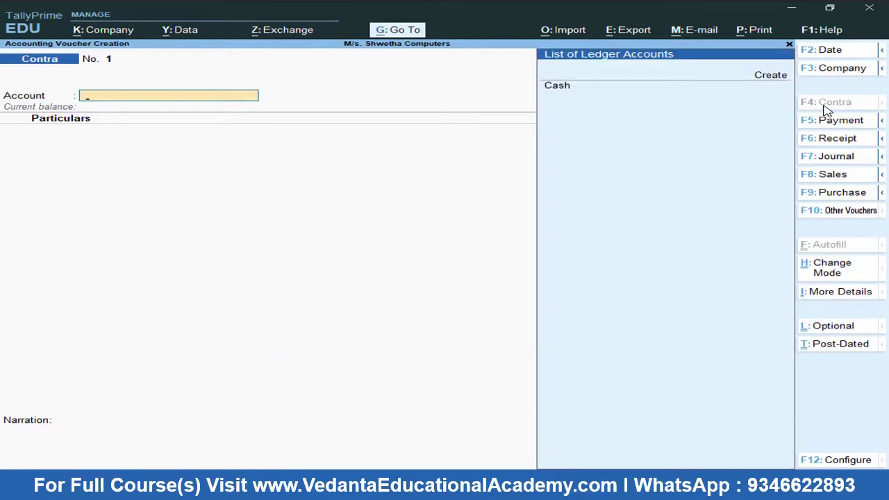
Create a ledger named SBI A/c under the Bank Accounts group from the contra voucher's account field.
{"action": "left_click", "coordinate": [763, 75]}
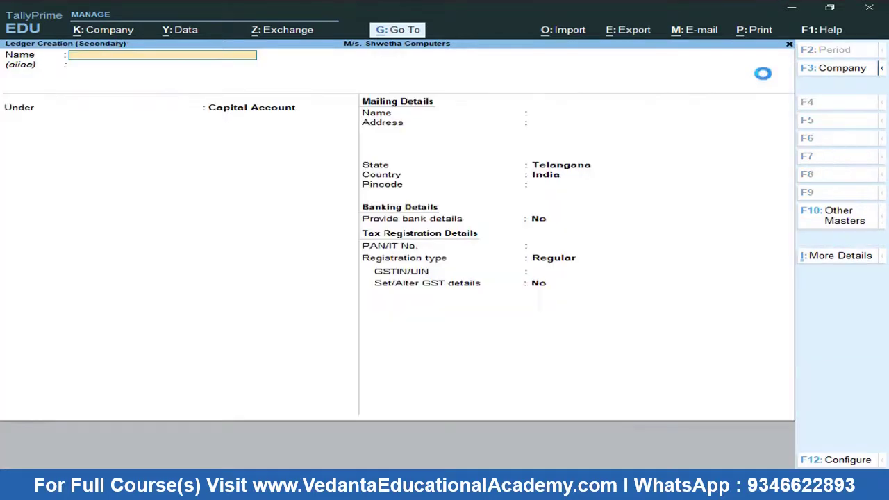
{"action": "type", "text": "S B"}
{"action": "key", "text": "BackSpace"}
{"action": "type", "text": "BI"}
{"action": "key", "text": "BackSpace"}
{"action": "key", "text": "BackSpace"}
{"action": "type", "text": "BI A/c"}
{"action": "key", "text": "Return"}
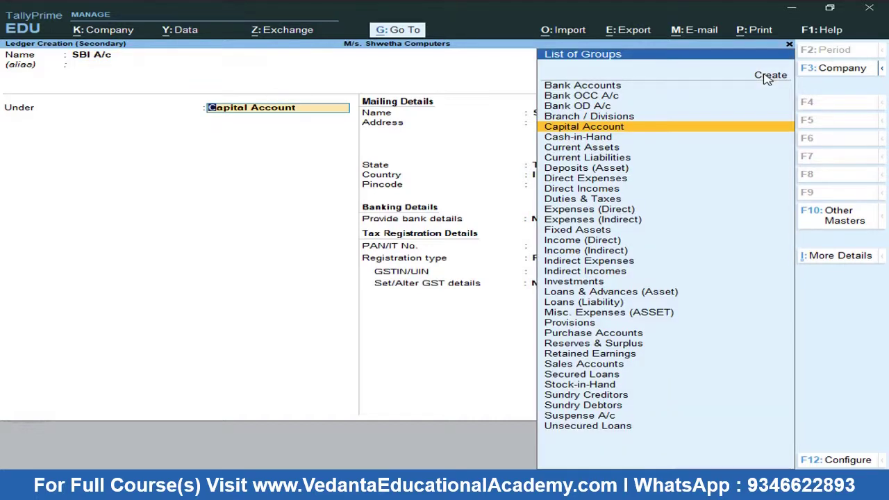
{"action": "type", "text": "ba"}
{"action": "key", "text": "Return"}
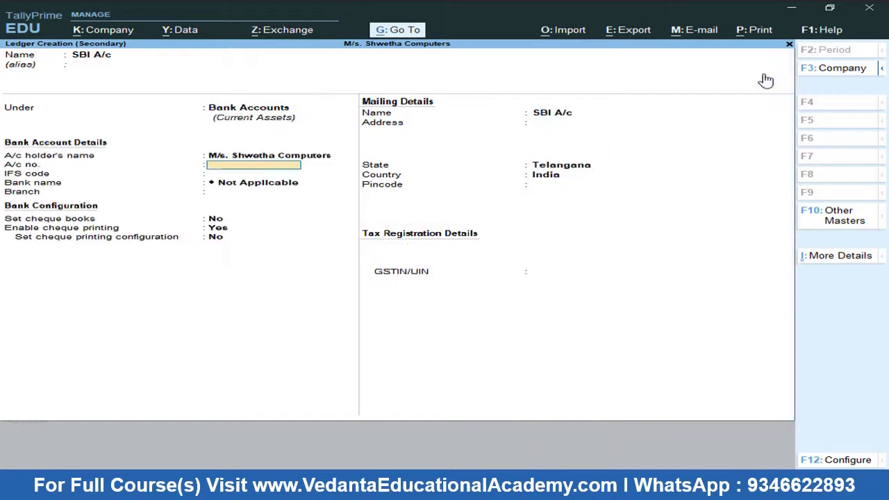
Enter a placeholder bank account number and save the SBI A/c ledger.
{"action": "type", "text": "xxx"}
{"action": "key", "text": "Return"}
{"action": "key", "text": "ctrl"}
{"action": "key", "text": "ctrl+a"}
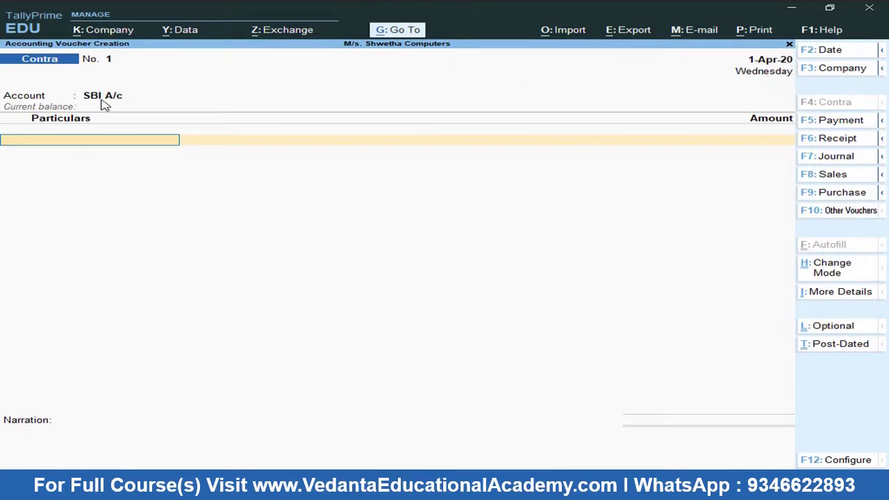
Enter Cash in the contra voucher's particulars with the amount 500000 and check it against the Word illustration.
{"action": "key", "text": "Return"}
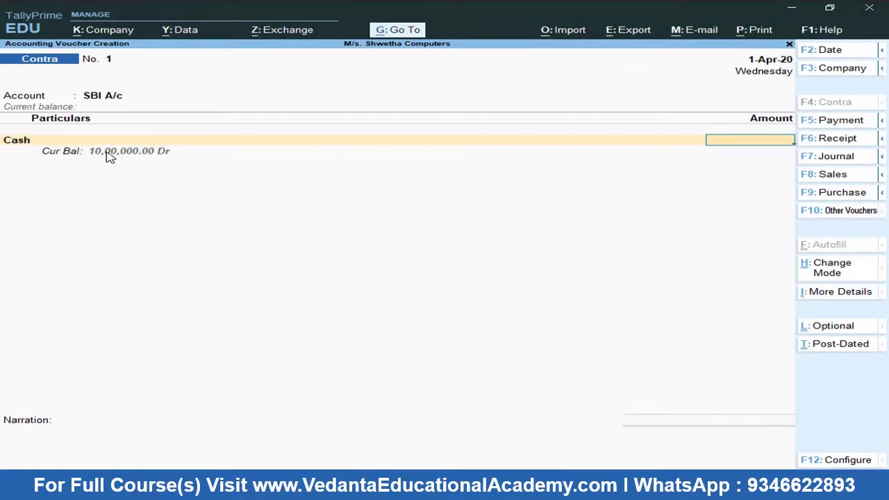
{"action": "type", "text": "500000"}
{"action": "key", "text": "Return"}
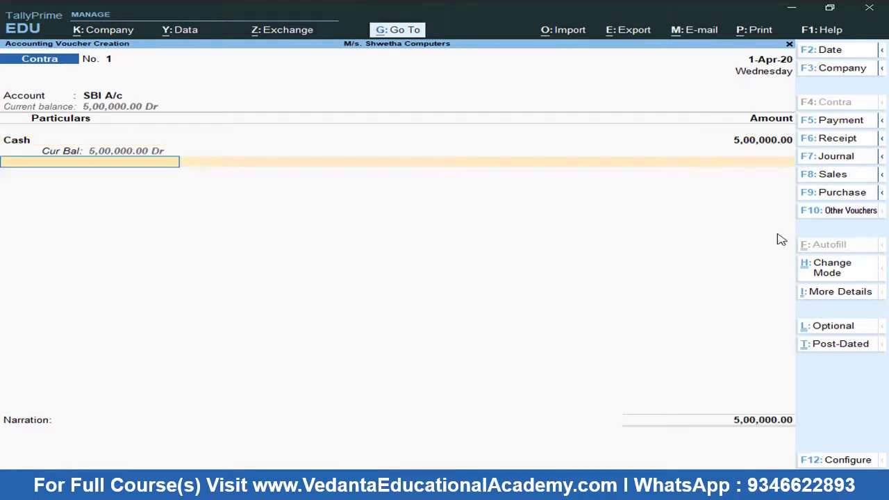
{"action": "key", "text": "alt+Tab"}
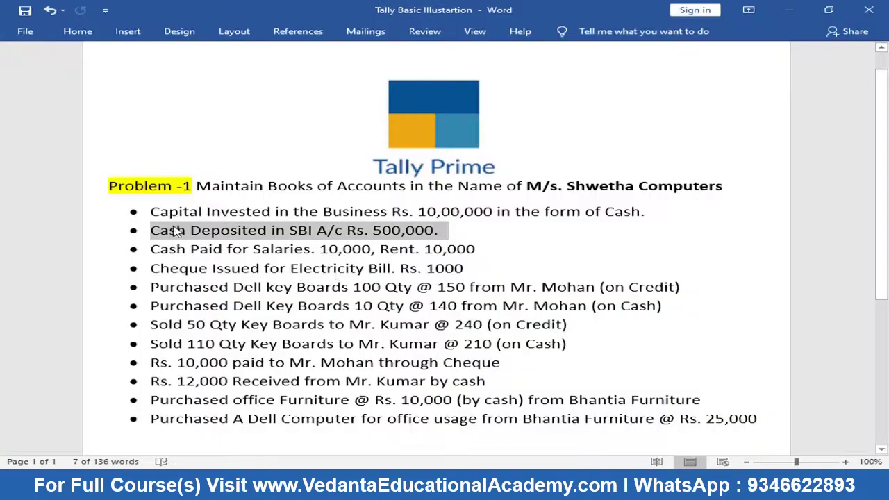
{"action": "key", "text": "alt+Tab"}
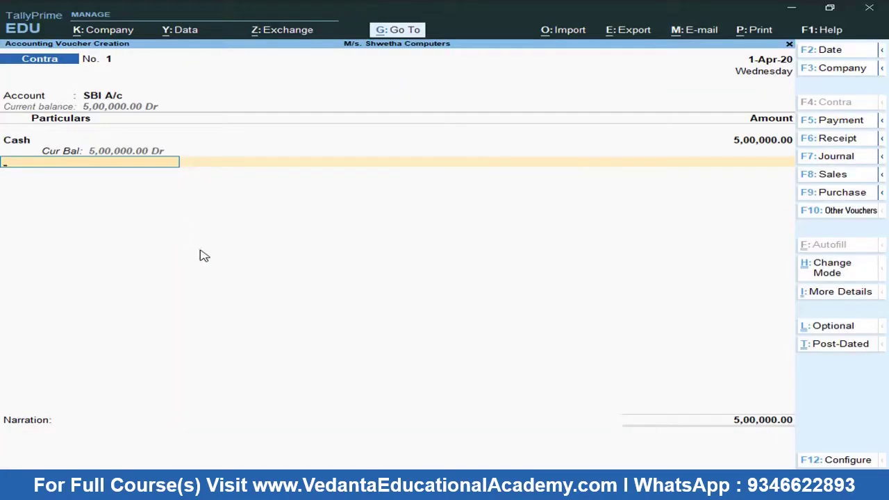
Leave the cash denominations blank and accept the bank allocation for SBI A/c with its default Cash transaction type.
{"action": "key", "text": "Return"}
{"action": "key", "text": "Return"}
{"action": "key", "text": "Down"}
{"action": "key", "text": "Down"}
{"action": "key", "text": "Down"}
{"action": "key", "text": "Down"}
{"action": "key", "text": "Down"}
{"action": "key", "text": "Down"}
{"action": "key", "text": "Down"}
{"action": "key", "text": "Down"}
{"action": "key", "text": "Down"}
{"action": "key", "text": "Down"}
{"action": "key", "text": "Down"}
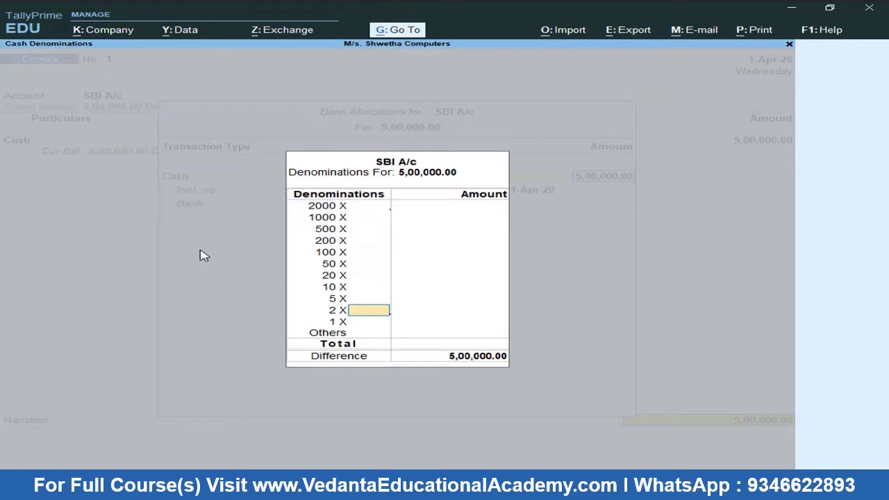
{"action": "key", "text": "Return"}
{"action": "key", "text": "Return"}
{"action": "key", "text": "Return"}
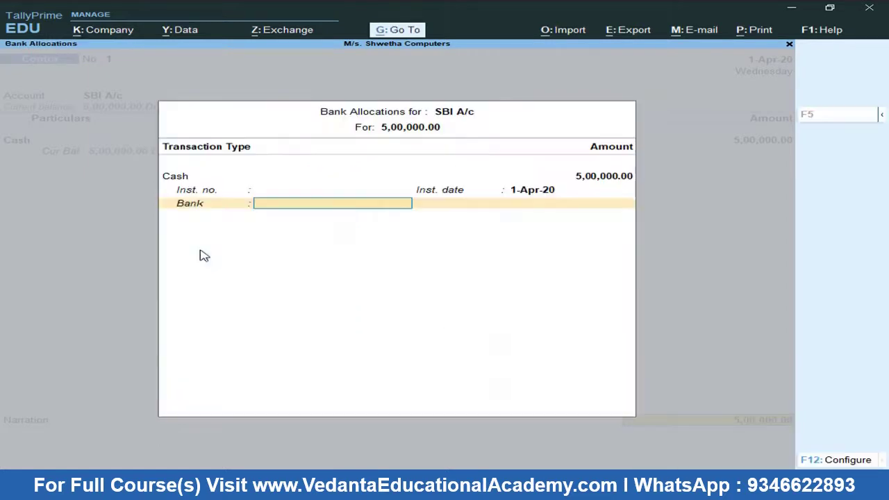
{"action": "key", "text": "Return"}
Paste the copied "Cash Deposited in SBI A/c Rs. 500,000." line as the narration and save the contra voucher.
{"action": "key", "text": "ctrl+v"}
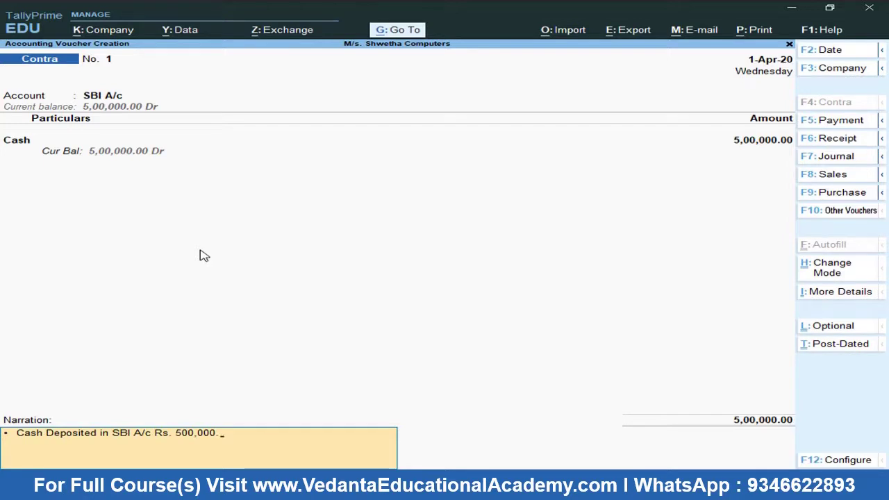
{"action": "key", "text": "Return"}
{"action": "key", "text": "Return"}
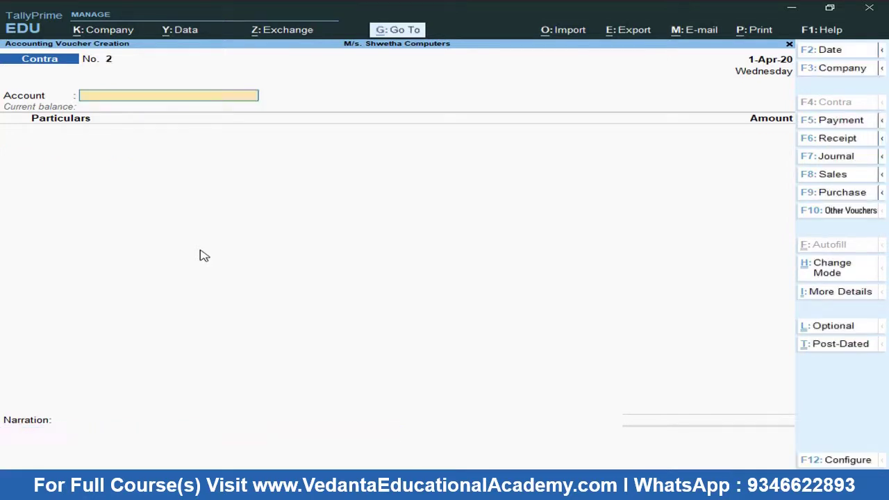
Leave voucher entry and open the Balance Sheet in detailed view.
{"action": "key", "text": "Escape"}
{"action": "key", "text": "Down"}
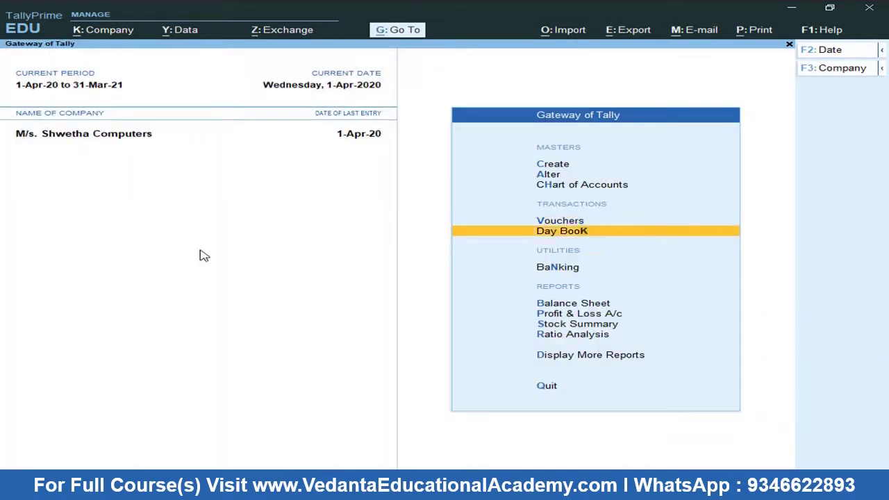
{"action": "key", "text": "Down"}
{"action": "key", "text": "Down"}
{"action": "key", "text": "Return"}
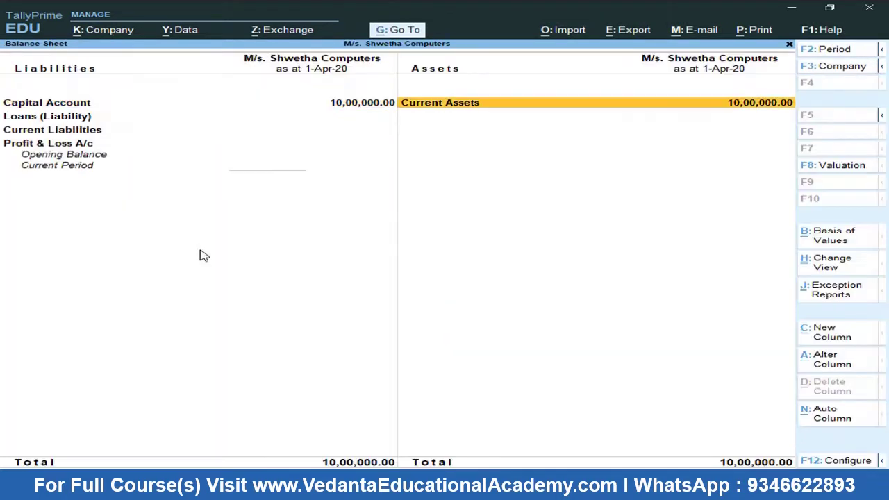
{"action": "key", "text": "alt"}
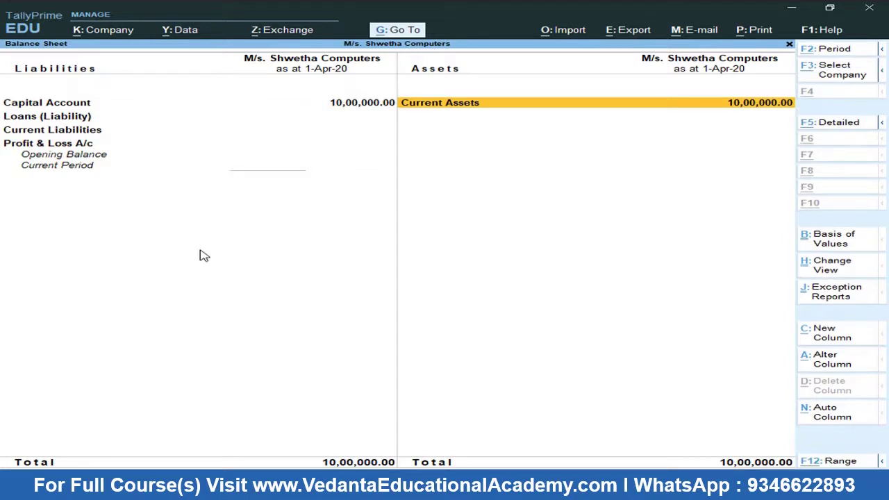
{"action": "key", "text": "alt+F5"}
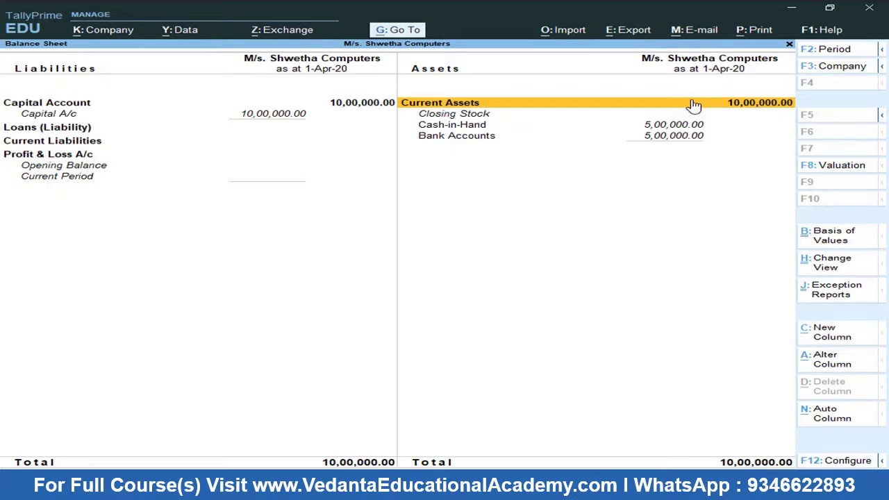
Examine the Cash-in-Hand and Bank Accounts entries under Current Assets in the Balance Sheet.
{"action": "key", "text": "Down"}
{"action": "key", "text": "Down"}
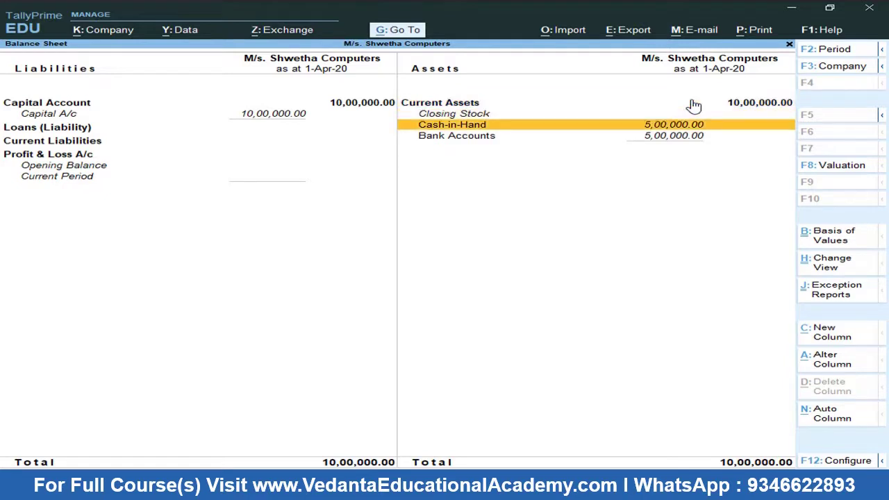
{"action": "key", "text": "Down"}
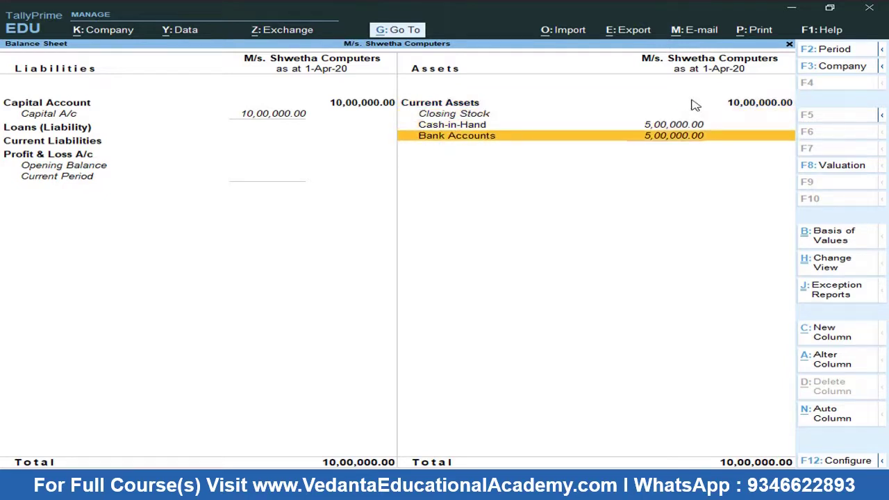
{"action": "key", "text": "Up"}
{"action": "key", "text": "Up"}
{"action": "key", "text": "Up"}
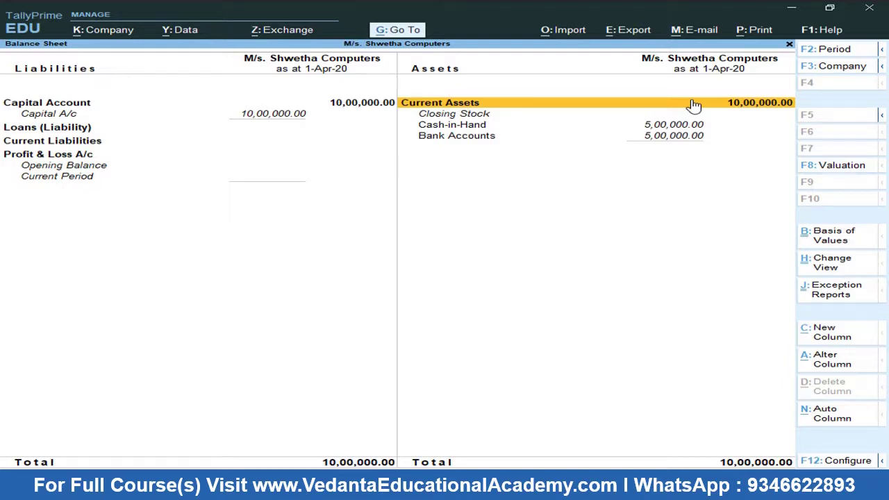
Close the Balance Sheet and reopen accounting voucher creation from the Gateway of Tally.
{"action": "key", "text": "Escape"}
{"action": "key", "text": "Up"}
{"action": "key", "text": "Up"}
{"action": "key", "text": "Up"}
{"action": "key", "text": "Down"}
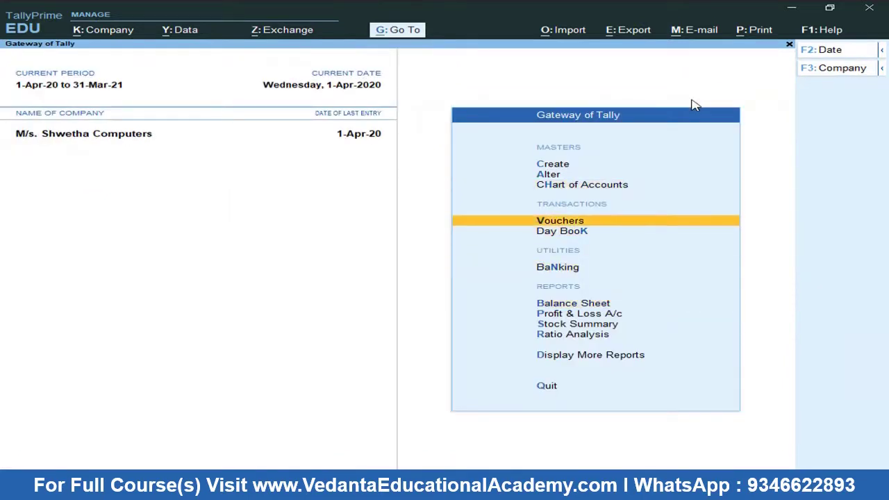
{"action": "key", "text": "Return"}
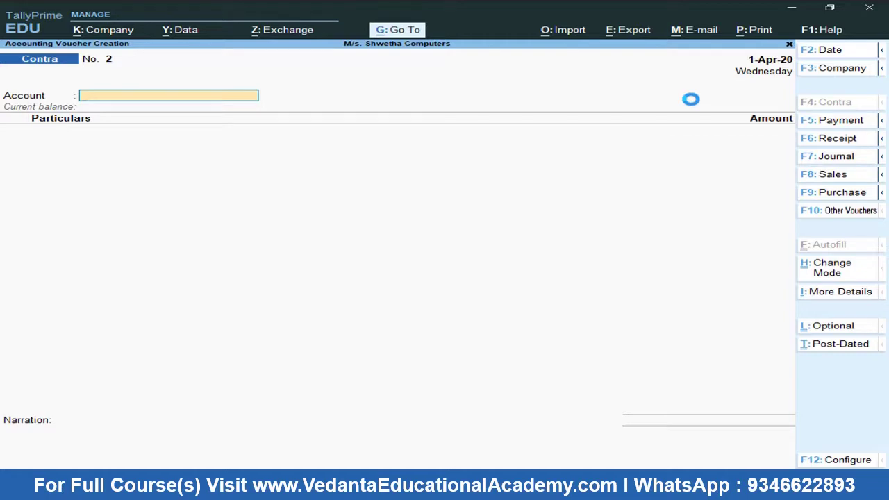
Highlight the salaries and rent cash payment in the Word illustration and return to TallyPrime.
{"action": "key", "text": "alt+Tab"}
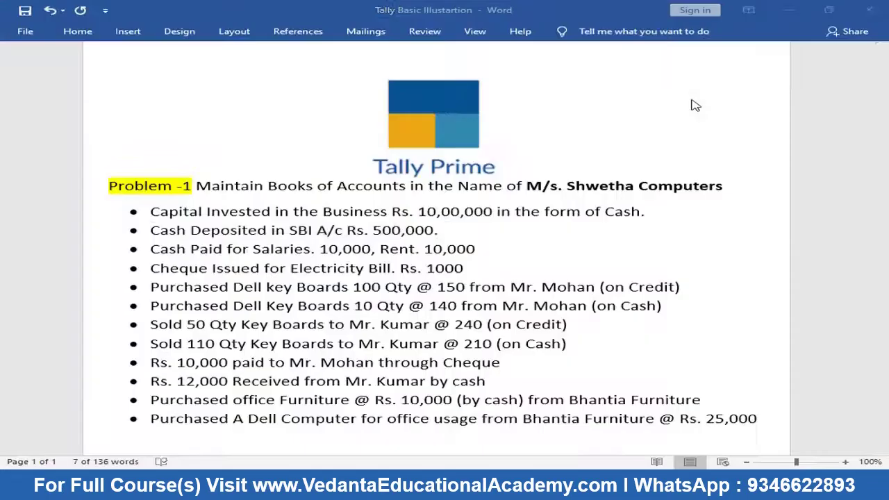
{"action": "left_click_drag", "start_coordinate": [149, 249], "coordinate": [494, 250]}
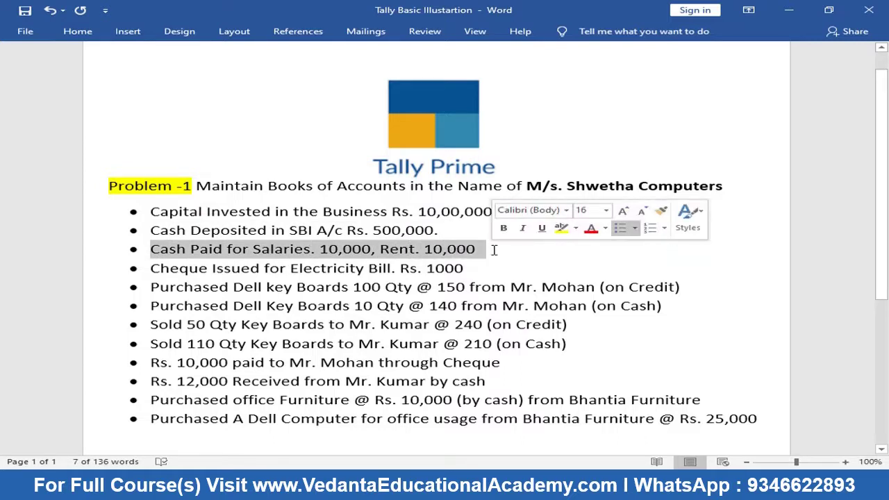
{"action": "key", "text": "alt+Tab"}
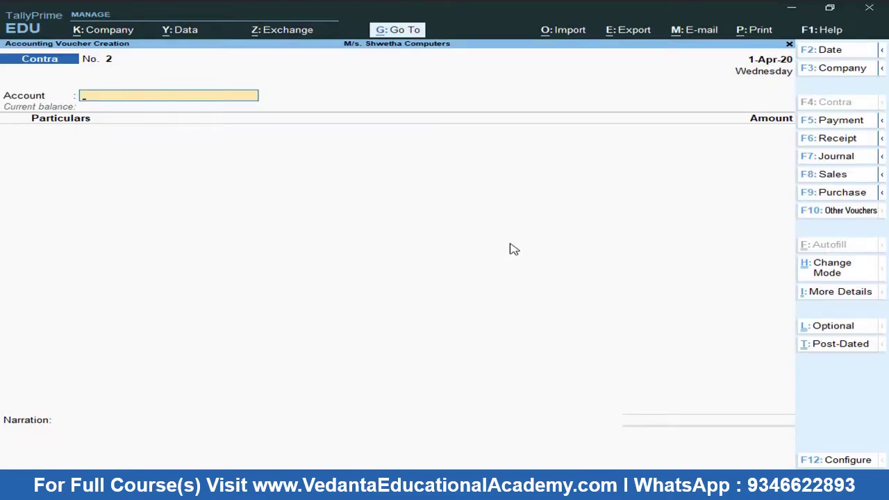
Open a payment voucher and set its account to Cash.
{"action": "left_click", "coordinate": [823, 131]}
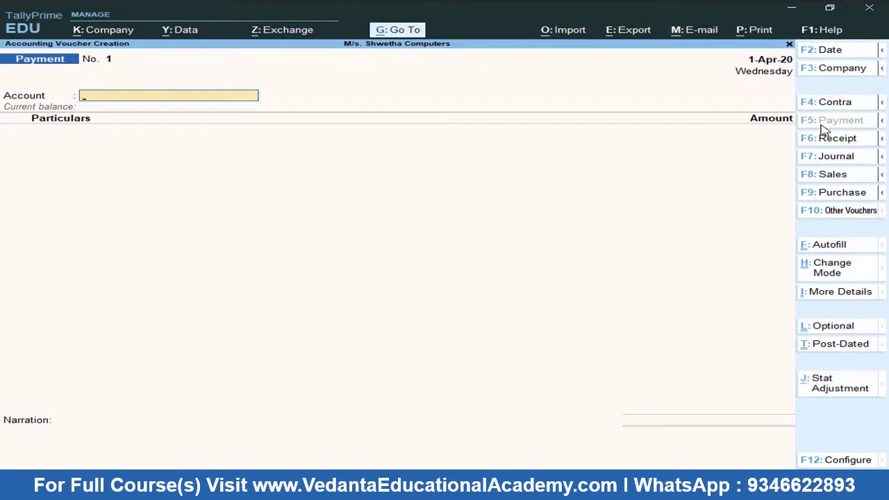
{"action": "key", "text": "alt+c"}
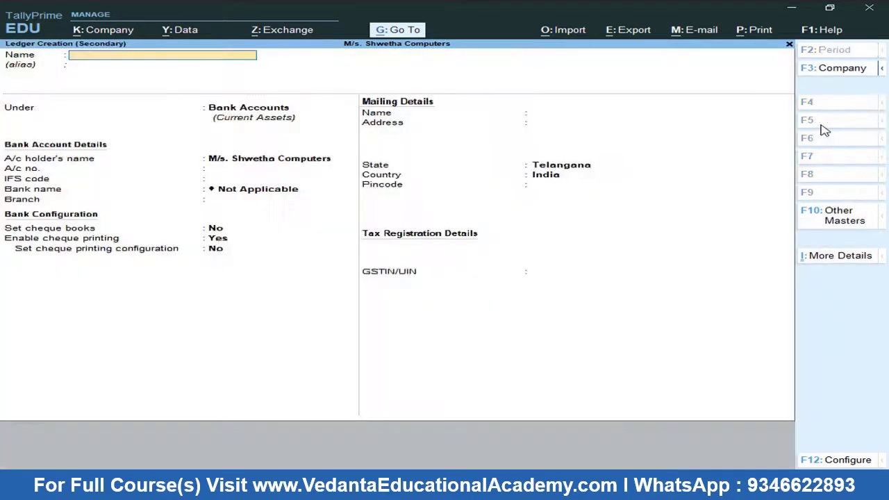
{"action": "key", "text": "Escape"}
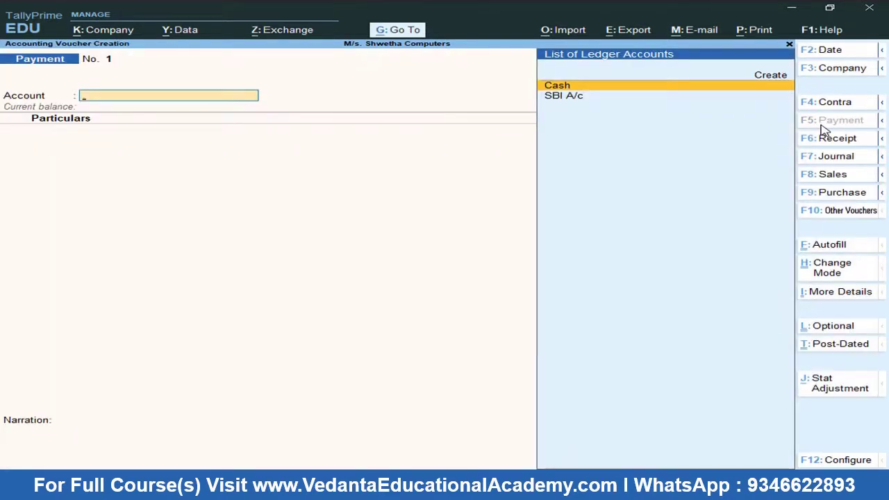
{"action": "key", "text": "Return"}
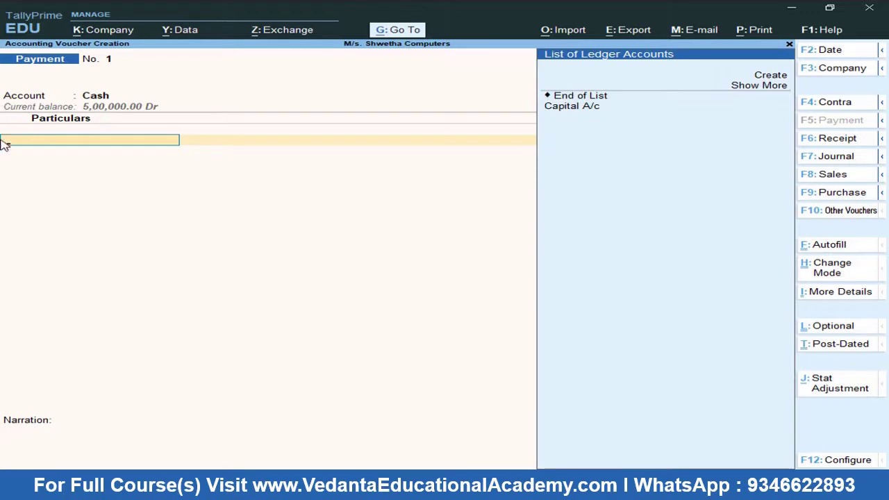
Recheck the salaries and rent details in the Word illustration before filling in the payment voucher's particulars.
{"action": "key", "text": "alt+Tab"}
{"action": "left_click_drag", "start_coordinate": [150, 248], "coordinate": [482, 249]}
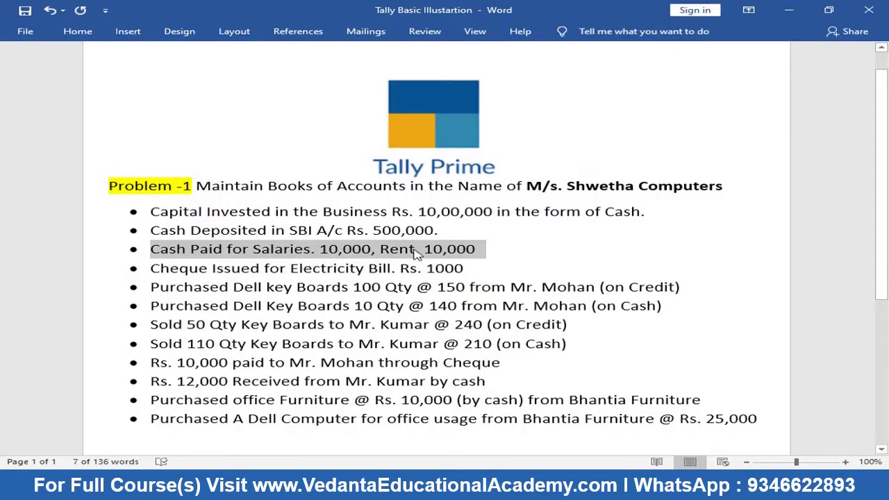
{"action": "key", "text": "alt+Tab"}
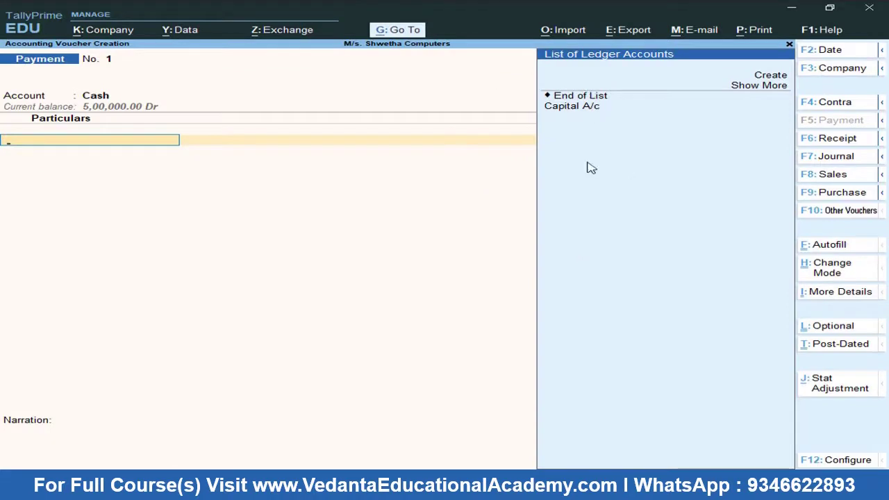
Create a Salaries ledger under Indirect Expenses and enter 10,000 against it in the payment voucher.
{"action": "left_click", "coordinate": [766, 74]}
{"action": "type", "text": "Salaries"}
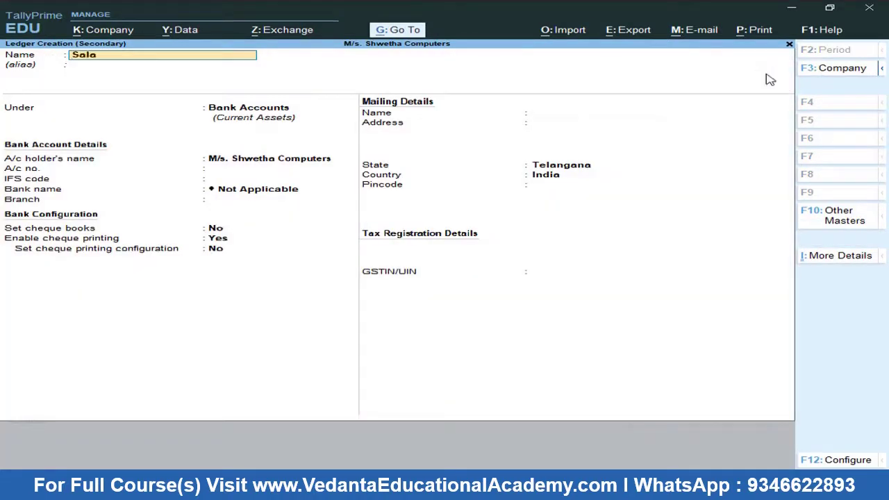
{"action": "key", "text": "Return"}
{"action": "key", "text": "Return"}
{"action": "type", "text": "Ind"}
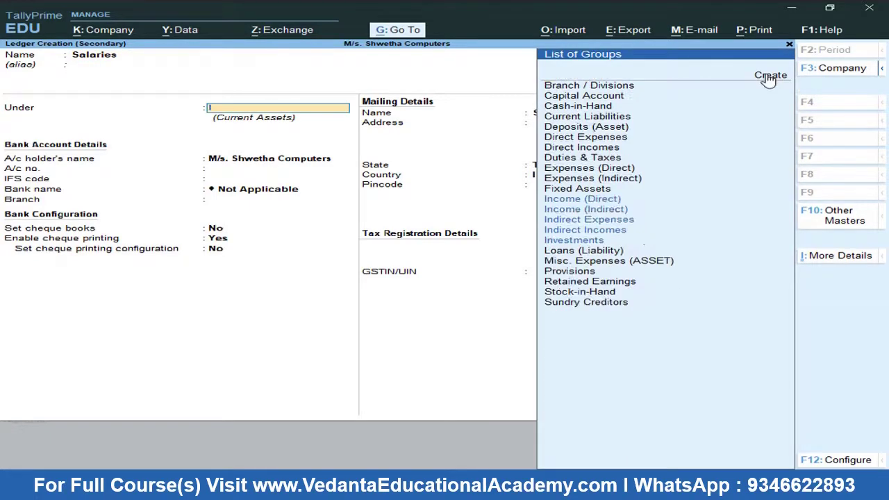
{"action": "key", "text": "Return"}
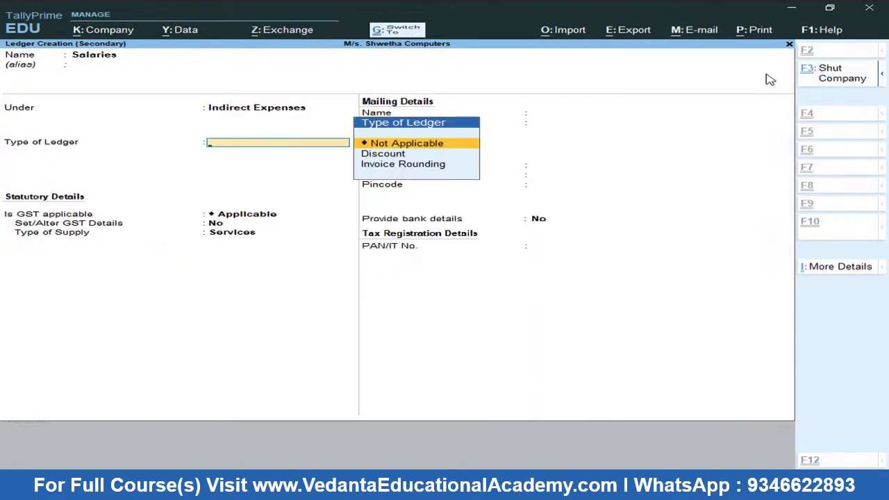
{"action": "key", "text": "ctrl+a"}
{"action": "type", "text": "10,000"}
{"action": "key", "text": "Return"}
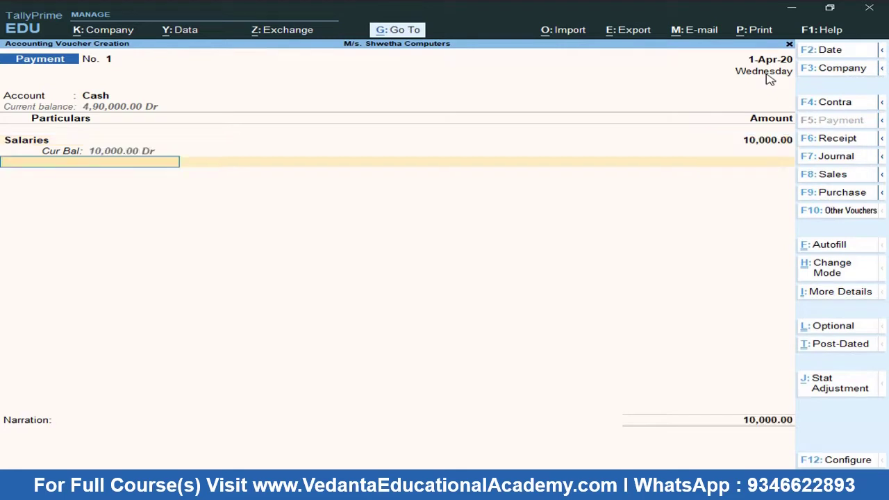
Create a Rent (Dr) ledger under Indirect Expenses for the payment voucher's second line.
{"action": "key", "text": "alt+c"}
{"action": "type", "text": "Rent ("}
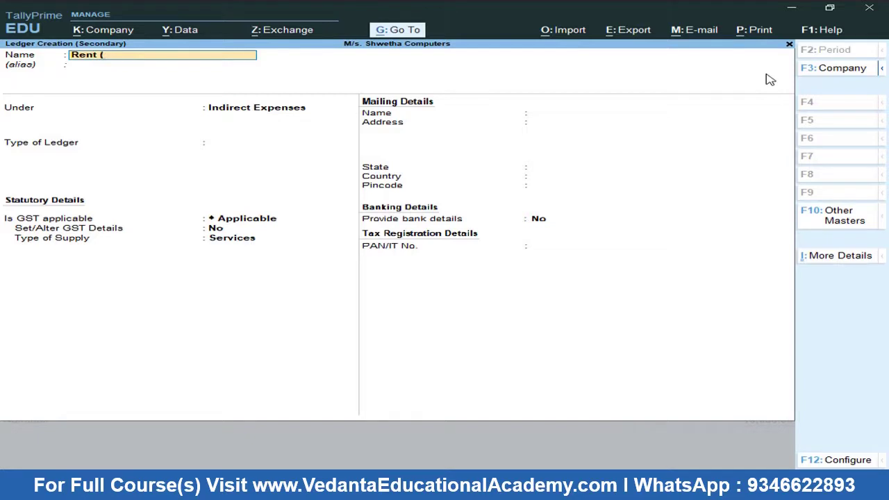
{"action": "type", "text": "Dr)"}
{"action": "key", "text": "BackSpace"}
{"action": "key", "text": "BackSpace"}
{"action": "type", "text": "r)"}
{"action": "key", "text": "Return"}
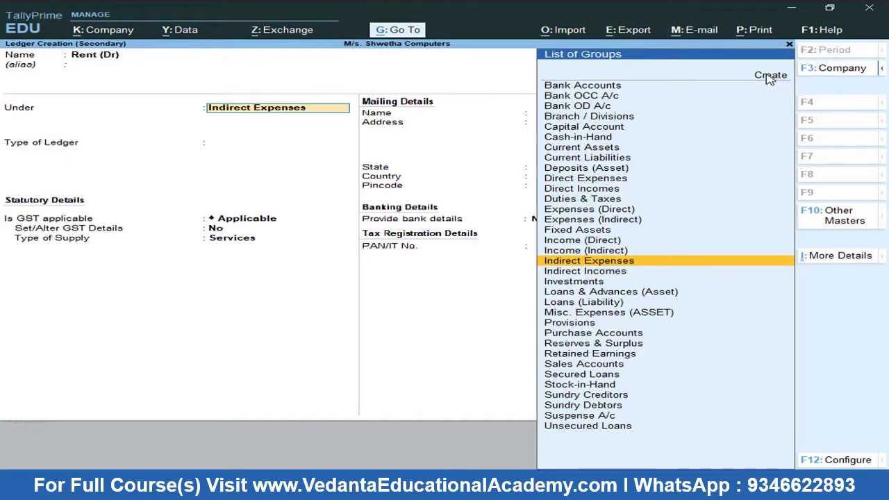
{"action": "key", "text": "ctrl+a"}
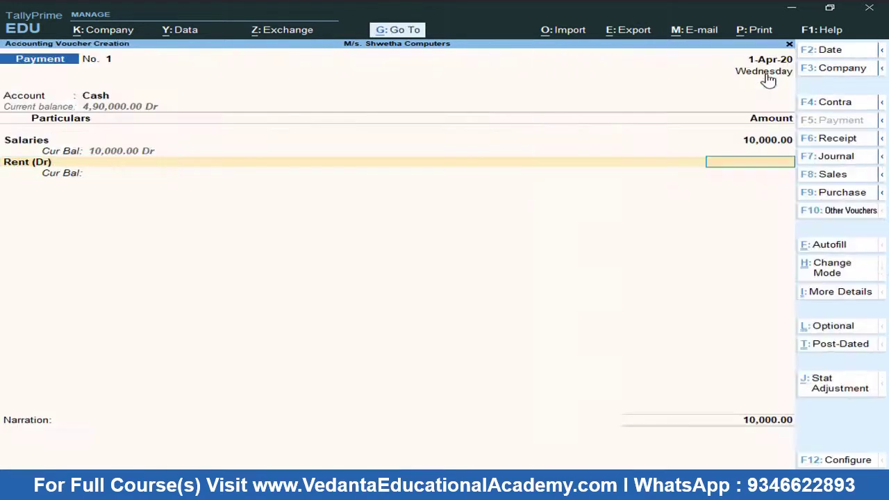
Check the rent amount in the Word illustration, enter 10,000 for Rent (Dr) and save the payment voucher.
{"action": "key", "text": "alt+Tab"}
{"action": "key", "text": "alt+Tab"}
{"action": "type", "text": "10,000"}
{"action": "key", "text": "Return"}
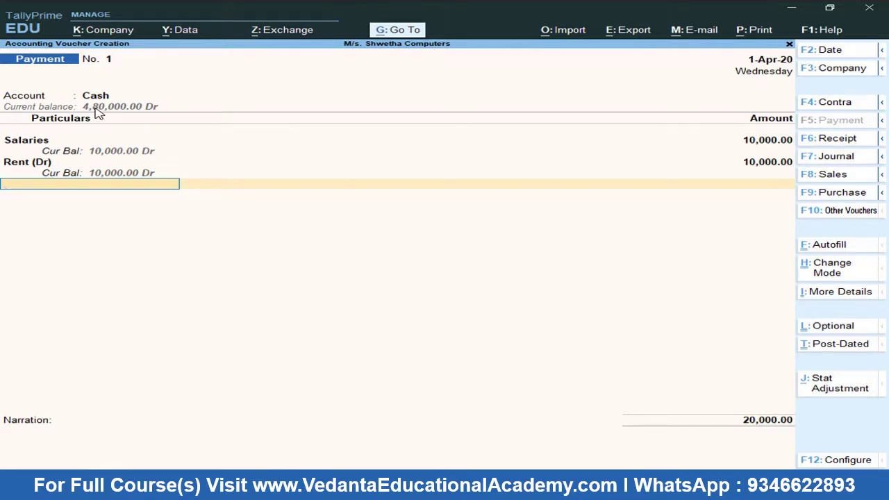
{"action": "key", "text": "ctrl"}
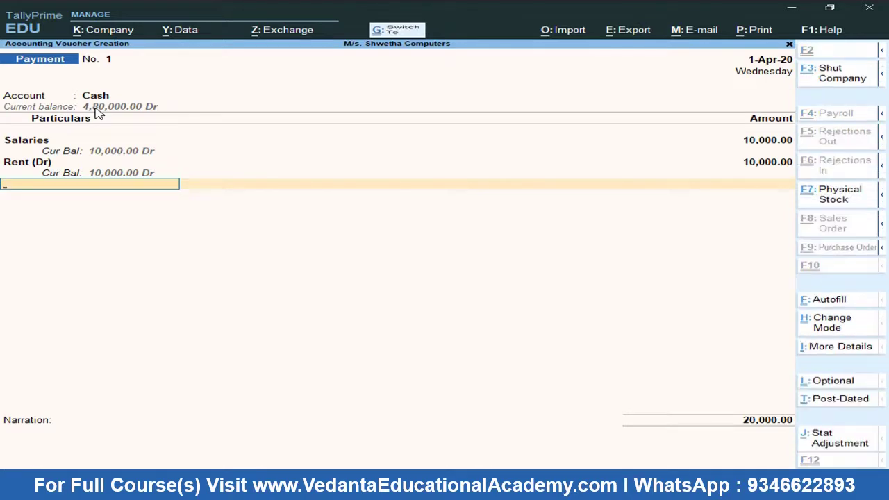
{"action": "key", "text": "ctrl+a"}
Highlight the electricity bill cheque payment in the Word illustration and return to TallyPrime.
{"action": "key", "text": "alt+Tab"}
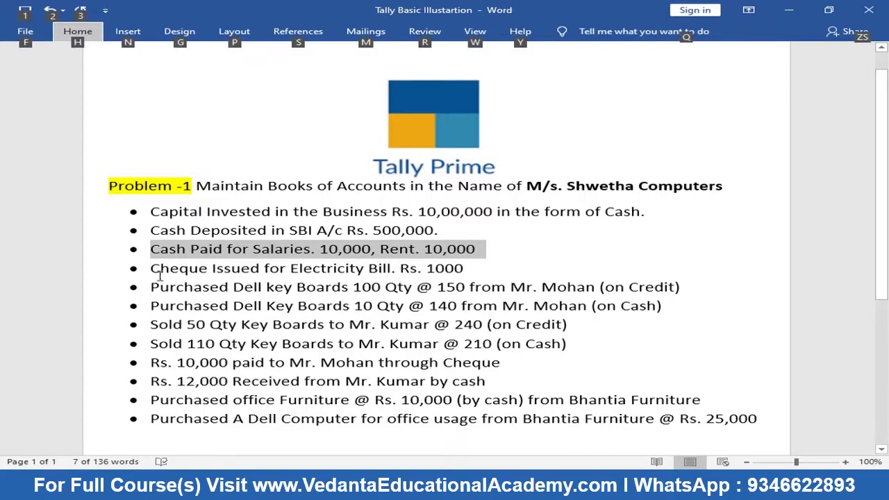
{"action": "left_click_drag", "start_coordinate": [153, 269], "coordinate": [497, 270]}
{"action": "key", "text": "alt+Tab"}
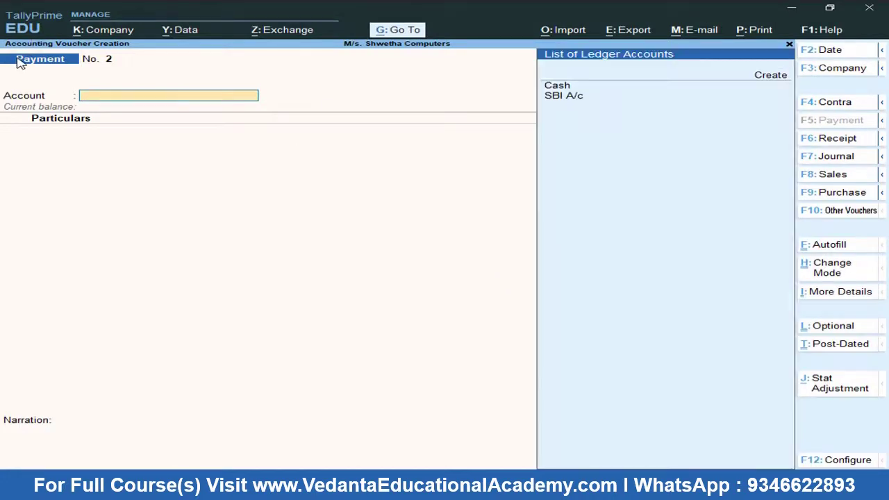
Set the new payment voucher's account to SBI A/c and recheck the electricity bill line in the Word illustration.
{"action": "key", "text": "Down"}
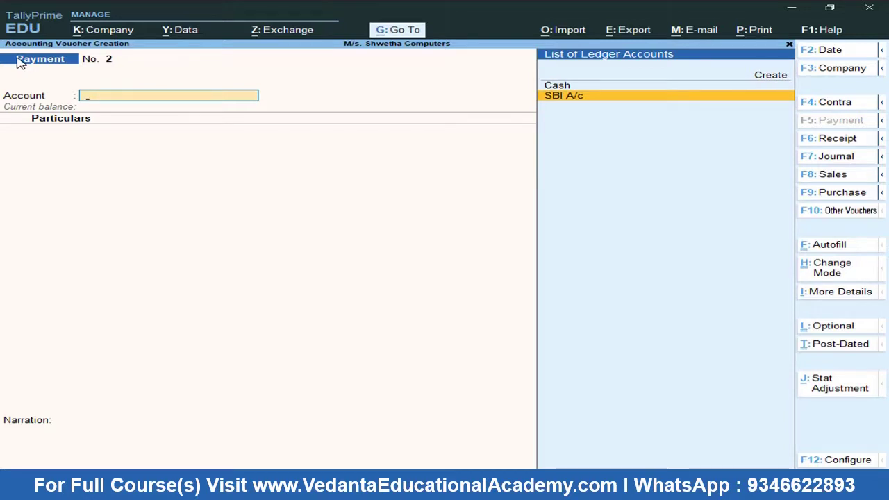
{"action": "key", "text": "Return"}
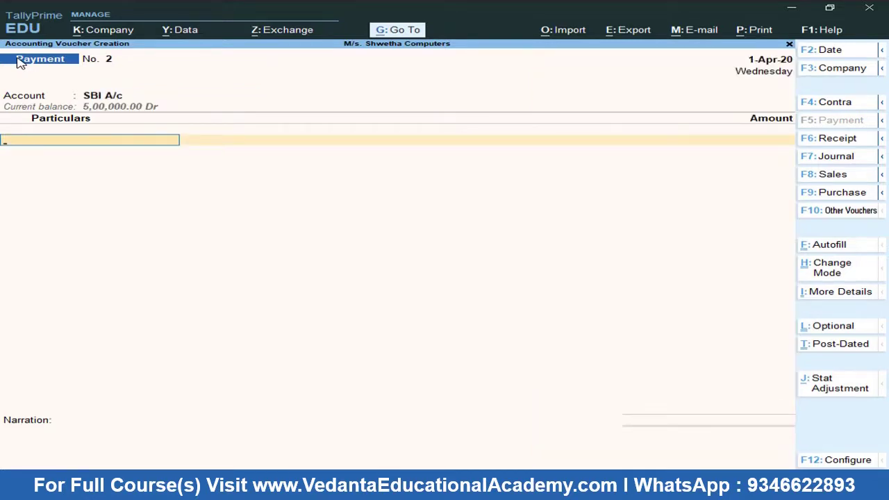
{"action": "key", "text": "Down"}
{"action": "key", "text": "Down"}
{"action": "key", "text": "Down"}
{"action": "key", "text": "Down"}
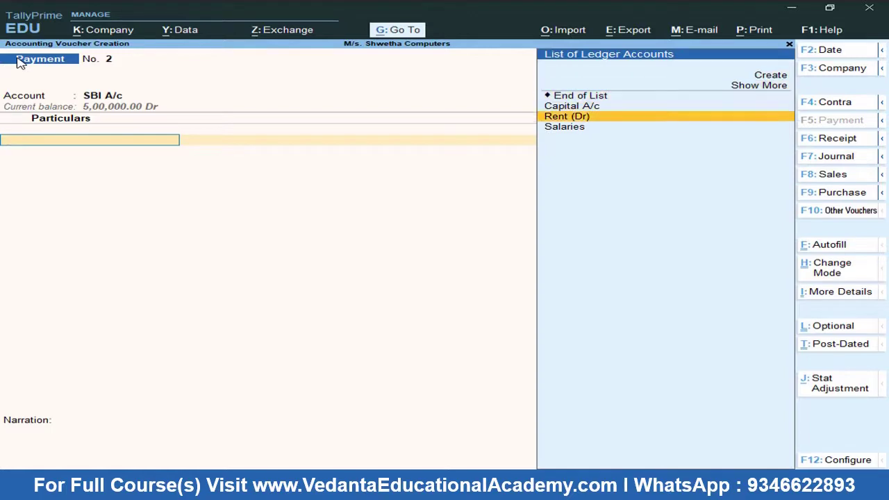
{"action": "key", "text": "alt+Tab"}
{"action": "key", "text": "alt+Tab"}
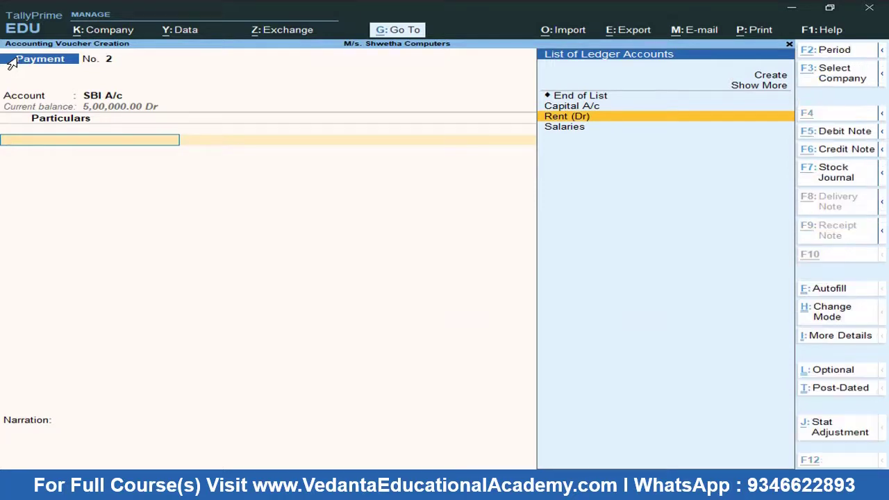
Create an E Bill ledger under Indirect Expenses with ledger type Not Applicable for the payment voucher's particulars.
{"action": "key", "text": "alt+c"}
{"action": "type", "text": "E"}
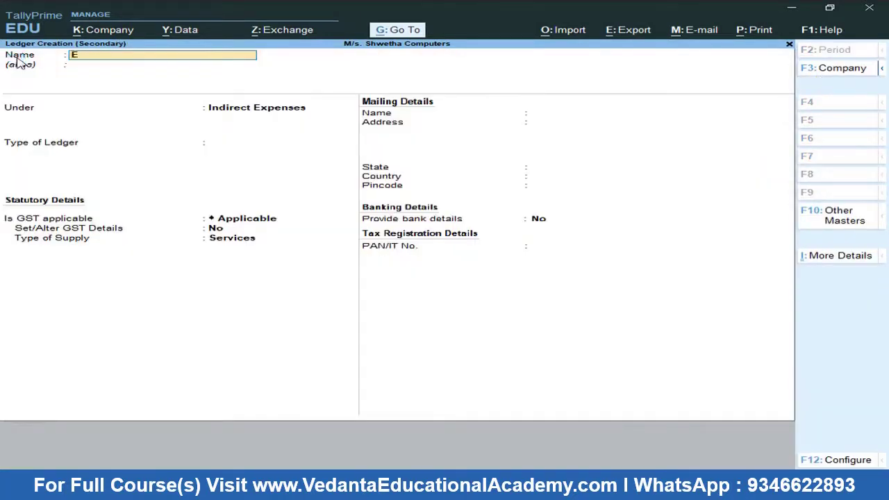
{"action": "type", "text": " Bill"}
{"action": "key", "text": "Return"}
{"action": "key", "text": "Return"}
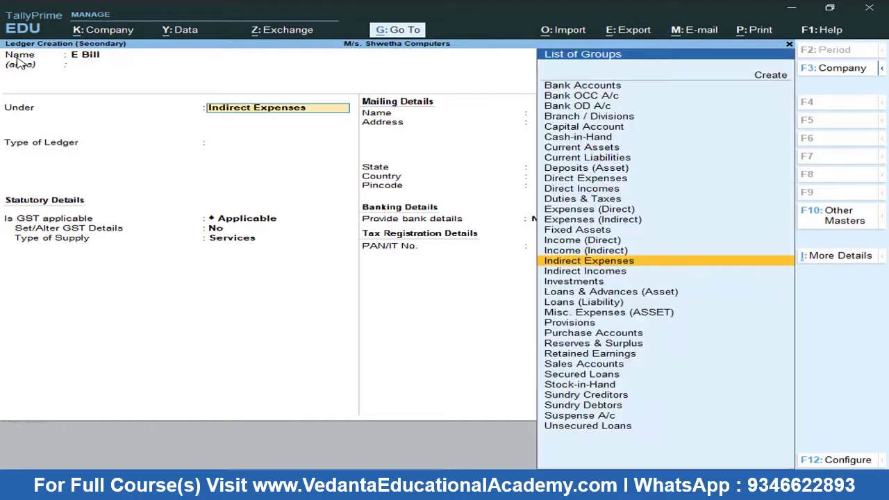
{"action": "key", "text": "Return"}
{"action": "key", "text": "Return"}
{"action": "key", "text": "Return"}
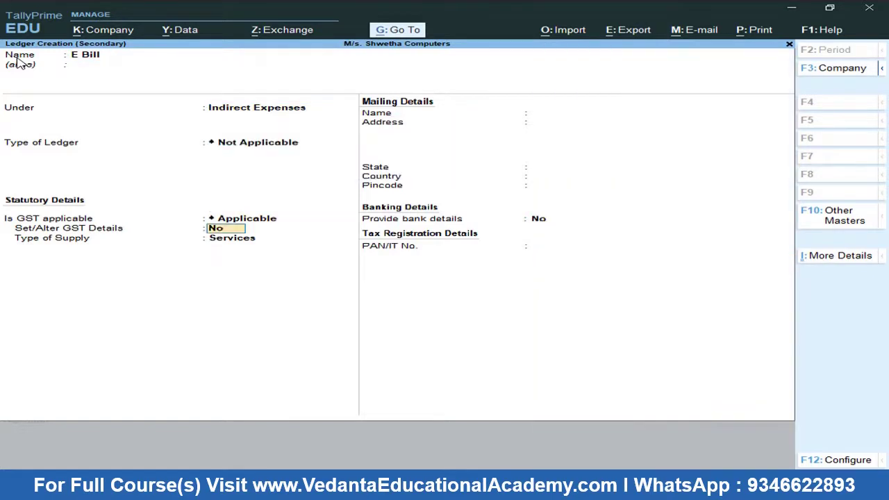
{"action": "key", "text": "ctrl+a"}
{"action": "key", "text": "Return"}
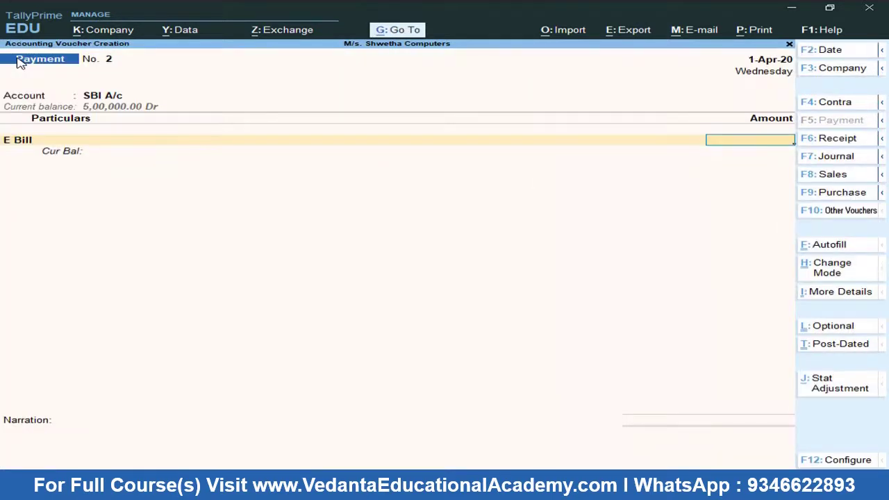
Check the bill amount in the Word illustration, enter 1,000 for E Bill and save the payment voucher.
{"action": "key", "text": "alt+Tab"}
{"action": "key", "text": "alt+Tab"}
{"action": "type", "text": "1,00"}
{"action": "type", "text": "000"}
{"action": "key", "text": "Return"}
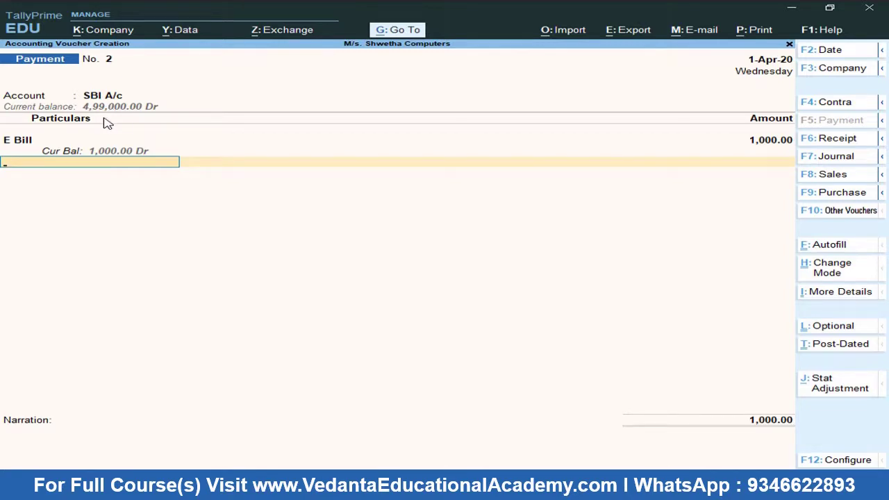
{"action": "key", "text": "ctrl"}
{"action": "key", "text": "ctrl+a"}
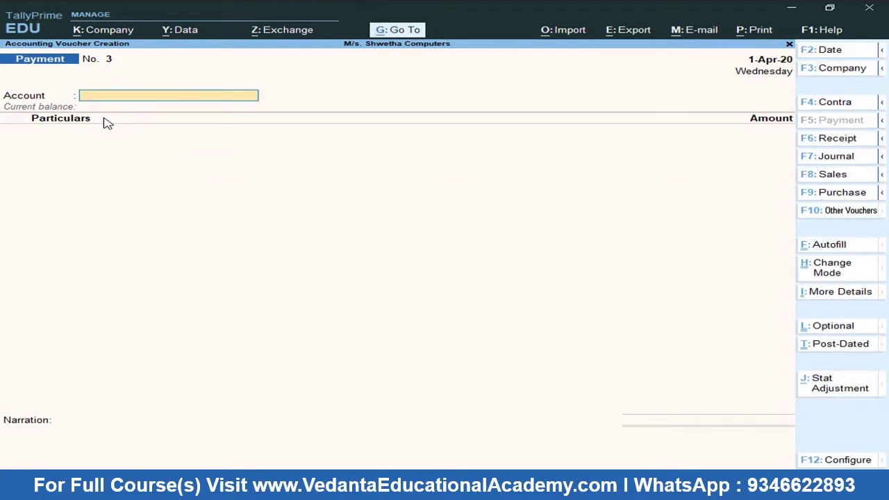
Highlight the credit purchase of 100 Dell keyboards at 150 in the Word illustration and review it.
{"action": "key", "text": "alt+Tab"}
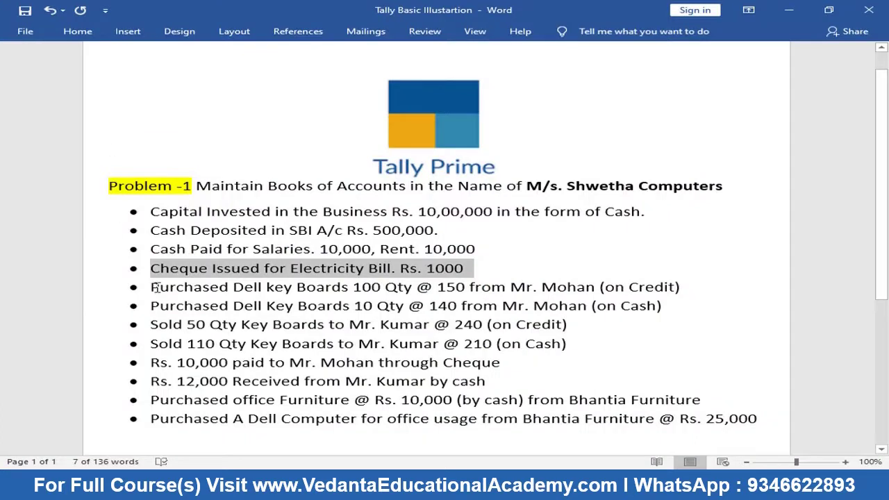
{"action": "left_click_drag", "start_coordinate": [152, 287], "coordinate": [685, 283]}
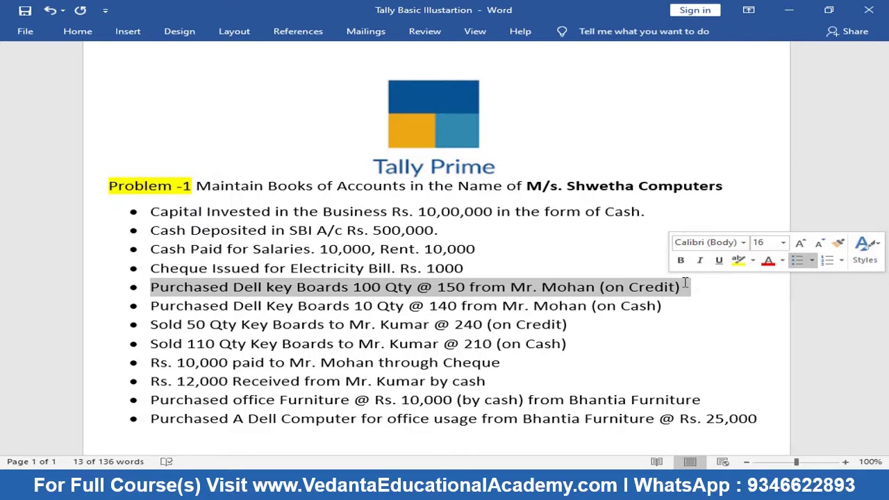
{"action": "key", "text": "alt+Tab"}
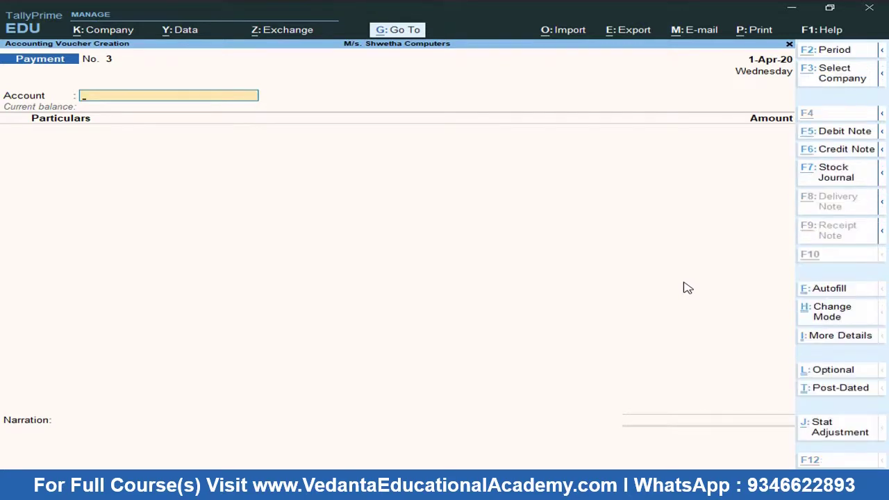
{"action": "key", "text": "alt+Tab"}
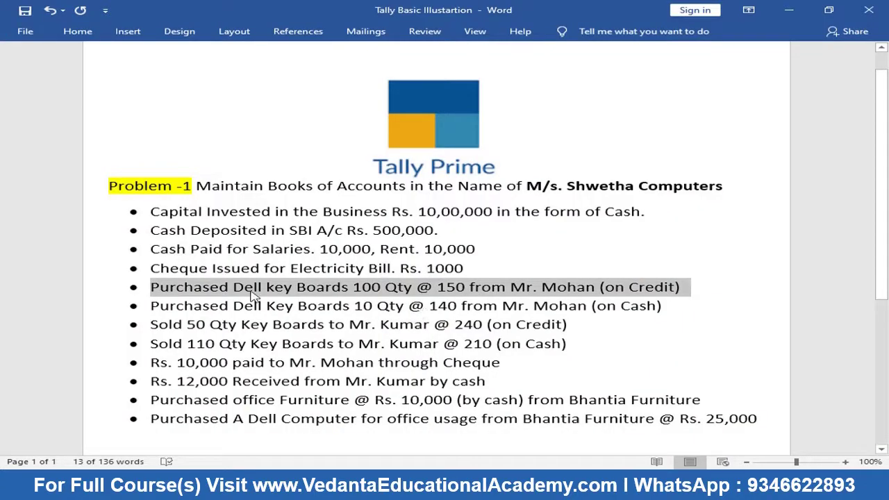
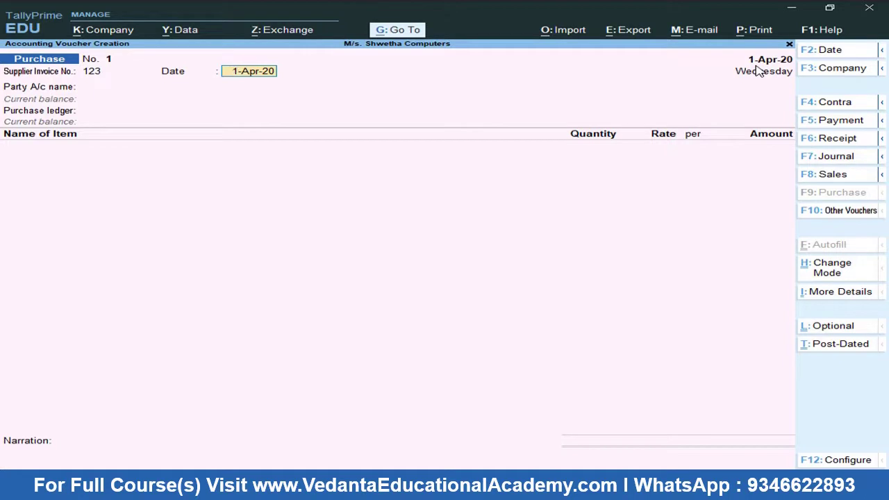
Change the purchase voucher's date to 2-4-2020 and set it back to 1-4-2020.
{"action": "key", "text": "F2"}
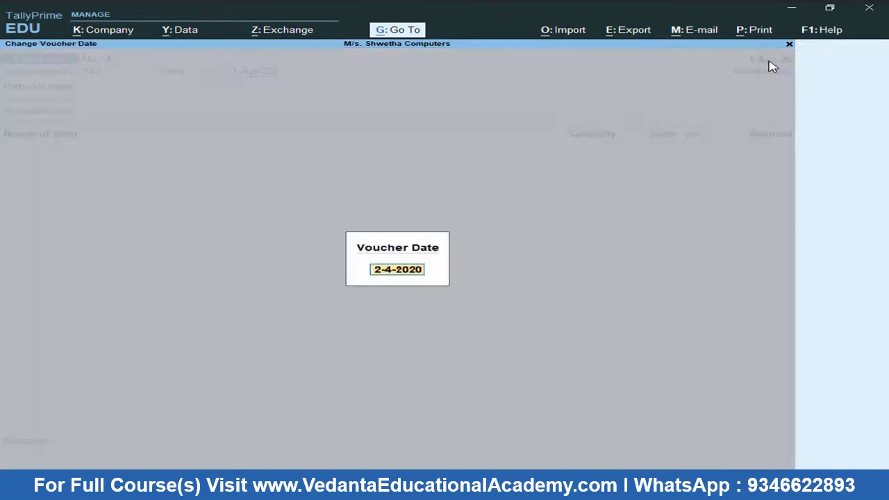
{"action": "key", "text": "Return"}
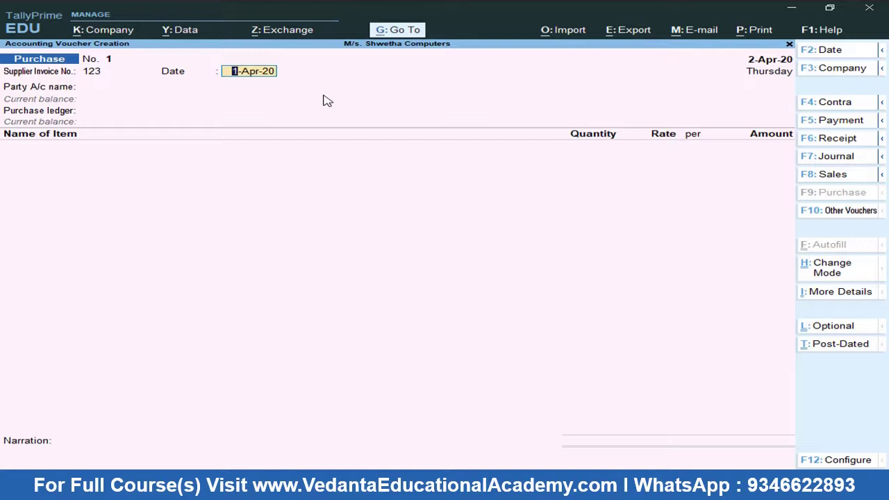
{"action": "key", "text": "F2"}
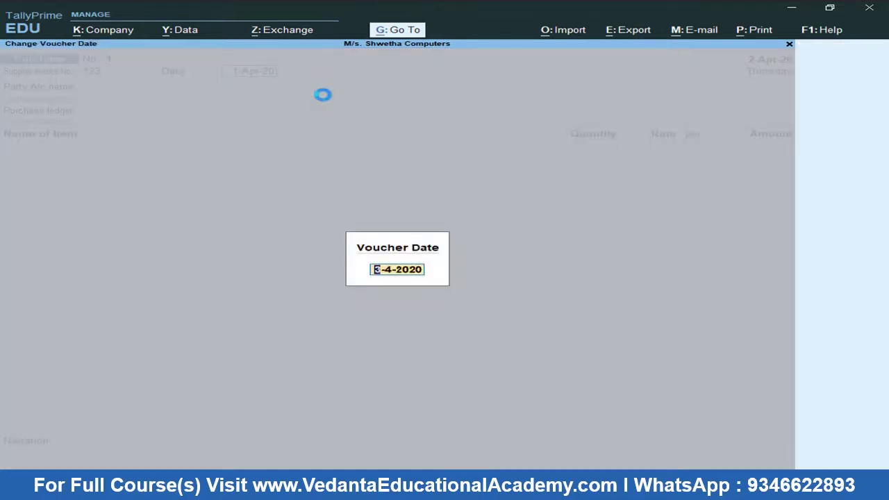
{"action": "type", "text": "1-"}
{"action": "type", "text": "4"}
{"action": "key", "text": "Return"}
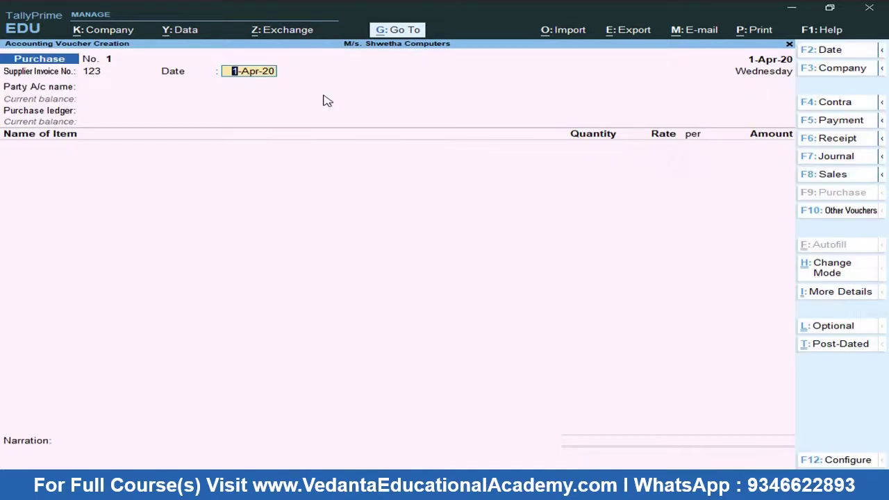
Accept 1-Apr-20 as the supplier invoice date and check the purchase's supplier in the Word illustration.
{"action": "key", "text": "Return"}
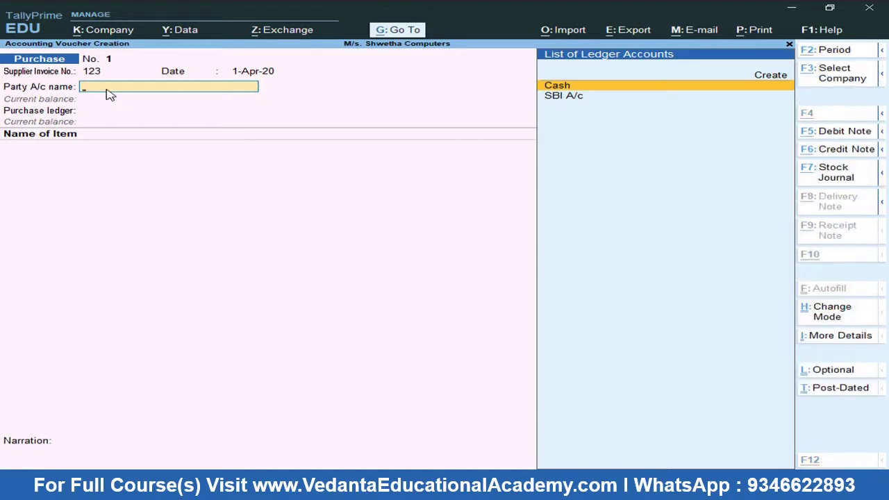
{"action": "key", "text": "alt+Tab"}
{"action": "key", "text": "alt+Tab"}
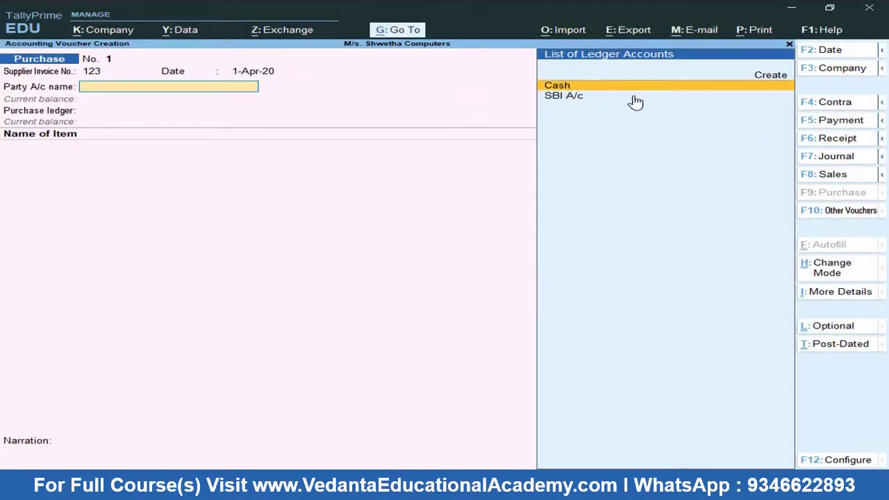
Create the supplier's ledger under Sundry Creditors as the purchase voucher's party account and accept the default receipt and party details.
{"action": "key", "text": "alt+c"}
{"action": "type", "text": "Mr. M"}
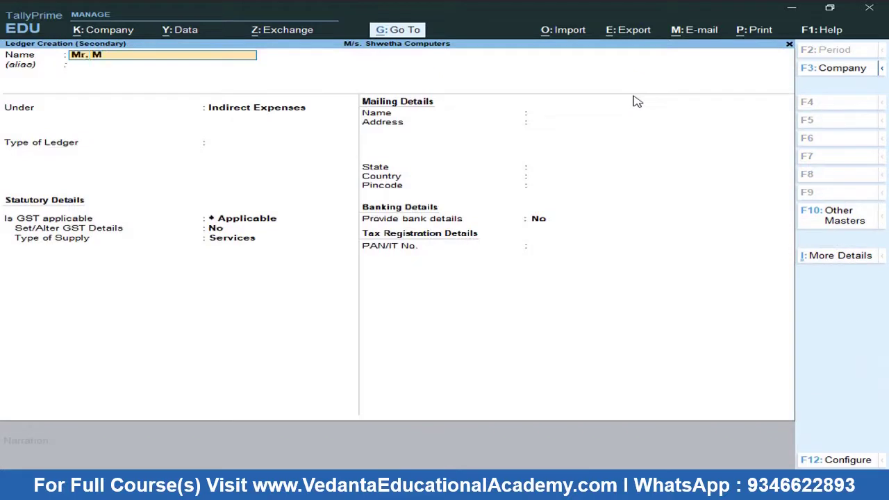
{"action": "type", "text": "ohan"}
{"action": "key", "text": "Return"}
{"action": "type", "text": "Sun"}
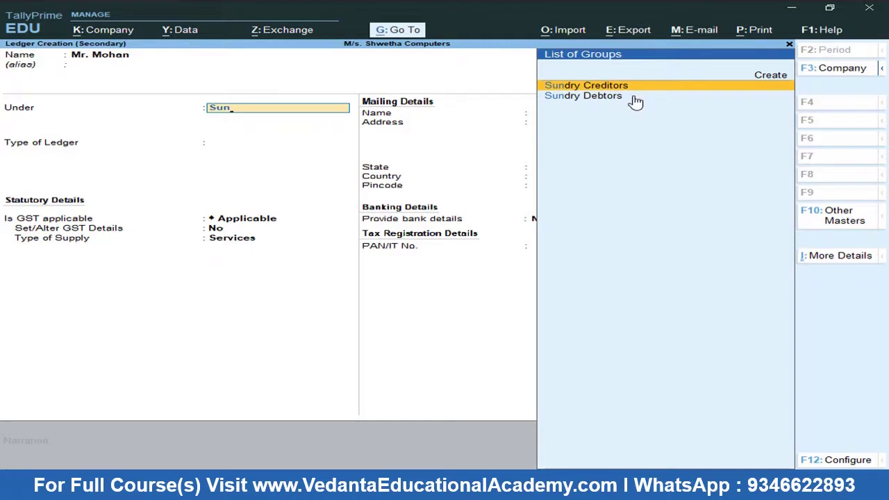
{"action": "key", "text": "Return"}
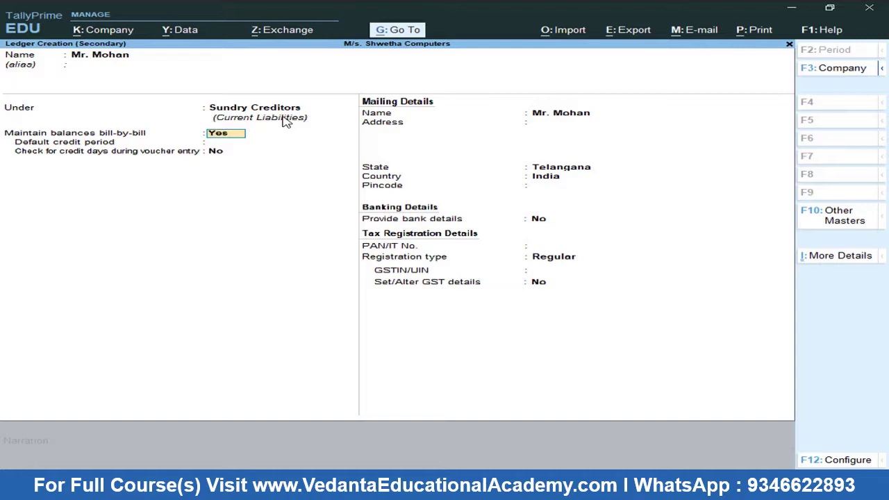
{"action": "key", "text": "ctrl"}
{"action": "key", "text": "ctrl+a"}
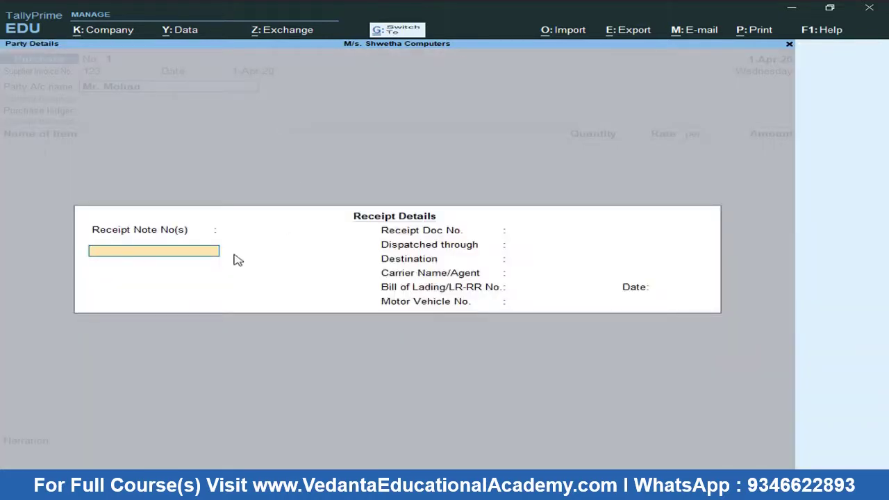
{"action": "key", "text": "ctrl+a"}
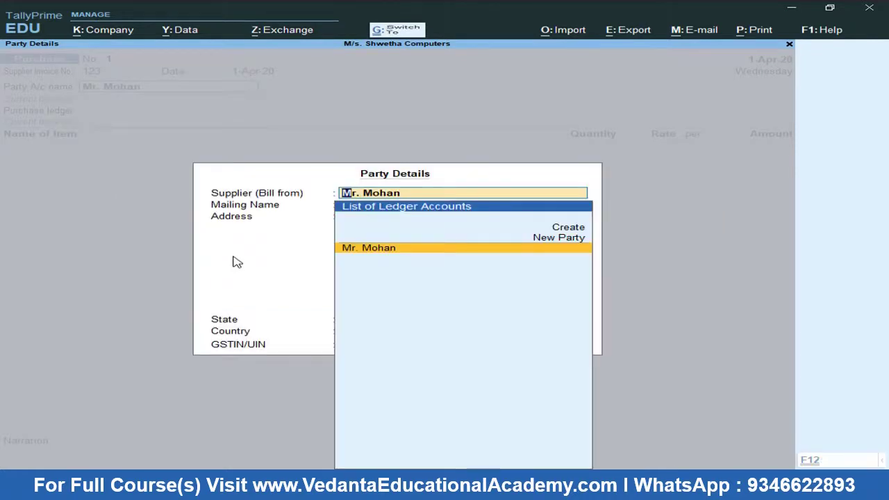
{"action": "key", "text": "ctrl+a"}
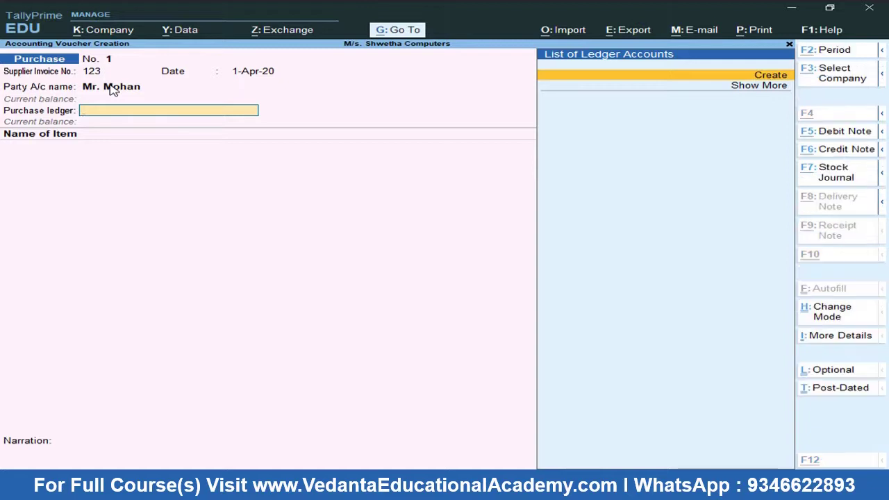
Create a ledger named Purchase under Purchase Accounts and use it as the voucher's purchase ledger.
{"action": "key", "text": "alt+c"}
{"action": "type", "text": "Purchase"}
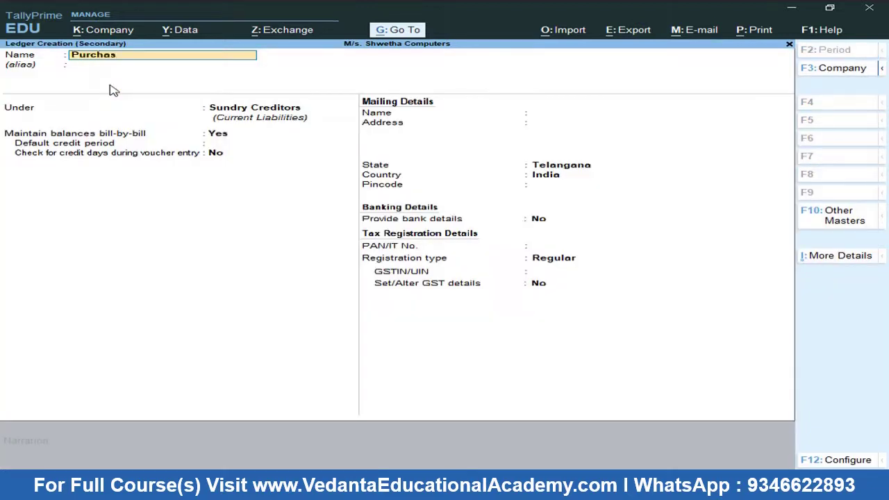
{"action": "key", "text": "Return"}
{"action": "key", "text": "Return"}
{"action": "type", "text": "Pu"}
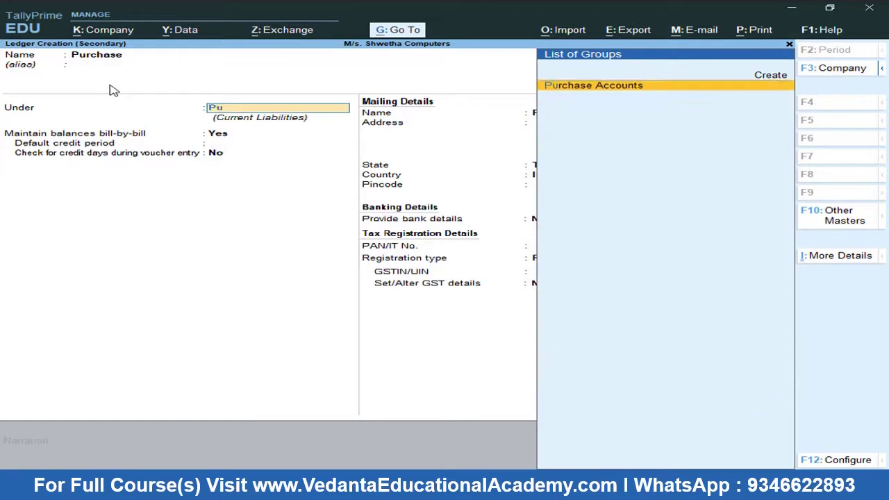
{"action": "key", "text": "Return"}
{"action": "key", "text": "Return"}
{"action": "key", "text": "ctrl+a"}
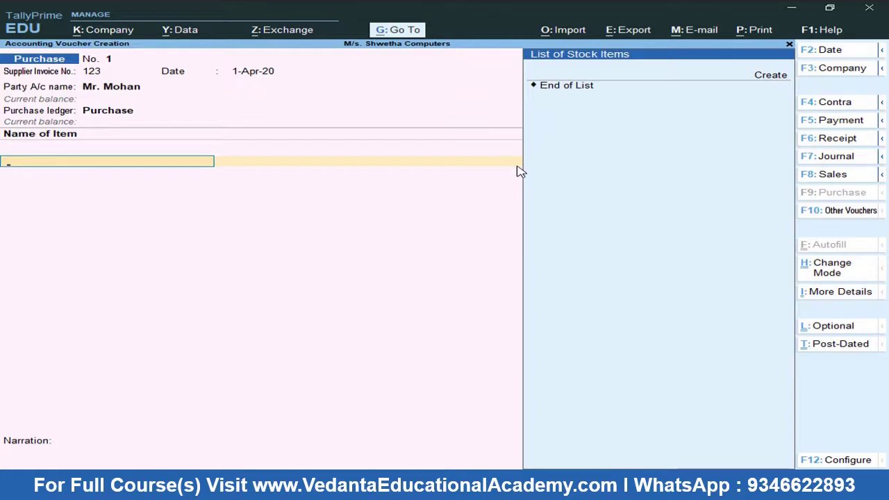
Check the purchased item in the Word illustration and start a new stock item named Dell key Boards in the TallyPrime voucher.
{"action": "key", "text": "alt+Tab"}
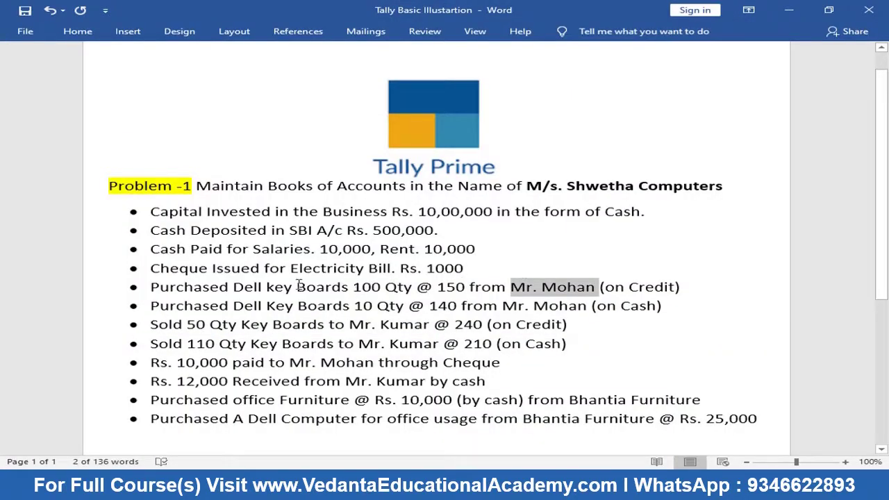
{"action": "left_click", "coordinate": [267, 287]}
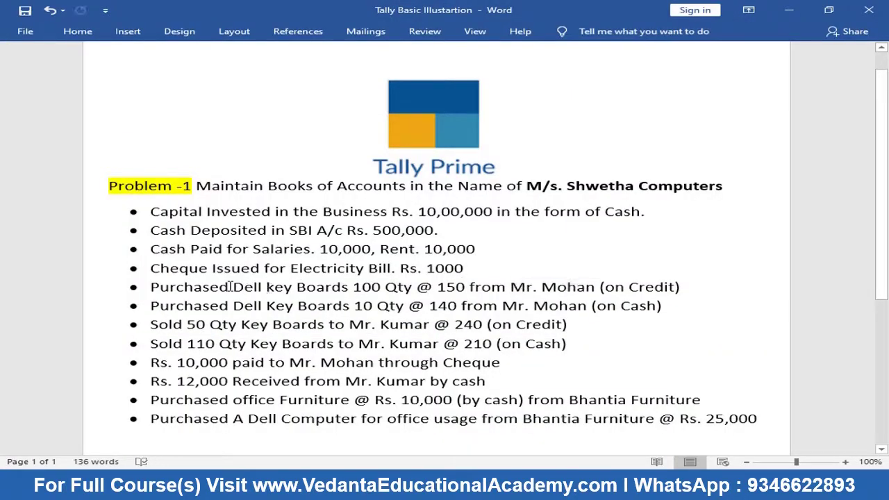
{"action": "left_click_drag", "start_coordinate": [237, 286], "coordinate": [327, 286]}
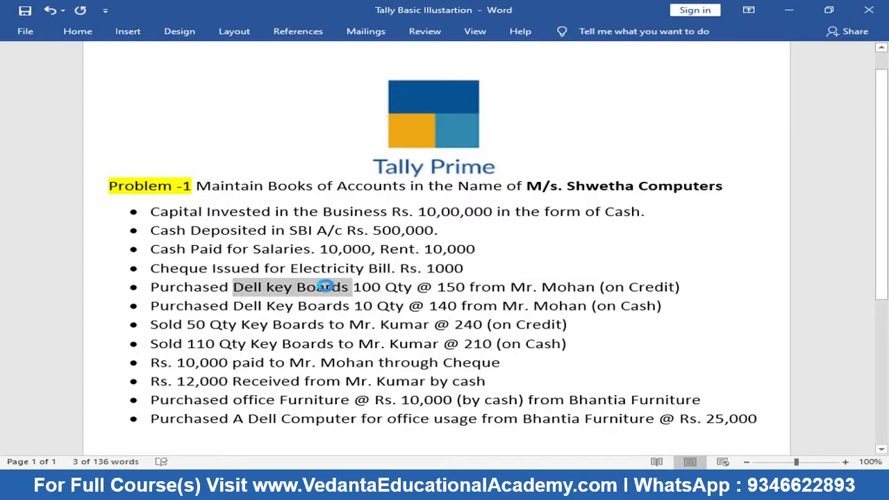
{"action": "key", "text": "alt+Tab"}
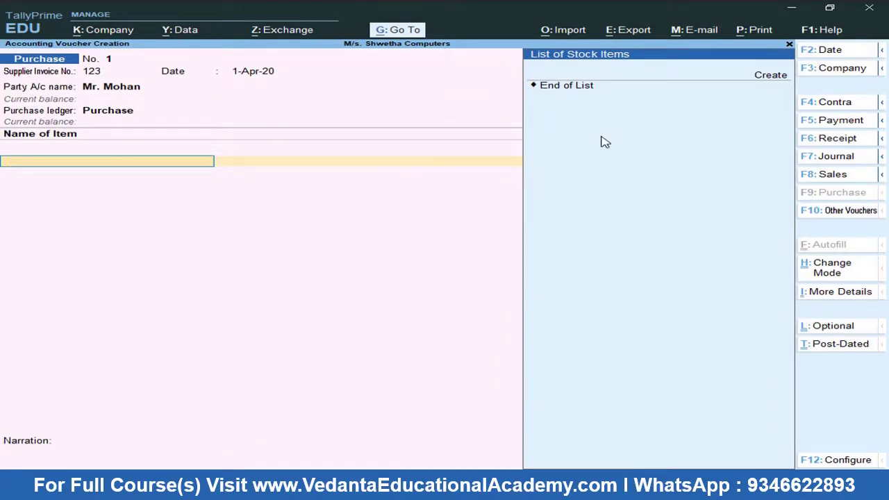
{"action": "left_click", "coordinate": [771, 75]}
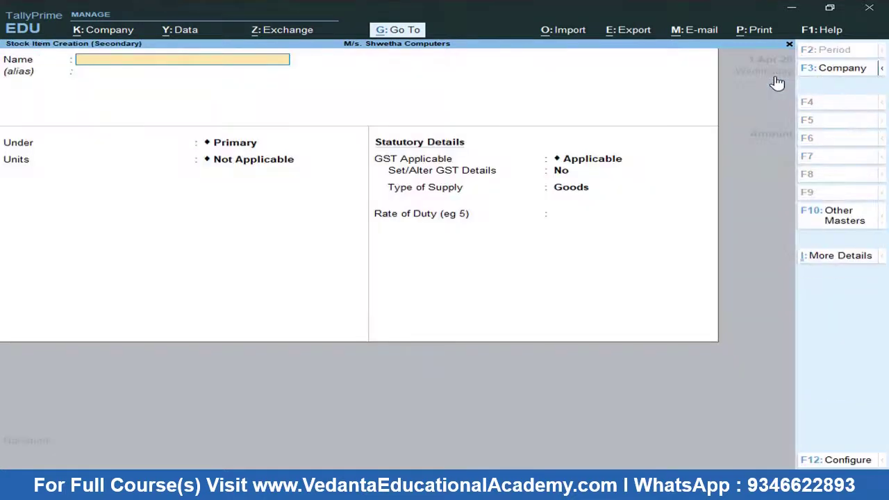
{"action": "type", "text": "Dell key Boards"}
{"action": "key", "text": "Return"}
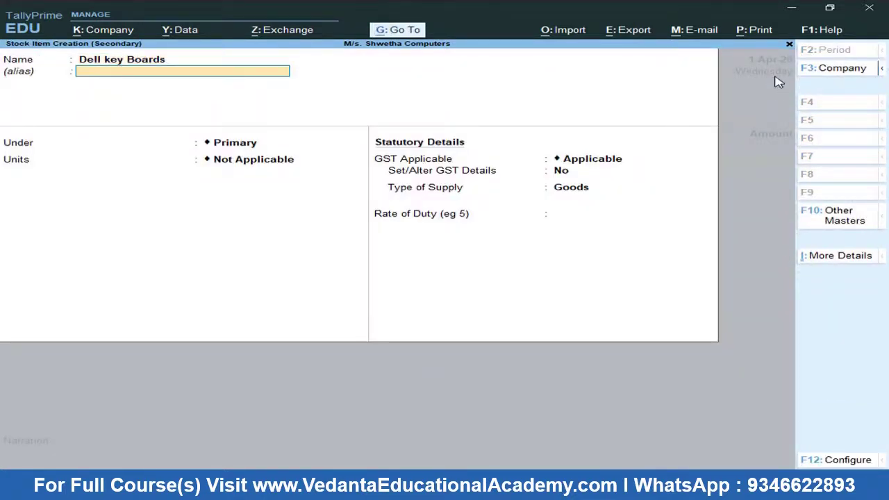
{"action": "key", "text": "Return"}
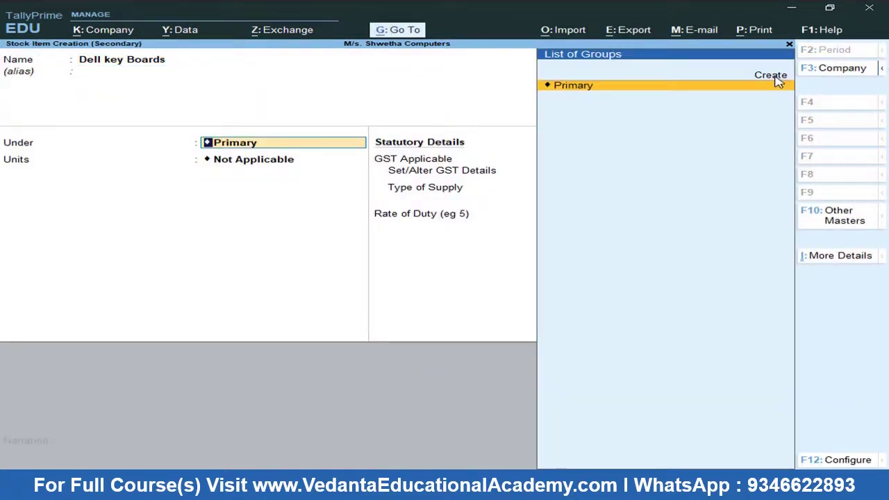
Create the stock group Computer Parts under Primary and assign the new stock item to it.
{"action": "key", "text": "Up"}
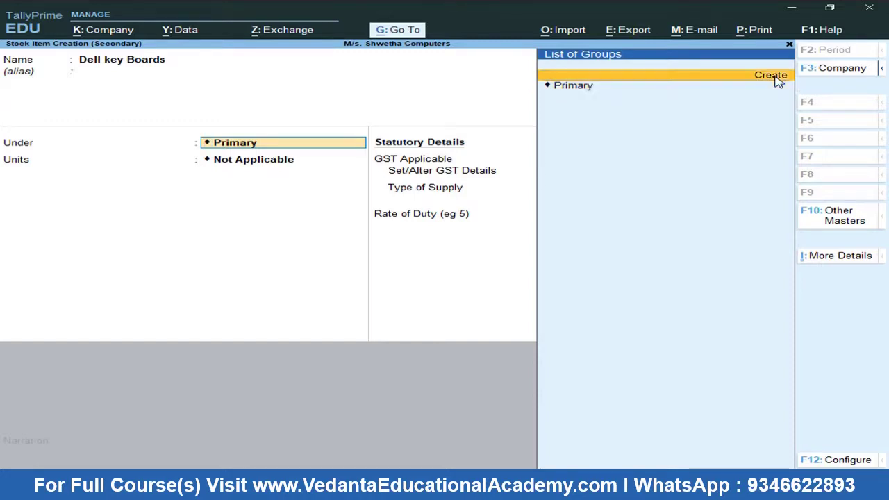
{"action": "key", "text": "Return"}
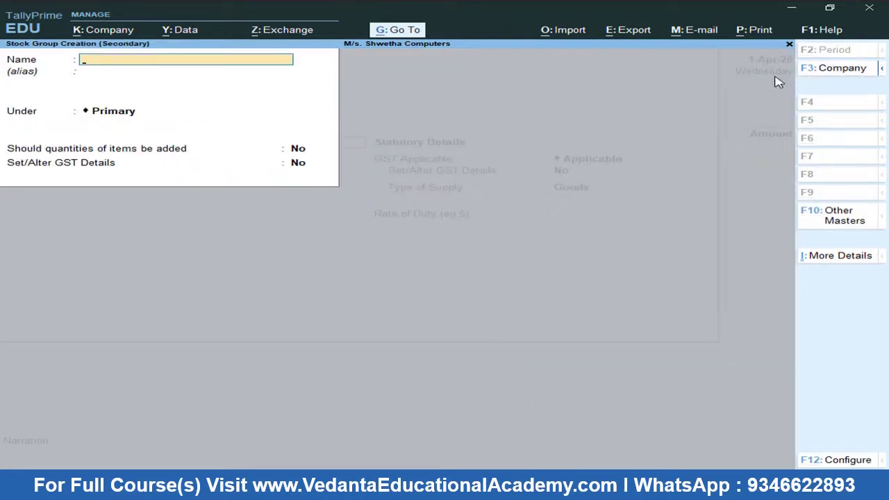
{"action": "type", "text": "Computer"}
{"action": "type", "text": "Parts"}
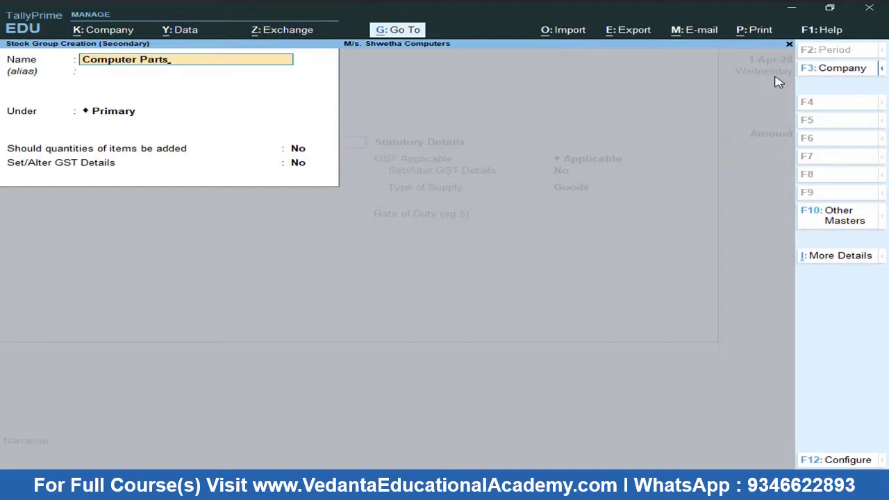
{"action": "key", "text": "ctrl"}
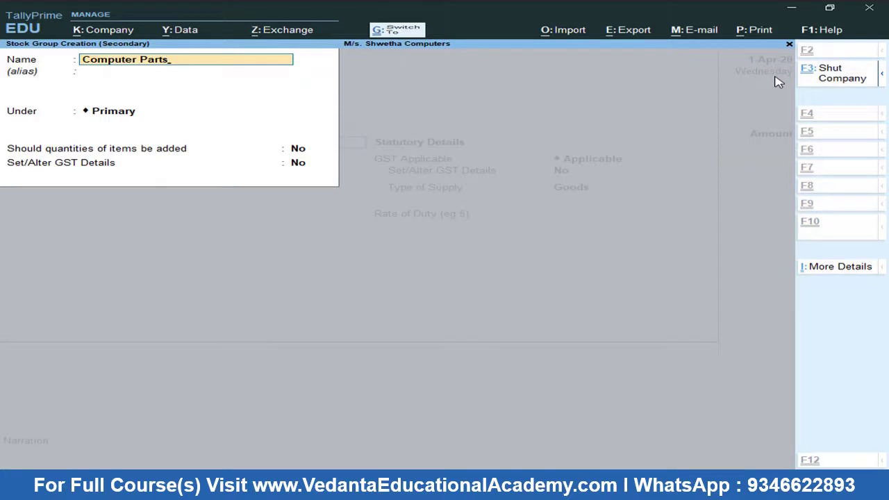
{"action": "key", "text": "ctrl+a"}
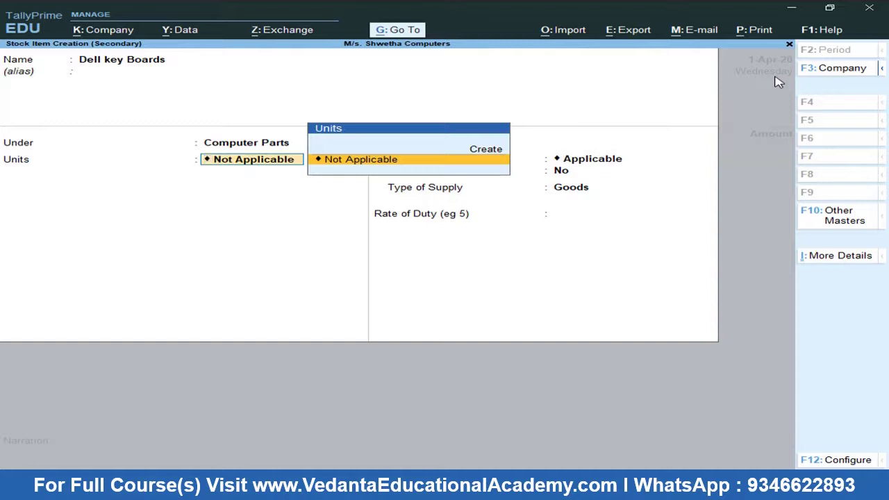
Create the unit Nos with formal name Numbers, UQC NOS-NUMBERS and 0 decimal places for the item, and save the stock item.
{"action": "key", "text": "alt+c"}
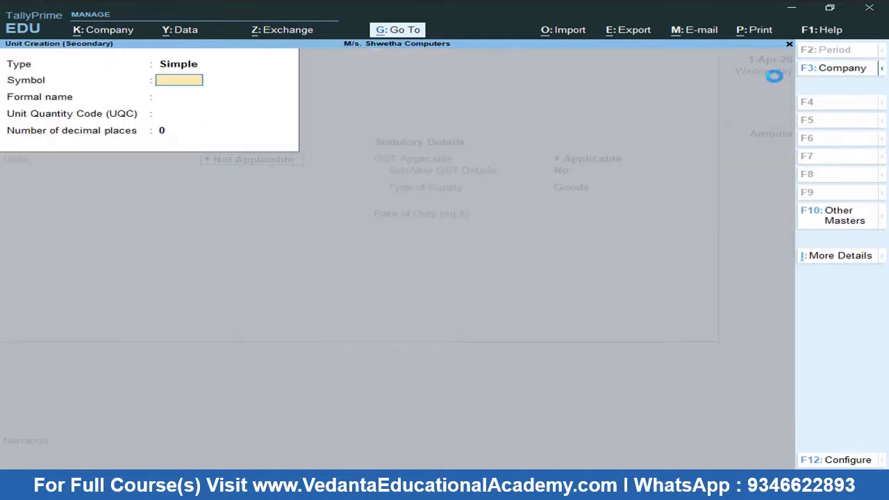
{"action": "type", "text": "Nos"}
{"action": "key", "text": "Return"}
{"action": "type", "text": "N"}
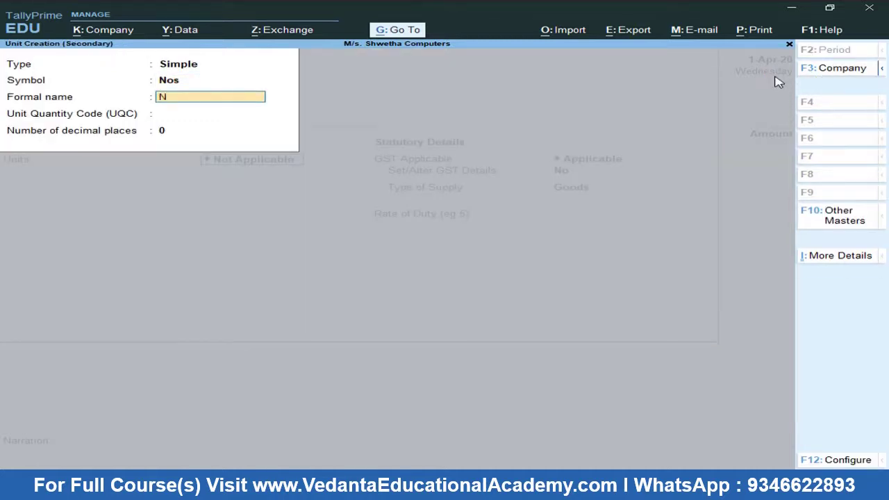
{"action": "type", "text": "umbers"}
{"action": "key", "text": "Return"}
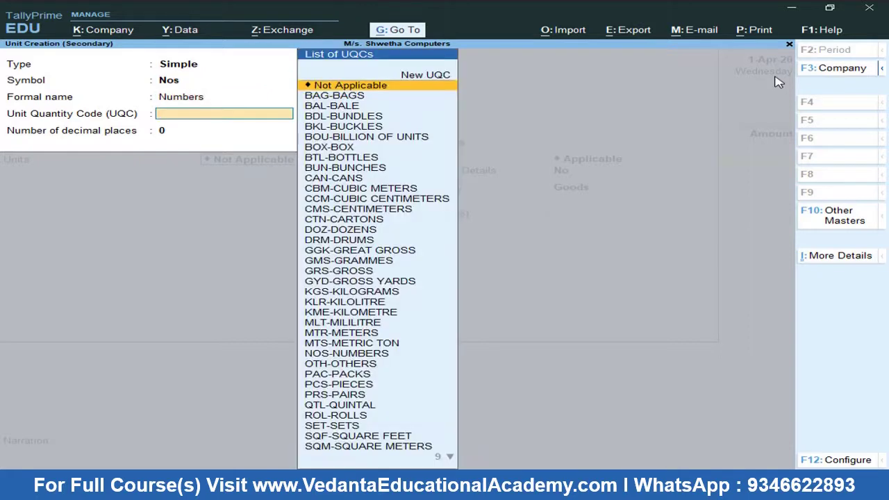
{"action": "type", "text": "nos"}
{"action": "key", "text": "Return"}
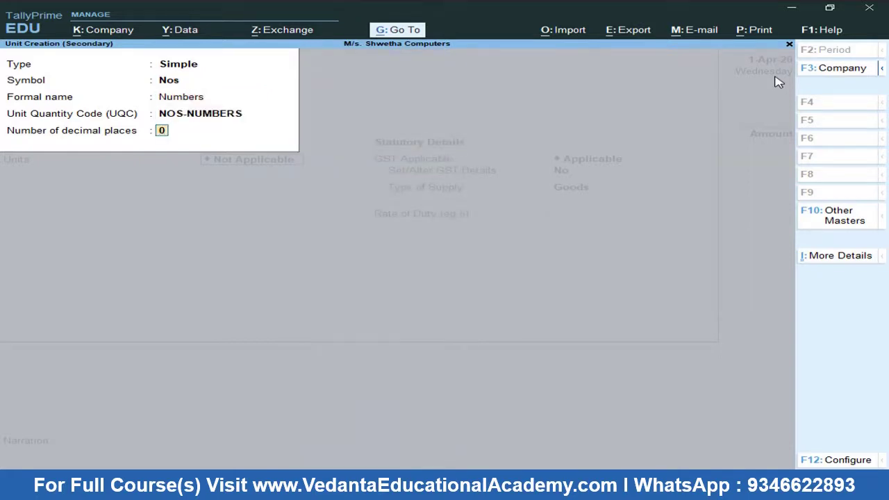
{"action": "key", "text": "Return"}
{"action": "key", "text": "Return"}
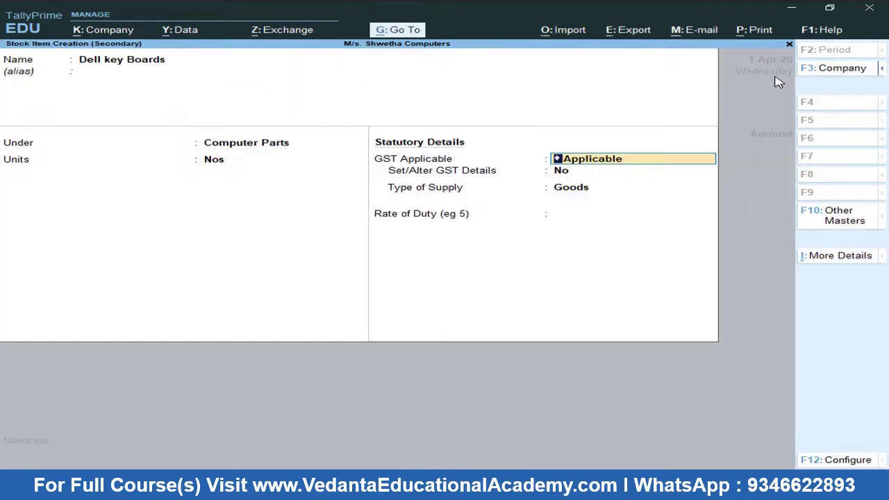
{"action": "key", "text": "Return"}
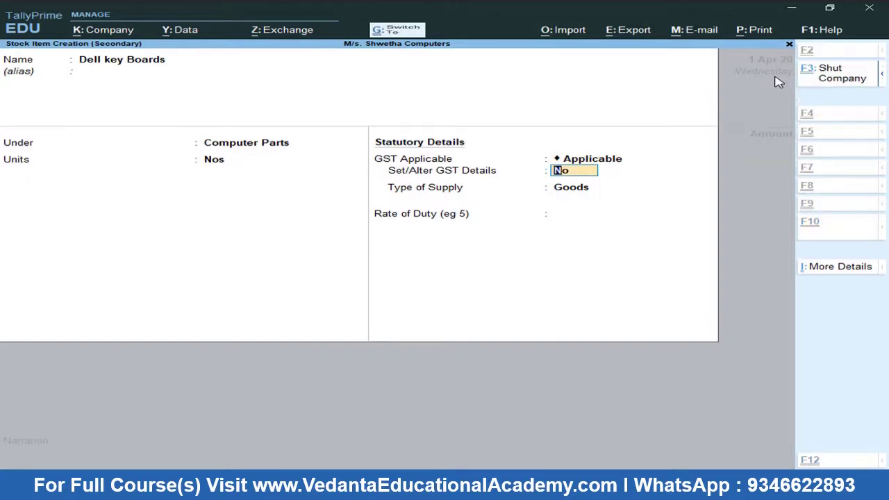
{"action": "key", "text": "ctrl+a"}
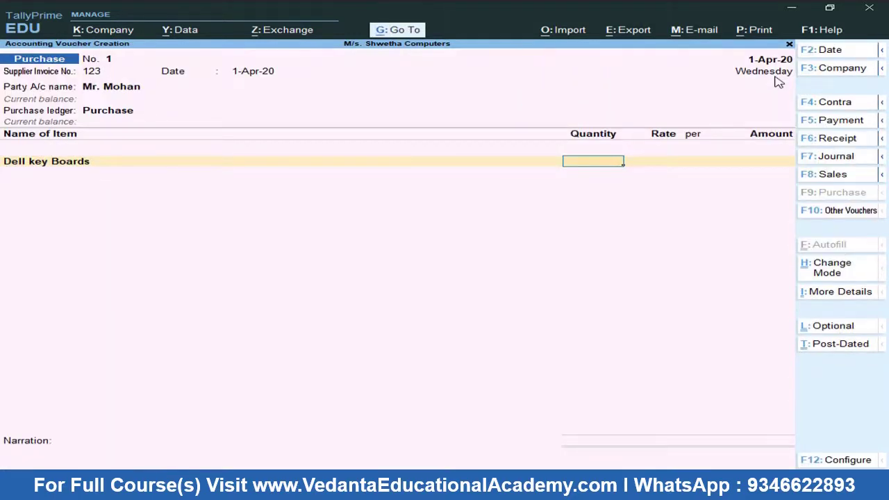
Check the quantity and rate in the Word illustration, enter 100 Nos at 150 for Dell key Boards and save the purchase voucher.
{"action": "key", "text": "alt+Tab"}
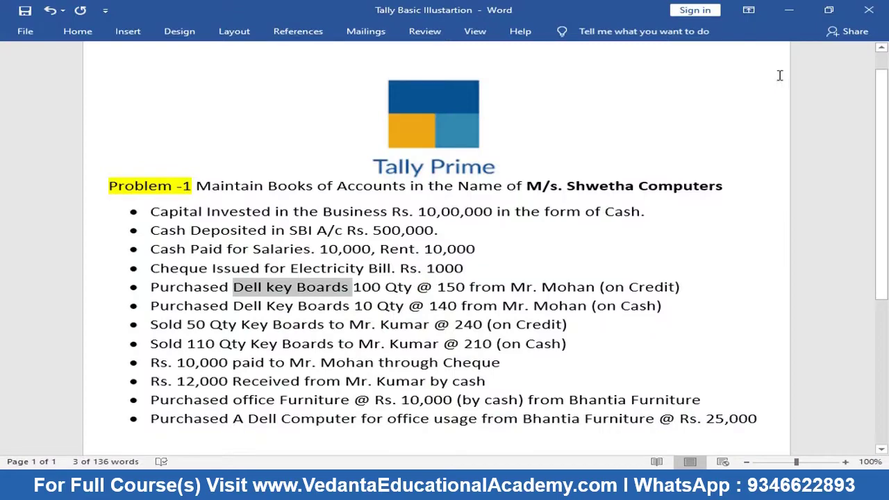
{"action": "left_click_drag", "start_coordinate": [354, 286], "coordinate": [693, 296]}
{"action": "key", "text": "alt+Tab"}
{"action": "type", "text": "100"}
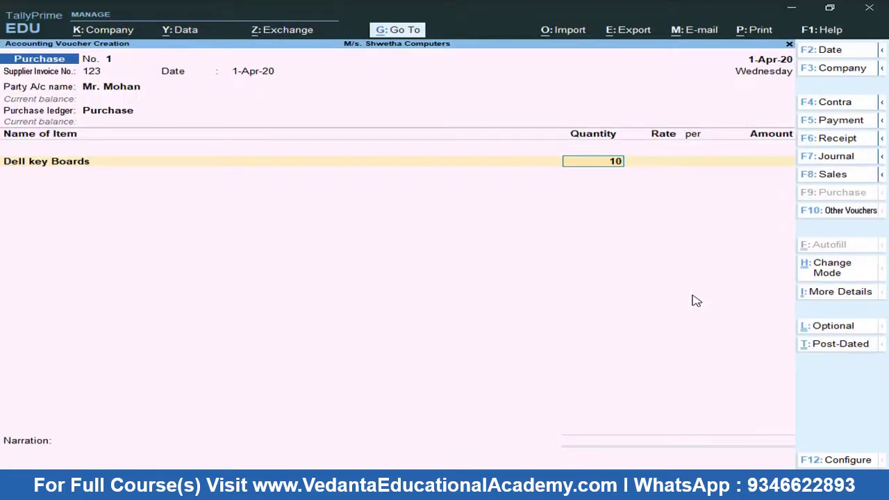
{"action": "key", "text": "Return"}
{"action": "type", "text": "150"}
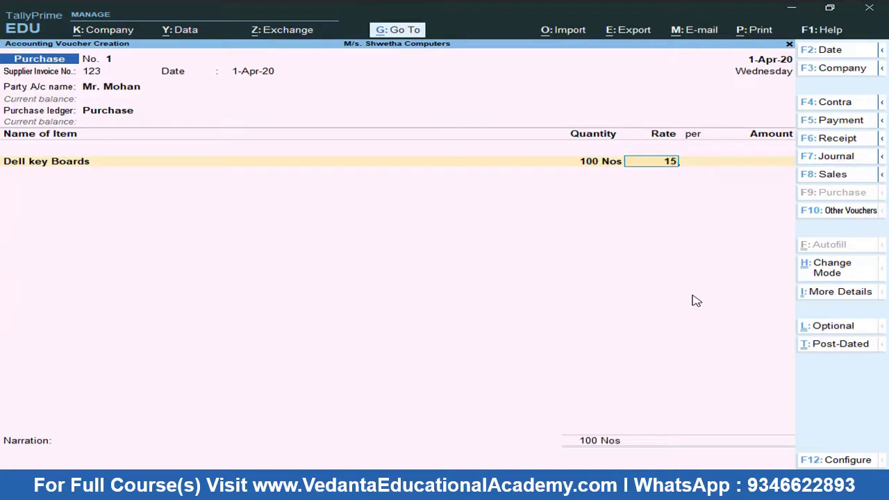
{"action": "key", "text": "Return"}
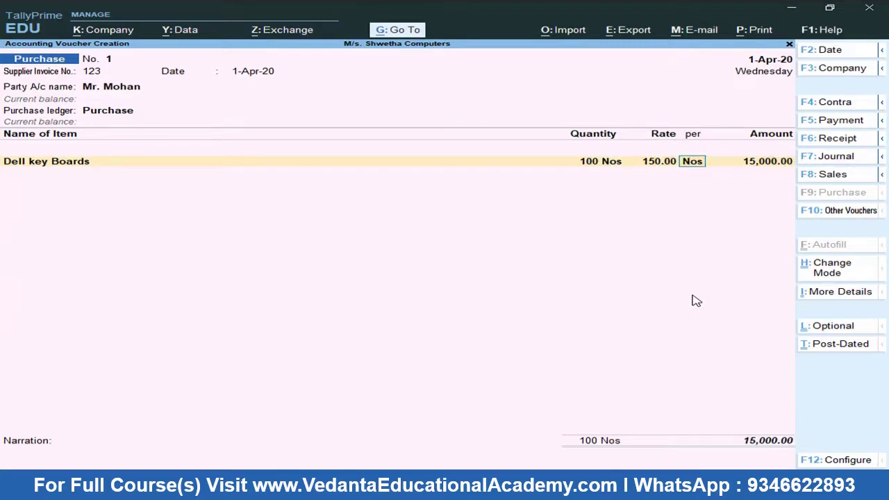
{"action": "key", "text": "ctrl"}
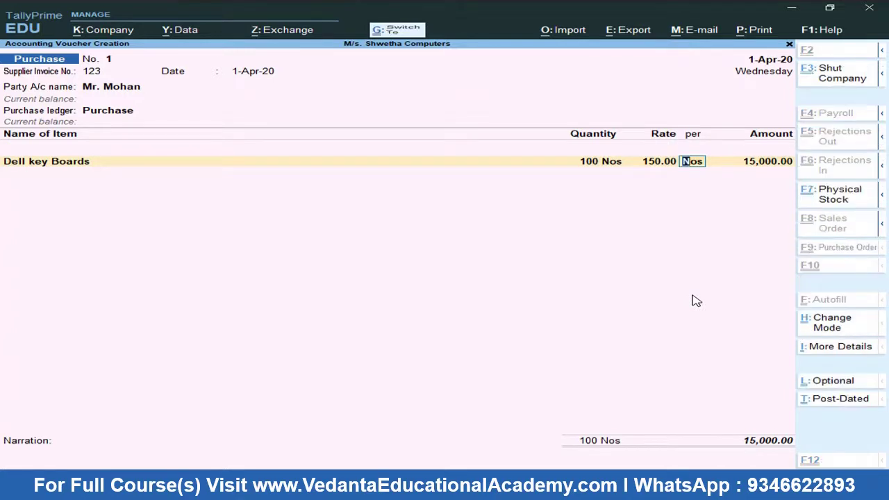
{"action": "key", "text": "ctrl+a"}
Leave voucher entry, open the Balance Sheet and select Current Liabilities to examine the effect of the credit purchase.
{"action": "key", "text": "Escape"}
{"action": "key", "text": "y"}
{"action": "key", "text": "Down"}
{"action": "key", "text": "Down"}
{"action": "key", "text": "Down"}
{"action": "key", "text": "Down"}
{"action": "left_click", "coordinate": [696, 301]}
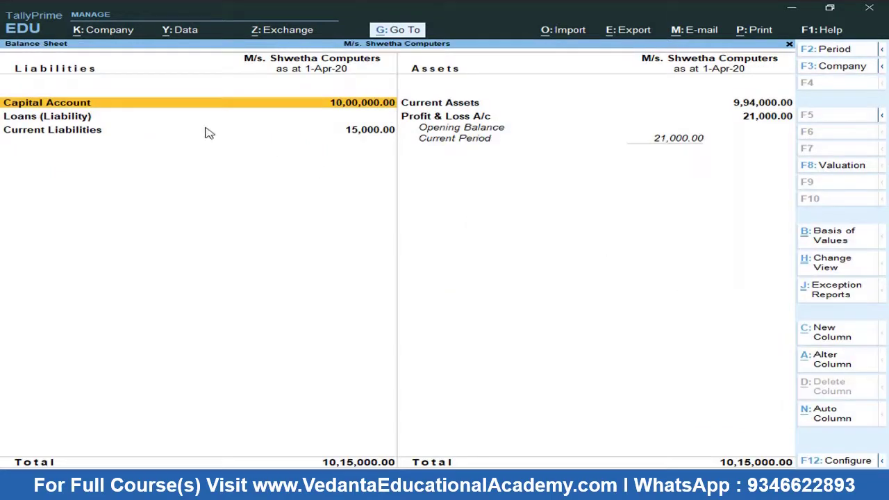
{"action": "left_click", "coordinate": [80, 134]}
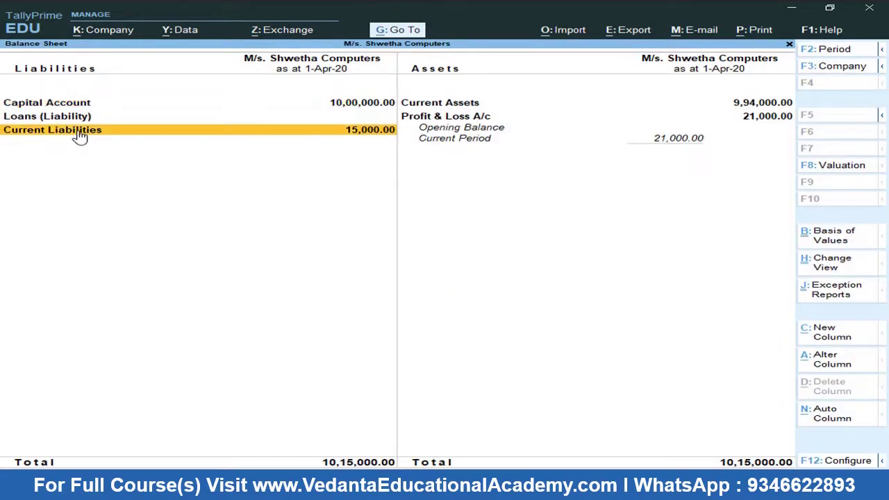
Show the Balance Sheet in detailed format and open the Sundry Creditors group to examine the supplier's balance.
{"action": "left_click", "coordinate": [80, 133]}
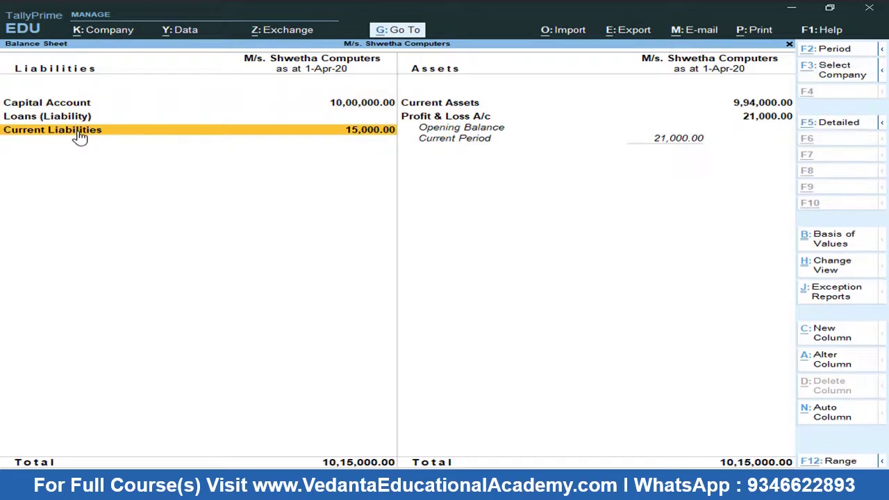
{"action": "key", "text": "alt+F5"}
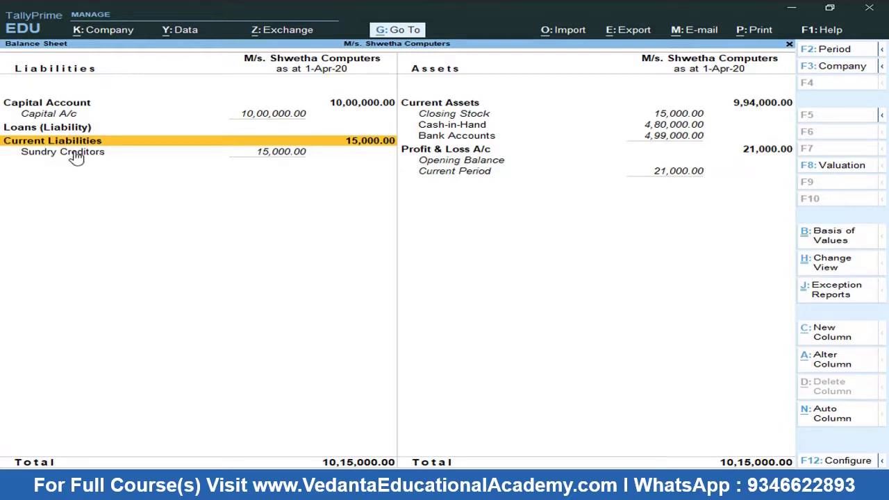
{"action": "double_click", "coordinate": [267, 152]}
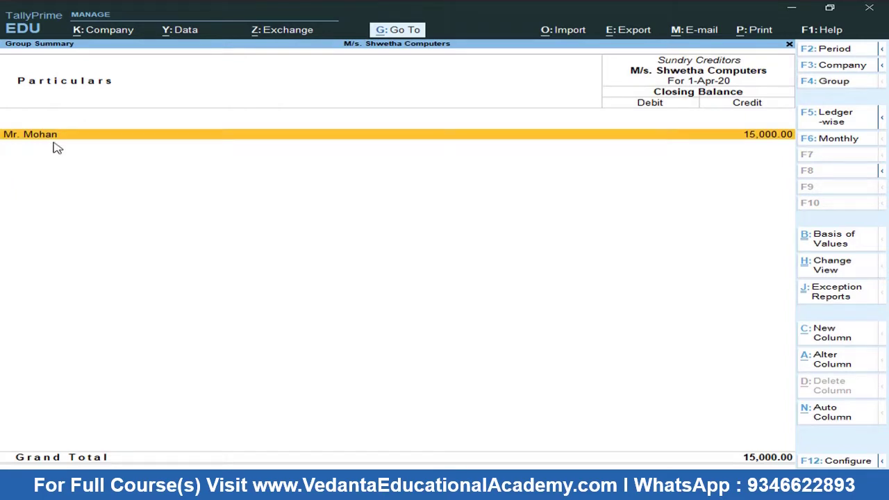
{"action": "key", "text": "Escape"}
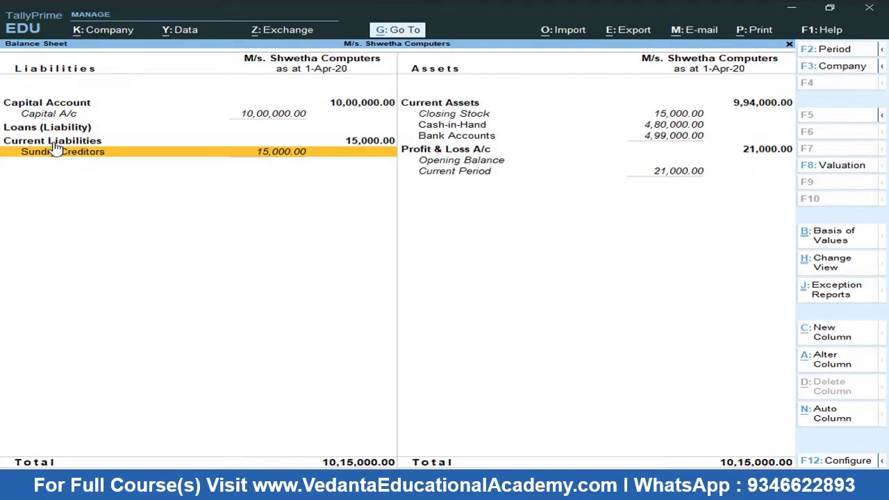
Open the Profit & Loss A/c and examine how the credit purchase appears under Purchase Accounts.
{"action": "key", "text": "Escape"}
{"action": "key", "text": "Down"}
{"action": "key", "text": "Return"}
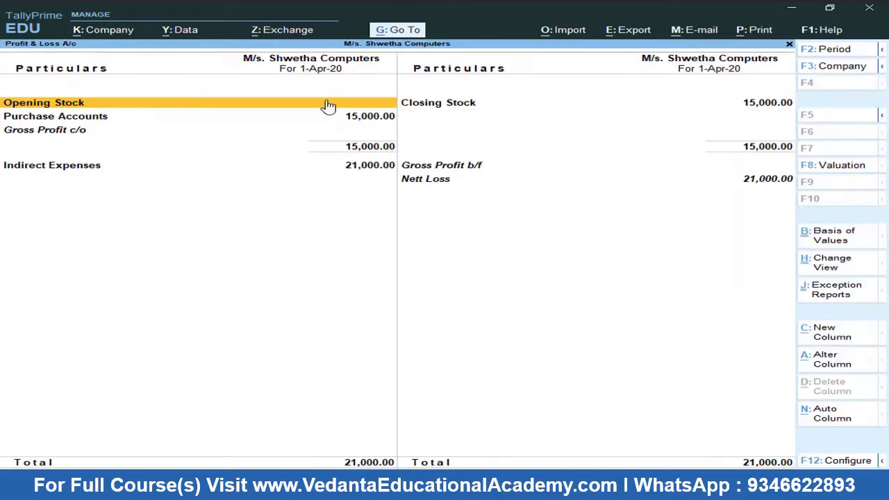
{"action": "left_click", "coordinate": [115, 119]}
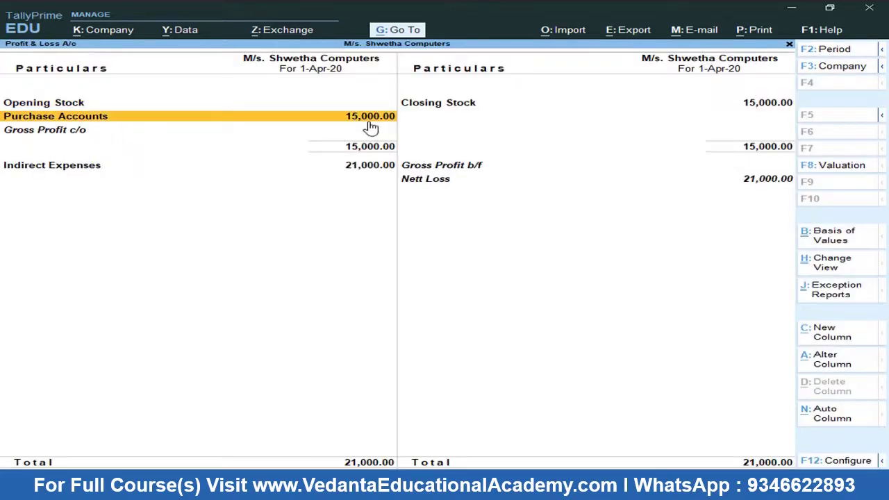
{"action": "key", "text": "Escape"}
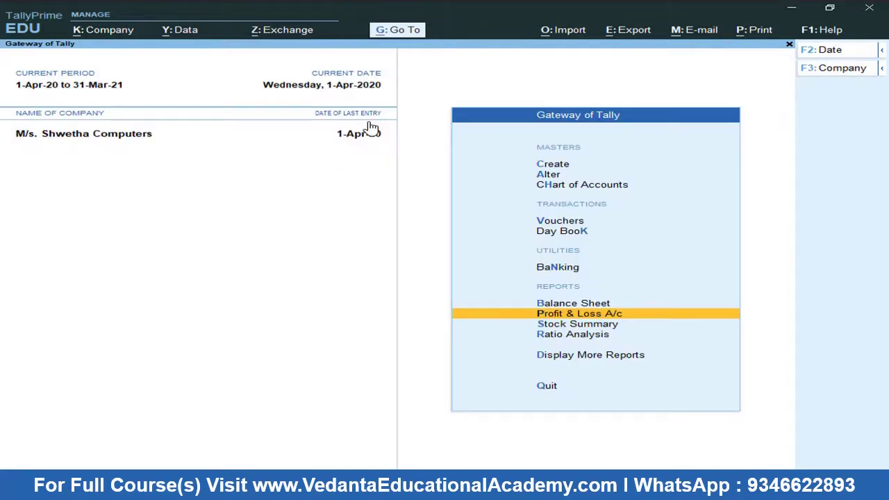
Switch to the Word illustration and highlight the cash purchase of 10 Dell Key Boards at 140.
{"action": "key", "text": "alt+Tab"}
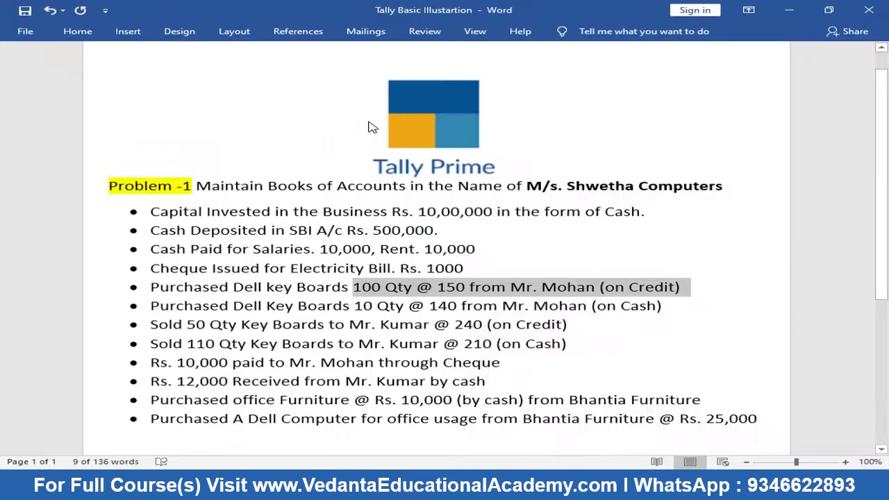
{"action": "left_click_drag", "start_coordinate": [158, 305], "coordinate": [658, 311]}
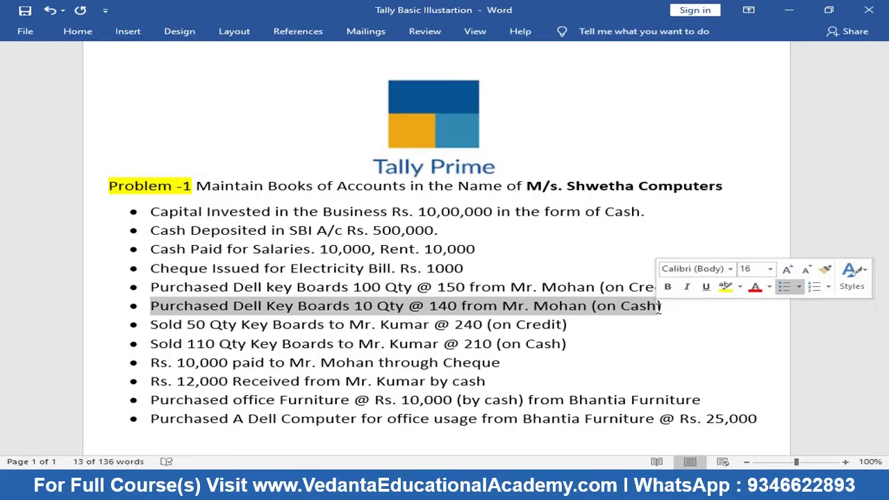
{"action": "key", "text": "alt+Tab"}
Open the Balance Sheet in TallyPrime in detailed format and compare Sundry Creditors with Cash-in-Hand for the effect of a cash purchase.
{"action": "left_click", "coordinate": [657, 304]}
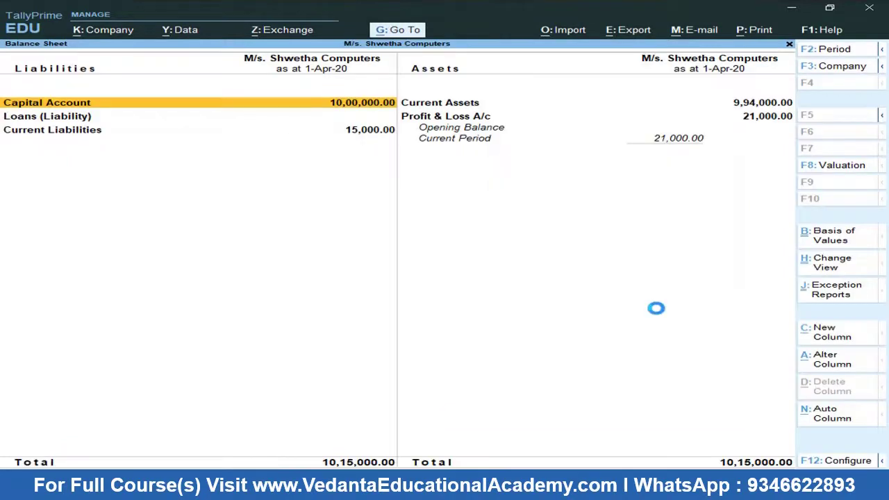
{"action": "key", "text": "Down"}
{"action": "key", "text": "Down"}
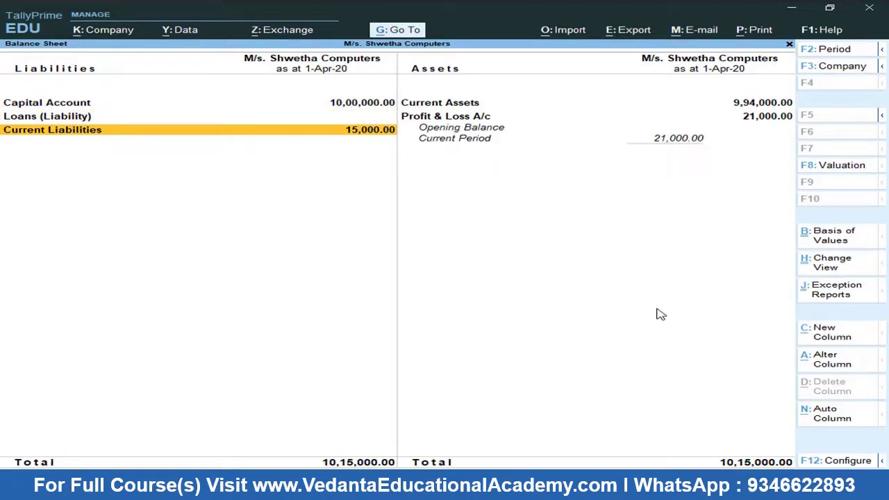
{"action": "key", "text": "Right"}
{"action": "key", "text": "Up"}
{"action": "key", "text": "alt+F5"}
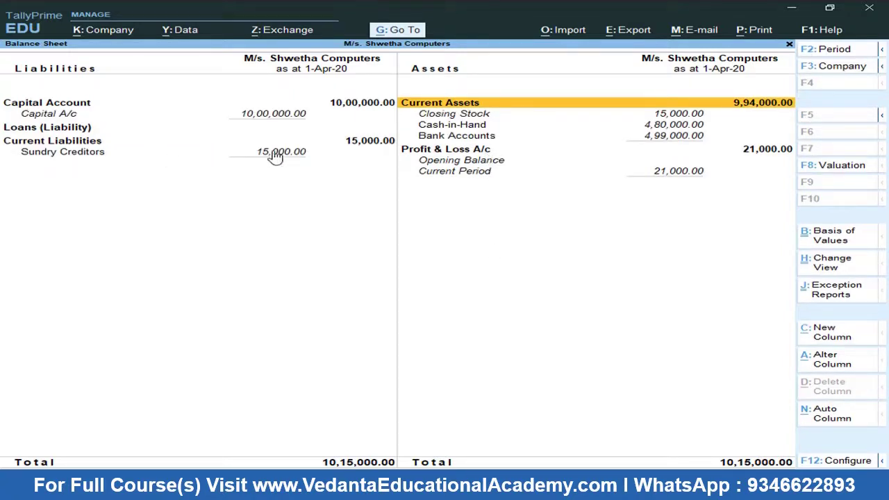
{"action": "left_click", "coordinate": [488, 126]}
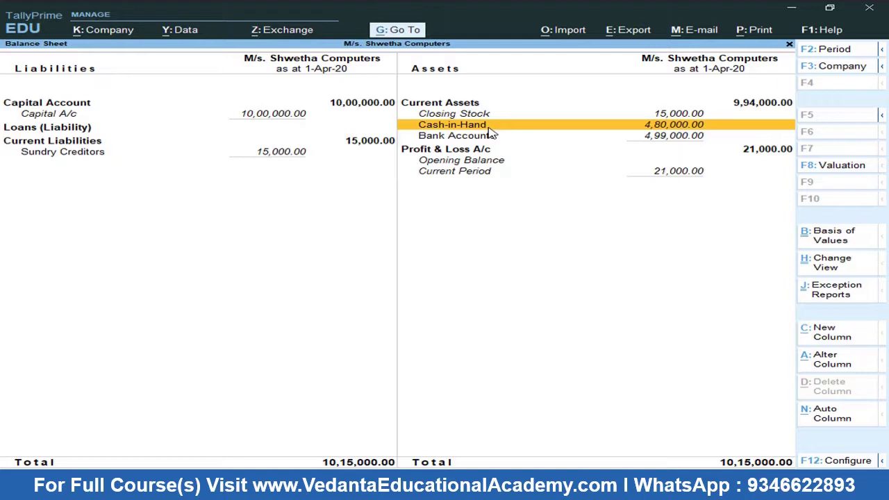
{"action": "key", "text": "Left"}
{"action": "key", "text": "Down"}
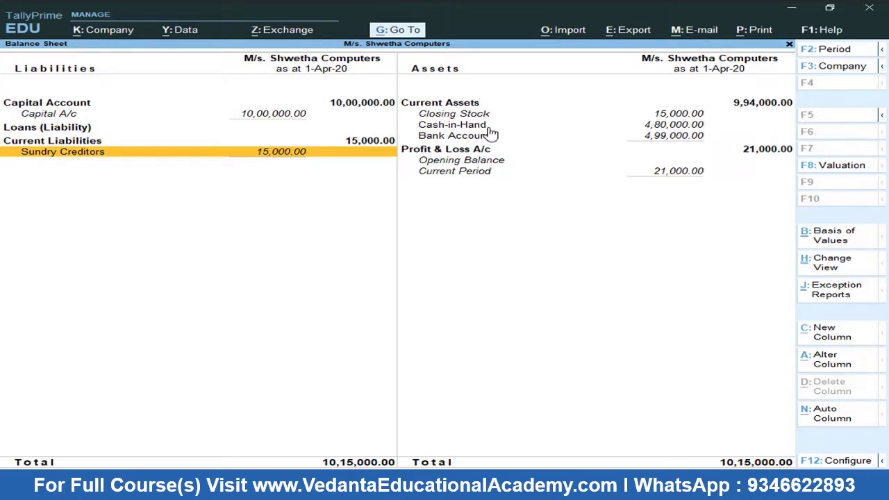
{"action": "key", "text": "Right"}
{"action": "key", "text": "Up"}
{"action": "key", "text": "Up"}
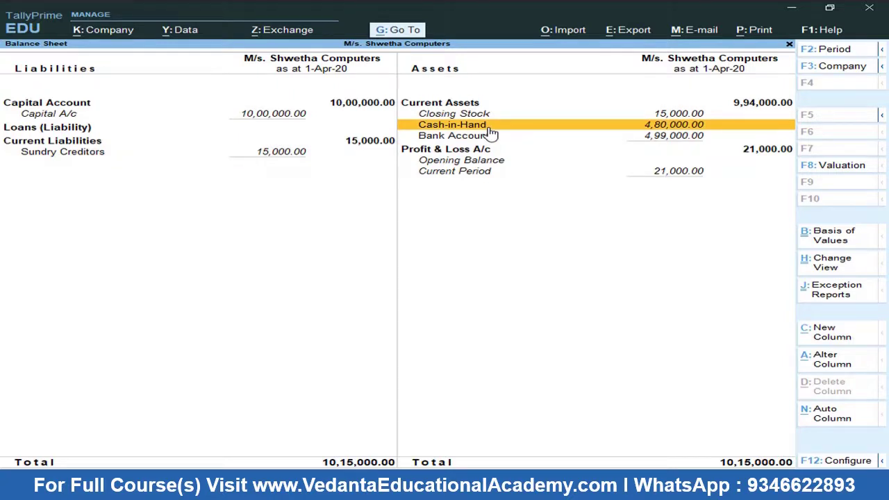
Start a new purchase voucher with supplier invoice number 124 and accept the invoice date 1-Apr-20.
{"action": "key", "text": "Escape"}
{"action": "key", "text": "Up"}
{"action": "key", "text": "Up"}
{"action": "key", "text": "Up"}
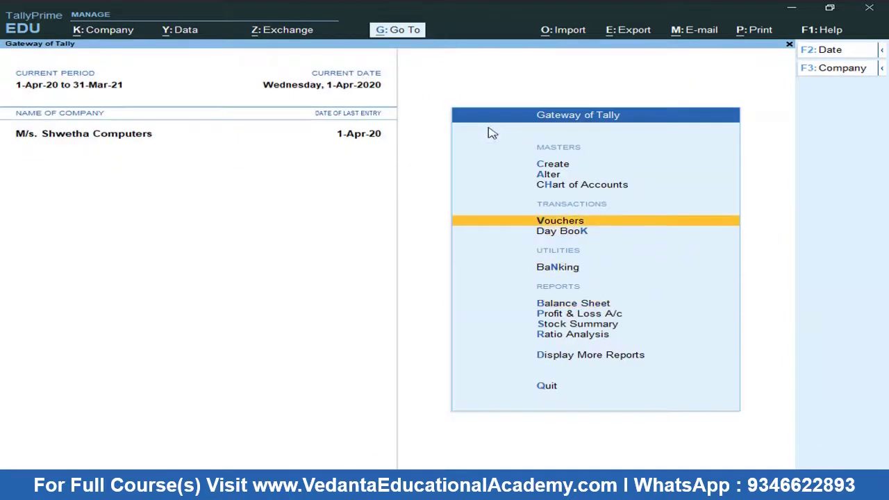
{"action": "key", "text": "Return"}
{"action": "type", "text": "124"}
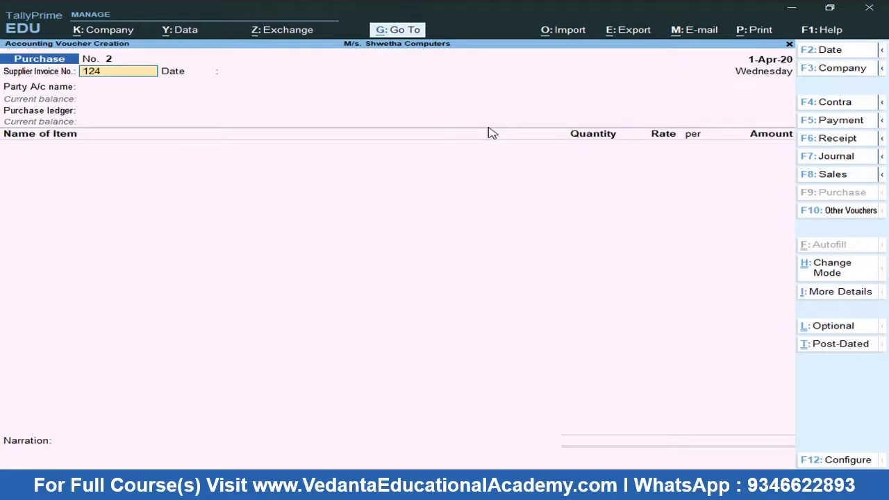
{"action": "key", "text": "Return"}
{"action": "key", "text": "Return"}
Check the supplier and payment mode in the Word illustration, and set the voucher's party account to Cash.
{"action": "key", "text": "alt+Tab"}
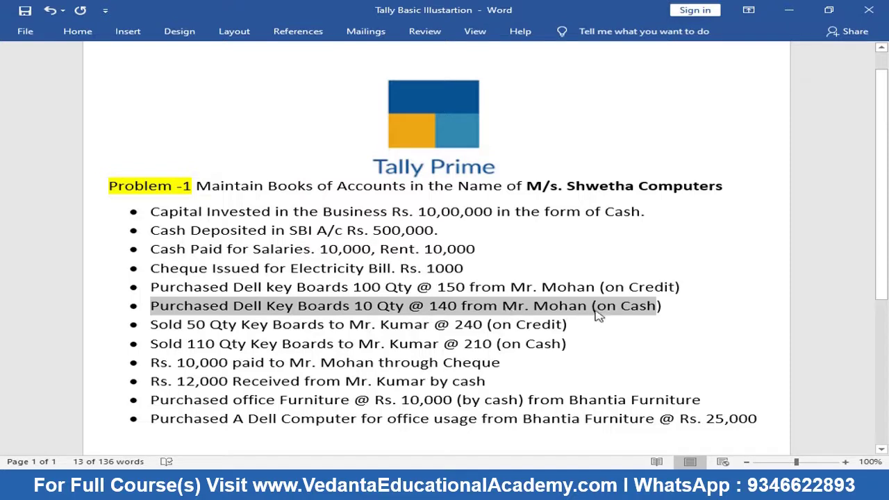
{"action": "left_click", "coordinate": [504, 308]}
{"action": "left_click_drag", "start_coordinate": [503, 307], "coordinate": [587, 308]}
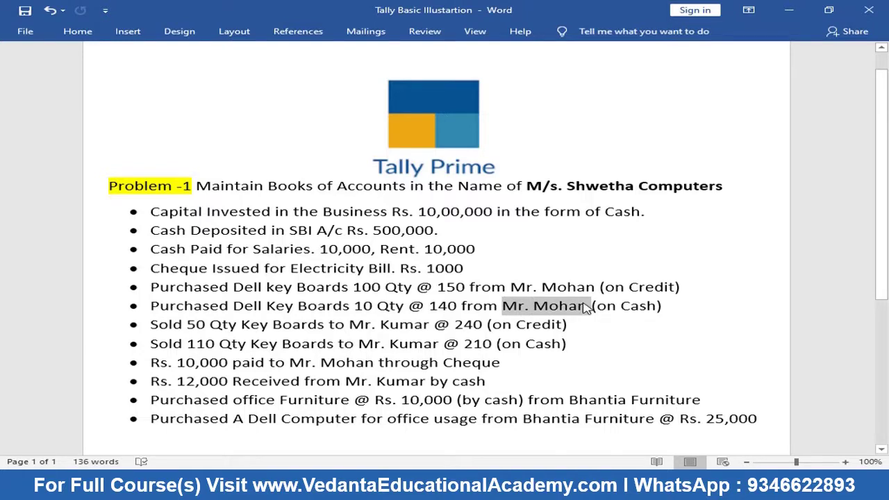
{"action": "left_click_drag", "start_coordinate": [585, 307], "coordinate": [585, 307]}
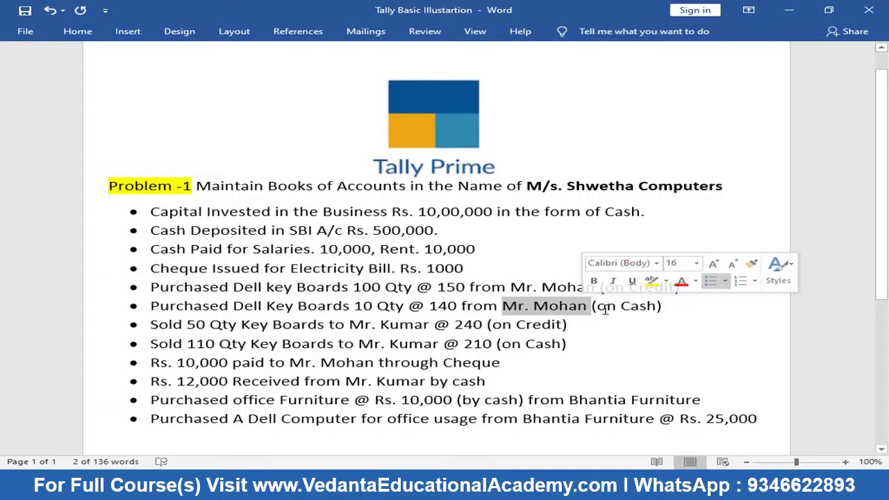
{"action": "key", "text": "alt+Tab"}
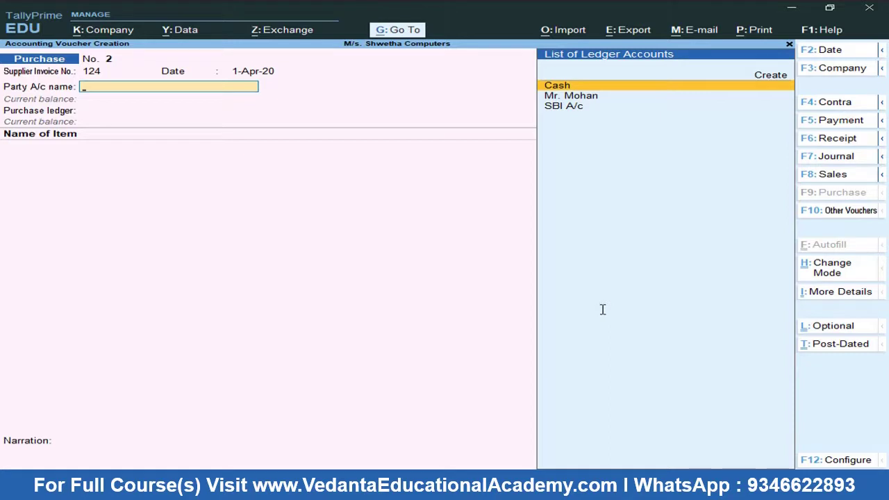
{"action": "key", "text": "Return"}
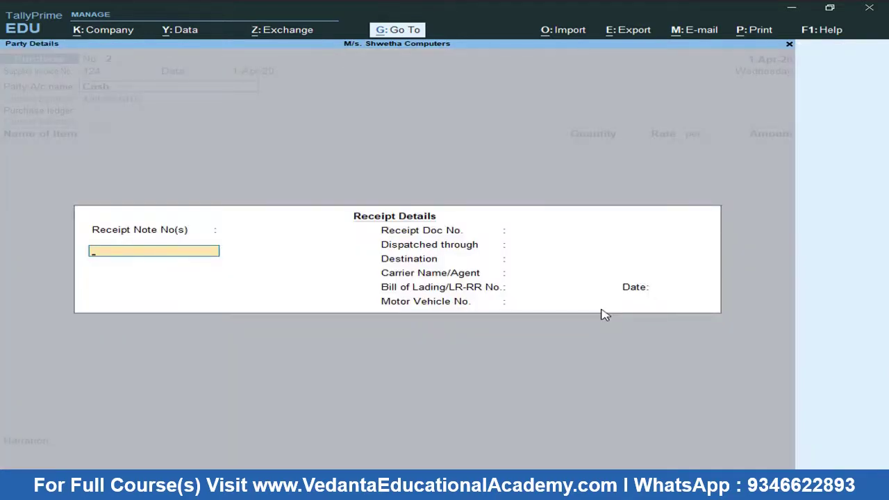
Leave all receipt details of the purchase voucher blank and proceed to the party details.
{"action": "key", "text": "Return"}
{"action": "key", "text": "Return"}
{"action": "key", "text": "Return"}
{"action": "key", "text": "Return"}
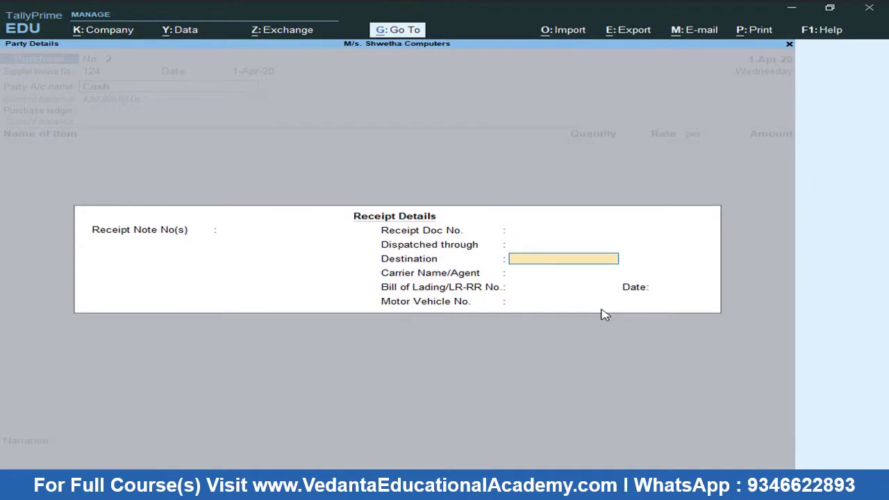
{"action": "key", "text": "Return"}
{"action": "key", "text": "Return"}
{"action": "key", "text": "Return"}
{"action": "key", "text": "Return"}
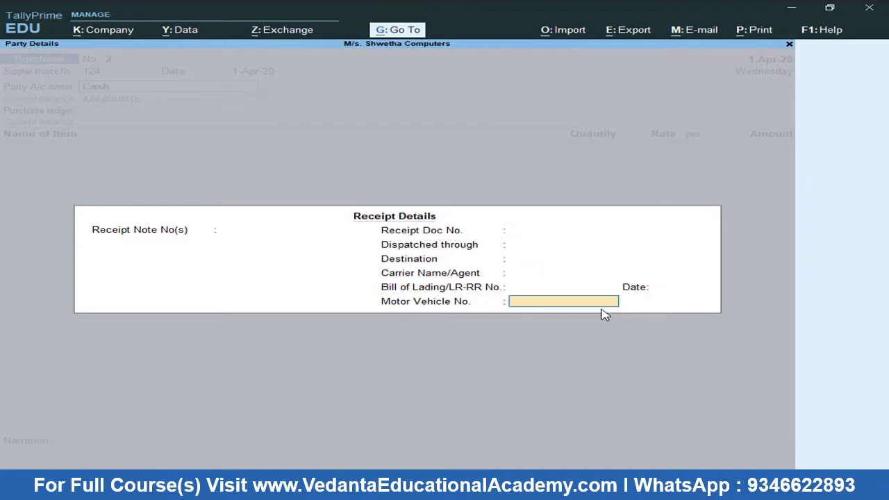
{"action": "key", "text": "BackSpace"}
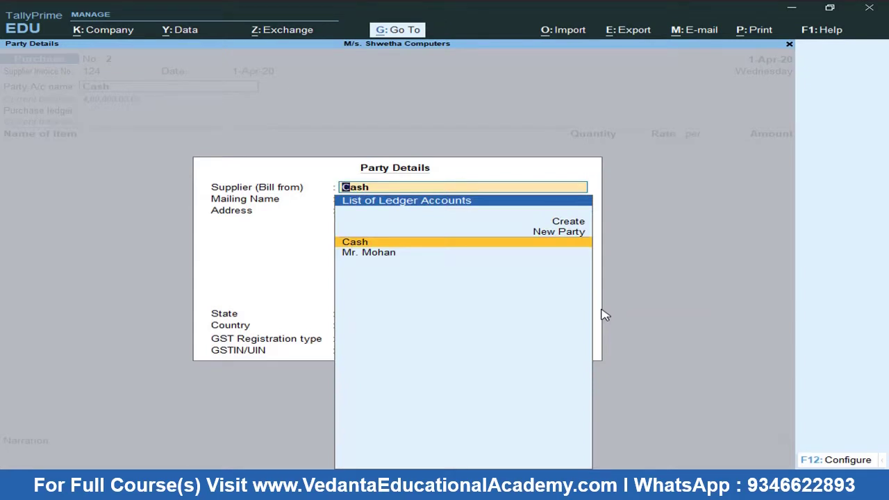
Set the supplier to the party named in the illustration, keeping Telangana, India and Regular registration with a blank GSTIN, and accept the details.
{"action": "key", "text": "Down"}
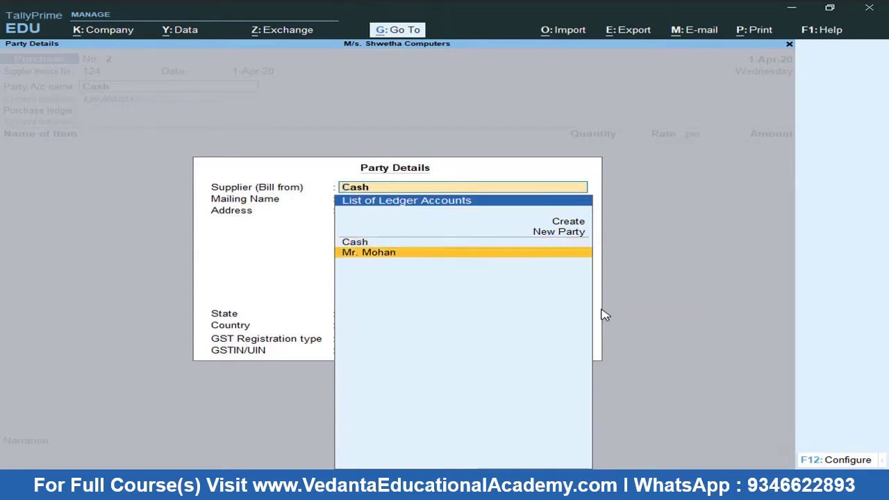
{"action": "key", "text": "Return"}
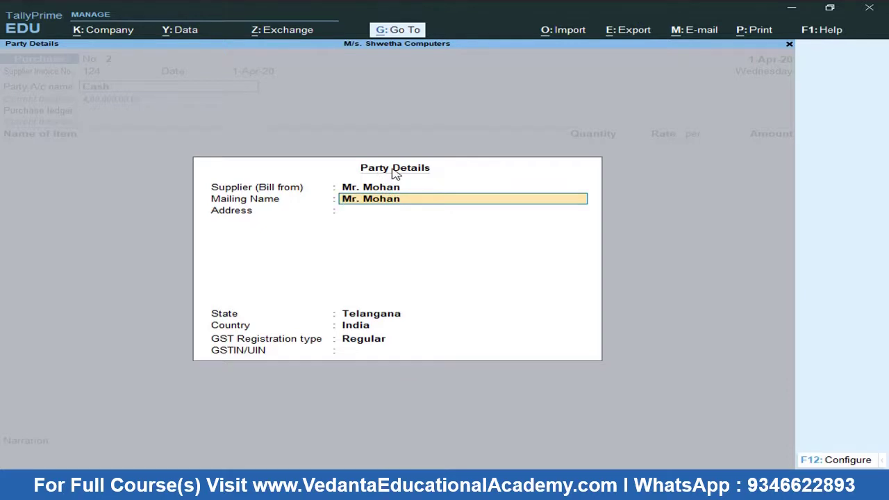
{"action": "key", "text": "Return"}
{"action": "key", "text": "Return"}
{"action": "key", "text": "Return"}
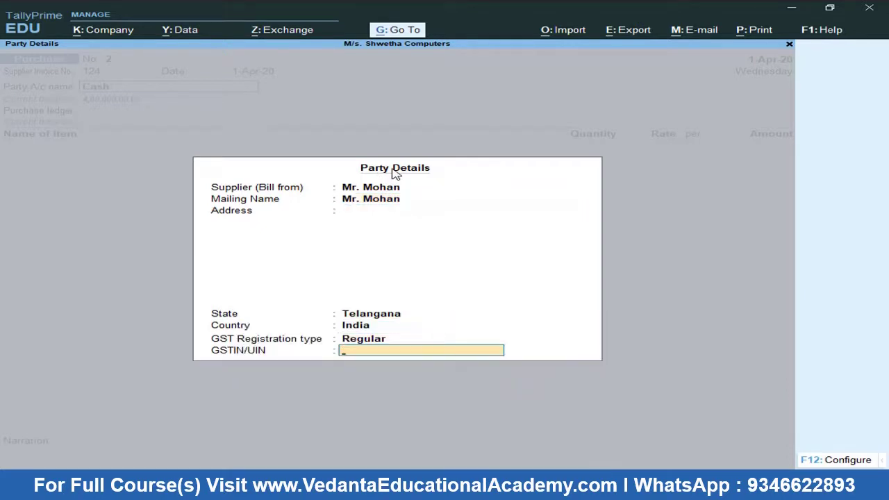
{"action": "key", "text": "Return"}
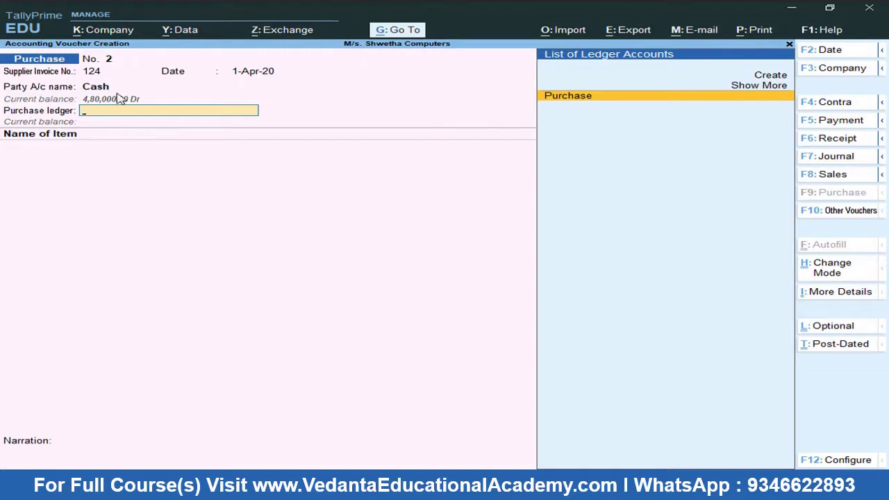
Assign the Purchase ledger to the voucher and add the item Dell key Boards with a quantity of 10 Nos.
{"action": "key", "text": "Return"}
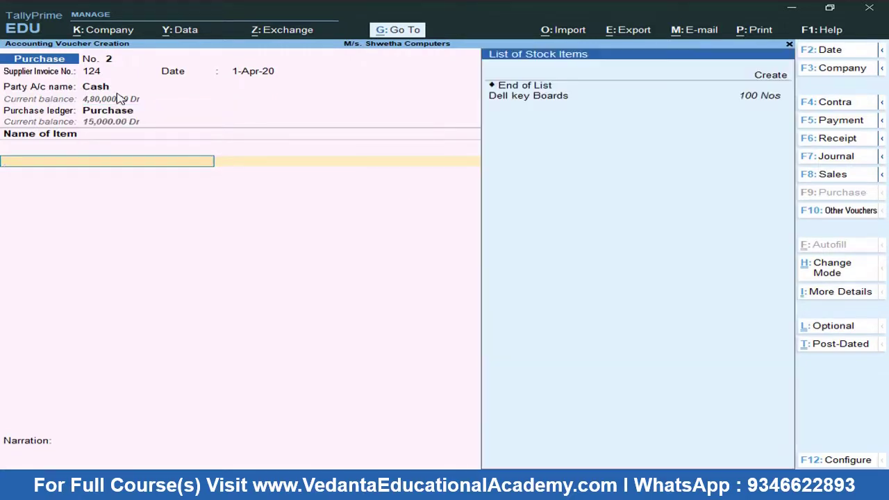
{"action": "key", "text": "Down"}
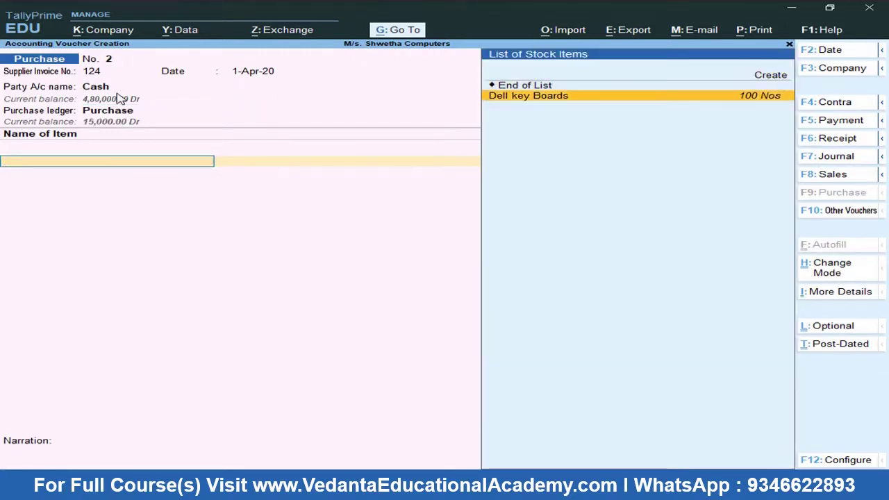
{"action": "left_click", "coordinate": [763, 102]}
{"action": "type", "text": "10"}
{"action": "key", "text": "Return"}
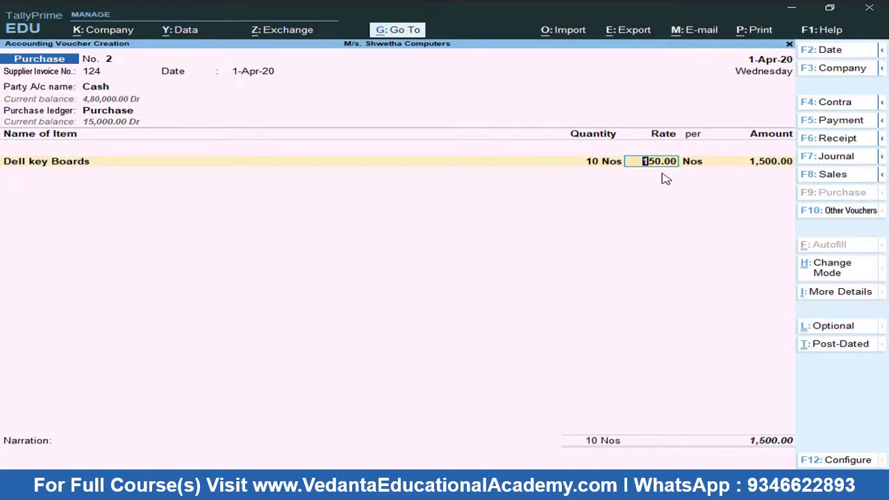
Check the cash purchase rate in the Word illustration and set the rate of Dell key Boards to 140.
{"action": "key", "text": "alt+Tab"}
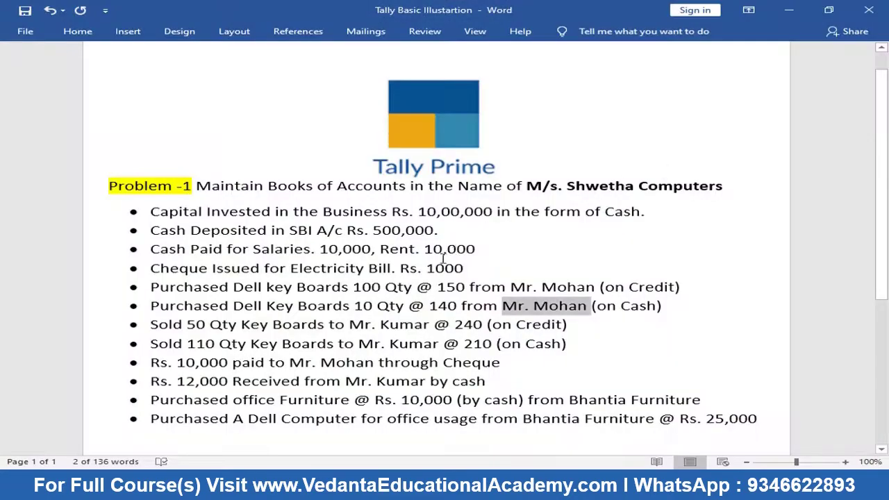
{"action": "double_click", "coordinate": [432, 307]}
{"action": "key", "text": "alt+Tab"}
{"action": "type", "text": "1"}
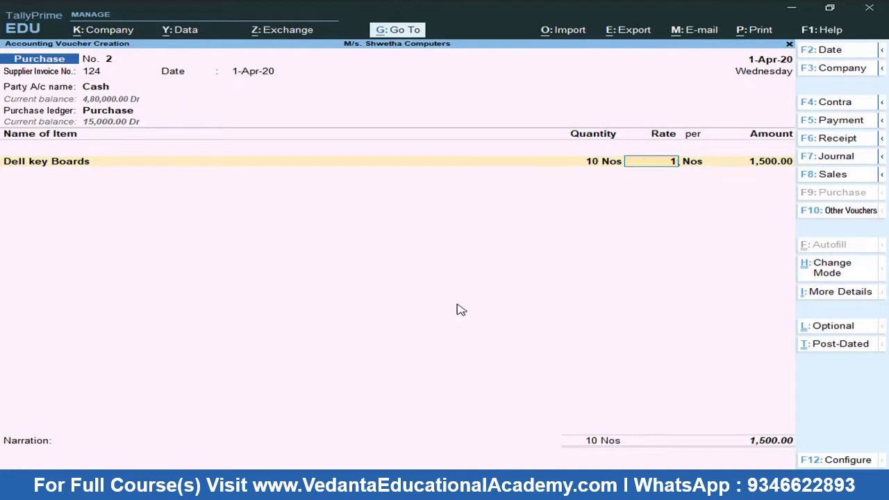
{"action": "type", "text": "40"}
{"action": "key", "text": "Return"}
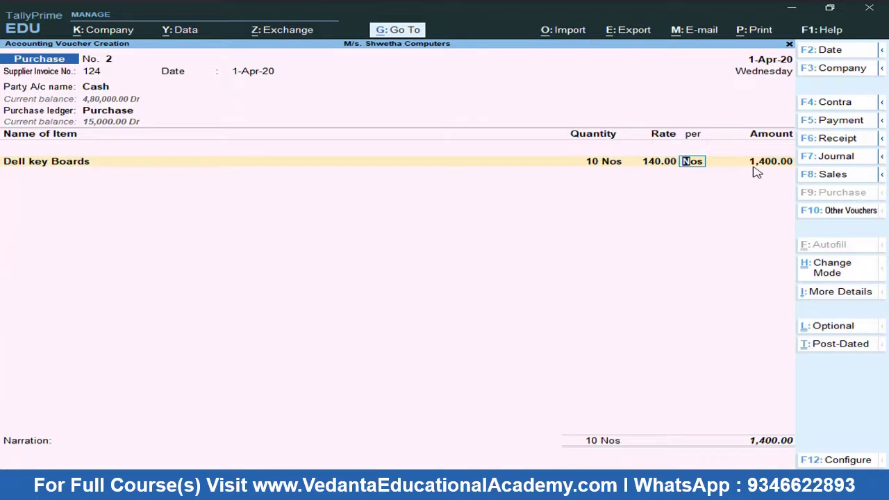
Save the cash purchase voucher for Dell key Boards and return to the Gateway of Tally.
{"action": "key", "text": "ctrl"}
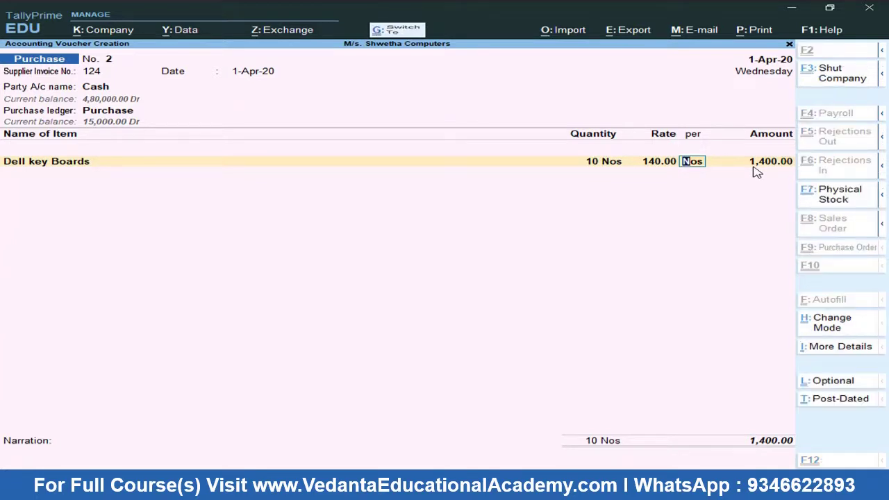
{"action": "key", "text": "ctrl+a"}
{"action": "key", "text": "Escape"}
{"action": "key", "text": "Return"}
Review the Balance Sheet in detailed form, examining the Cash-in-Hand line under Current Assets, and close the report.
{"action": "key", "text": "Down"}
{"action": "key", "text": "Down"}
{"action": "key", "text": "Down"}
{"action": "key", "text": "Down"}
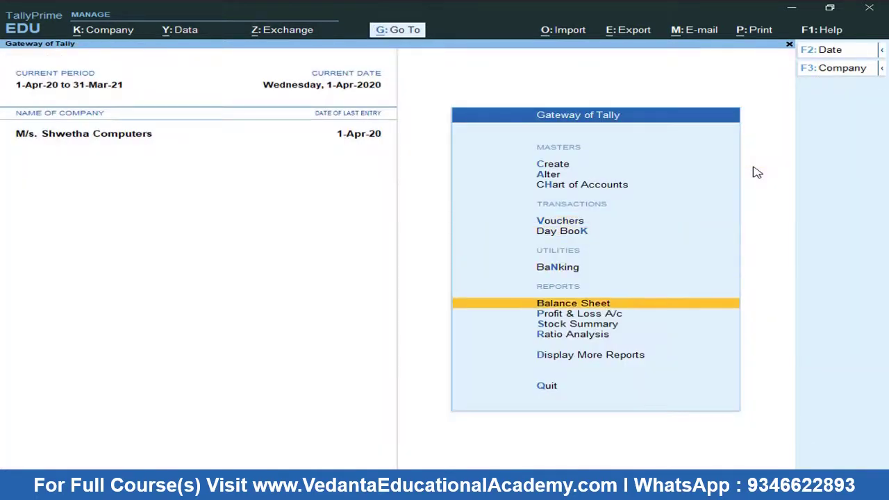
{"action": "key", "text": "Up"}
{"action": "key", "text": "Return"}
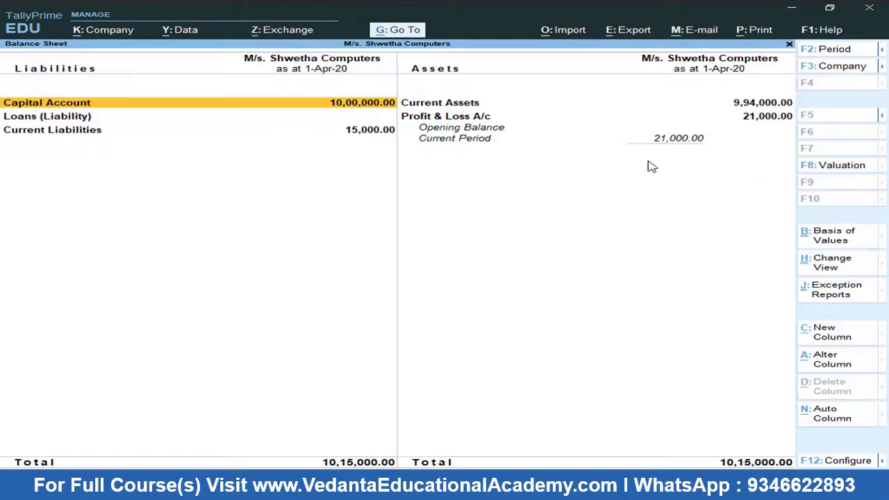
{"action": "key", "text": "alt+F5"}
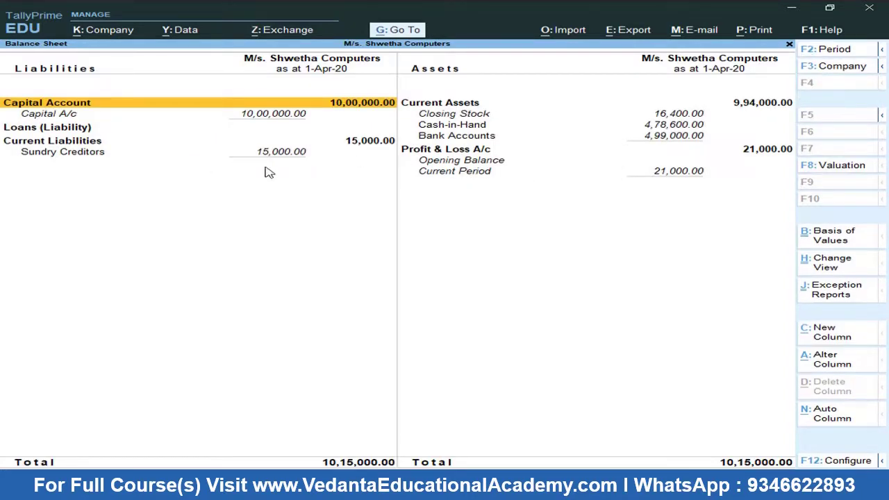
{"action": "key", "text": "Right"}
{"action": "key", "text": "Down"}
{"action": "key", "text": "Down"}
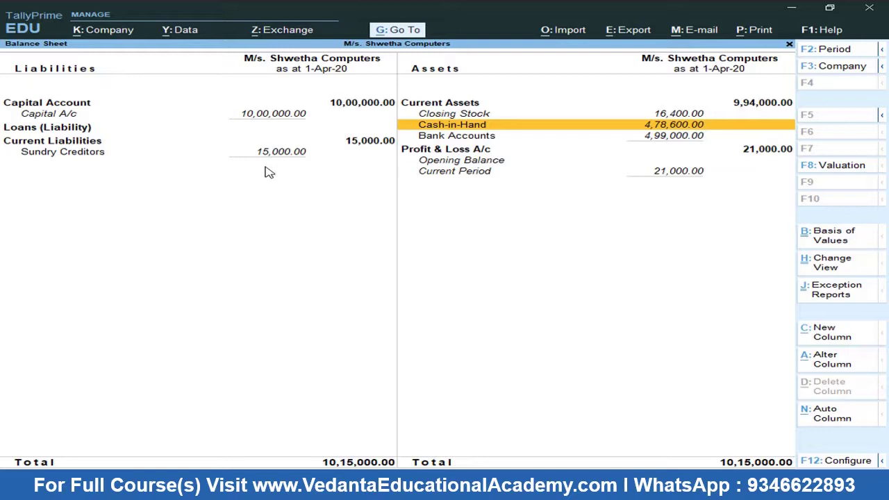
{"action": "key", "text": "Escape"}
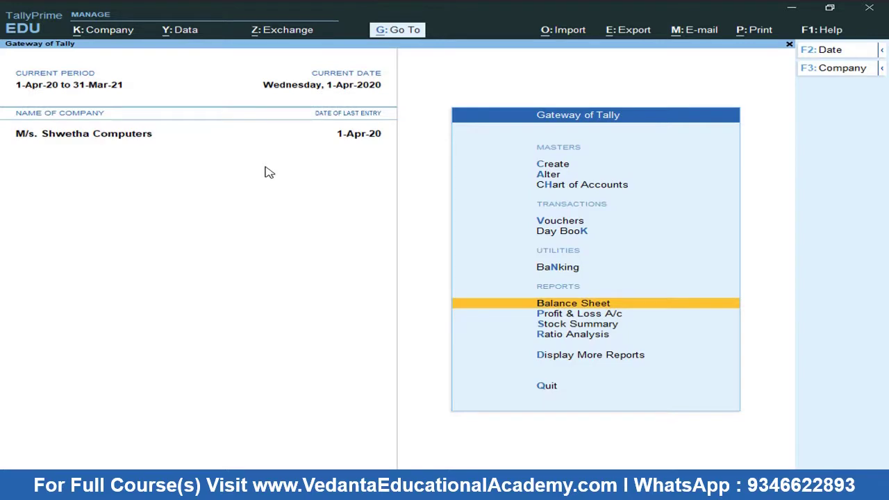
Switch to the Word illustration, highlight the credit sale line for 50 Qty Key Boards, and return to TallyPrime.
{"action": "key", "text": "alt+Tab"}
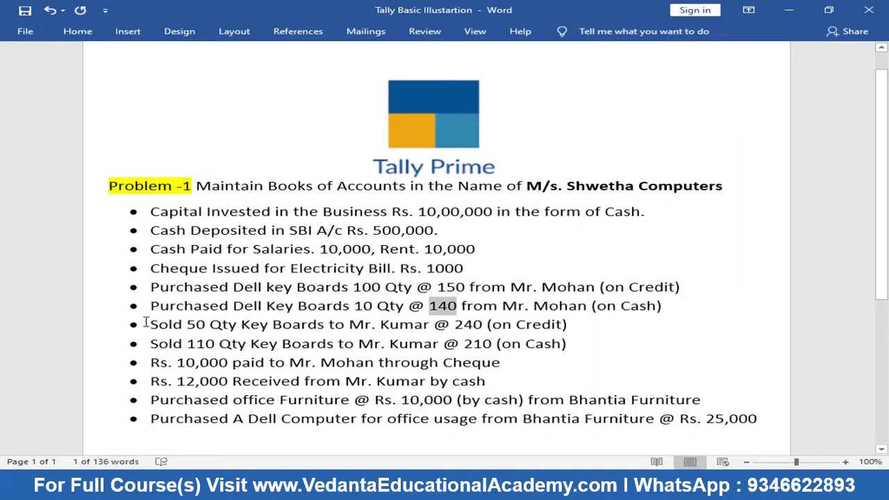
{"action": "left_click_drag", "start_coordinate": [150, 324], "coordinate": [581, 330]}
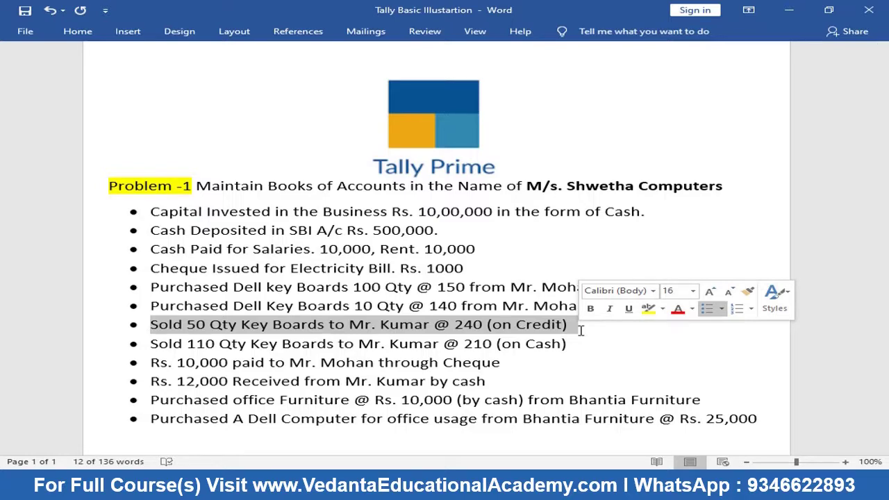
{"action": "key", "text": "alt+Tab"}
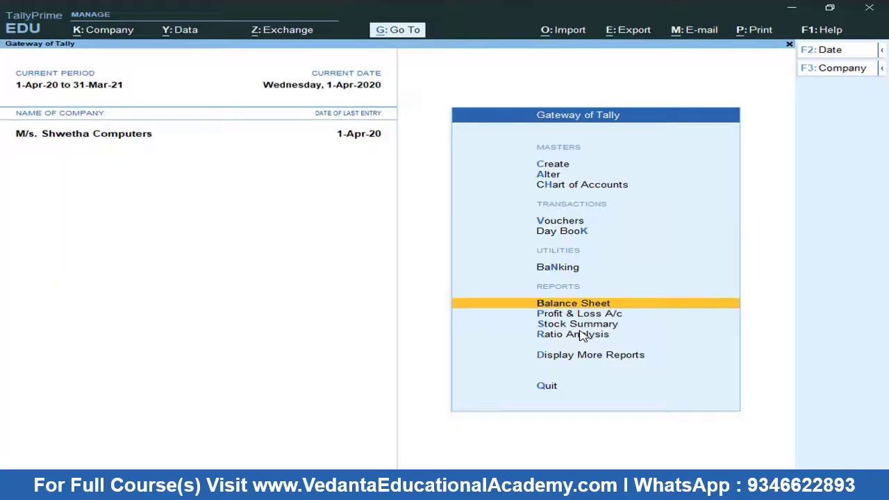
Start a new Sales voucher from the voucher entry screen.
{"action": "key", "text": "Up"}
{"action": "key", "text": "Up"}
{"action": "key", "text": "Up"}
{"action": "key", "text": "Up"}
{"action": "key", "text": "Down"}
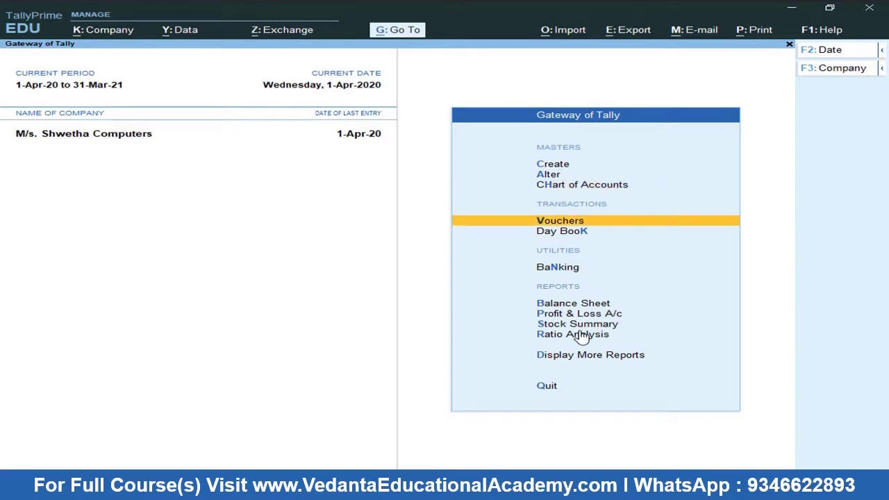
{"action": "key", "text": "Down"}
{"action": "key", "text": "Up"}
{"action": "key", "text": "Return"}
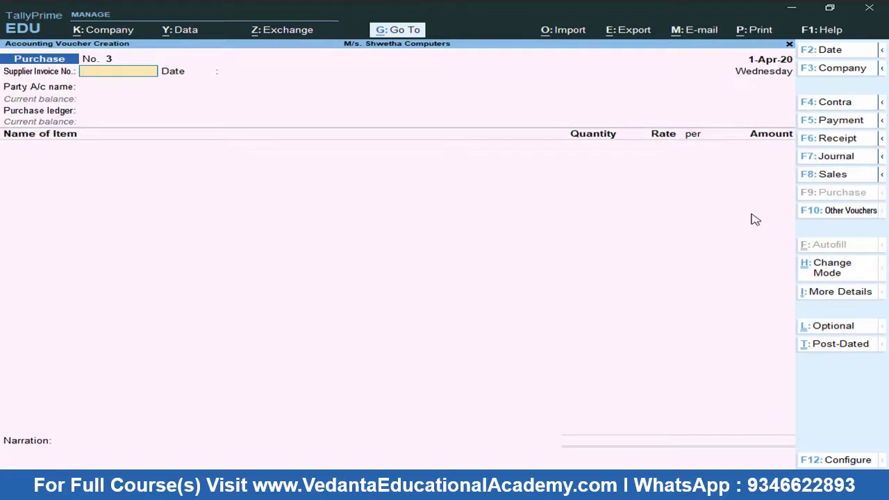
{"action": "left_click", "coordinate": [828, 179]}
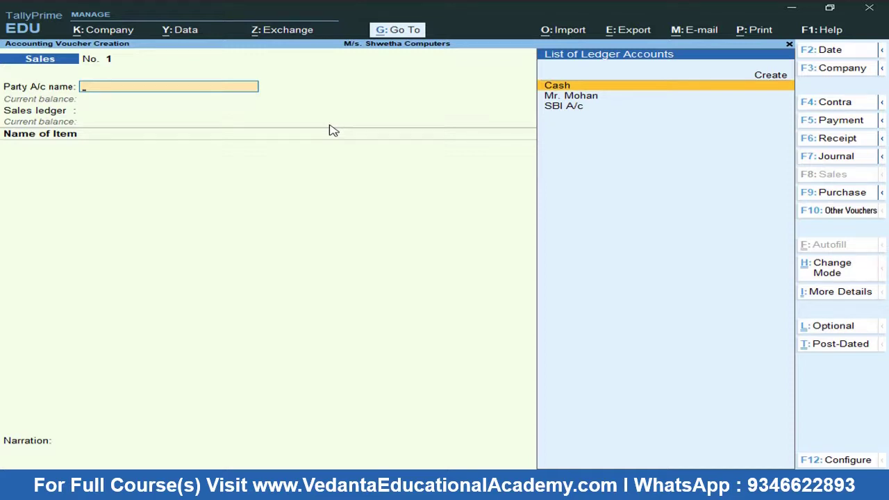
Create the customer's ledger under Sundry Debtors as the voucher party, and accept the dispatch and party details unchanged.
{"action": "key", "text": "Return"}
{"action": "key", "text": "Escape"}
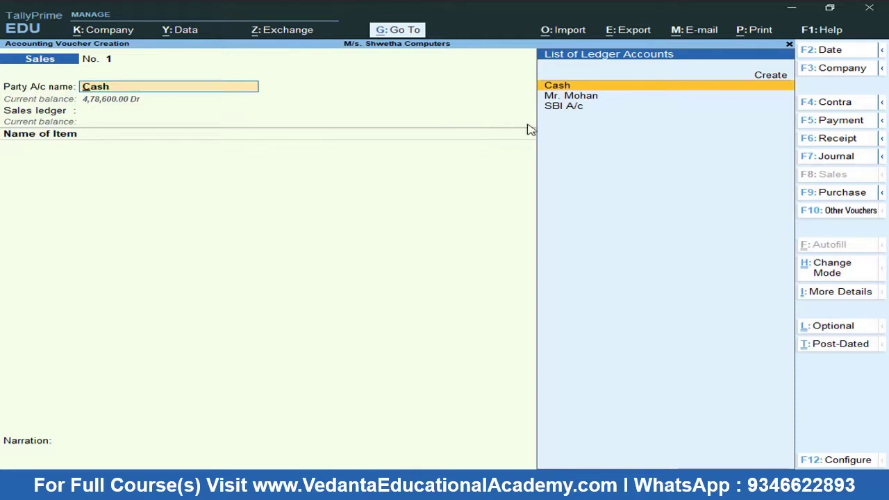
{"action": "key", "text": "alt+c"}
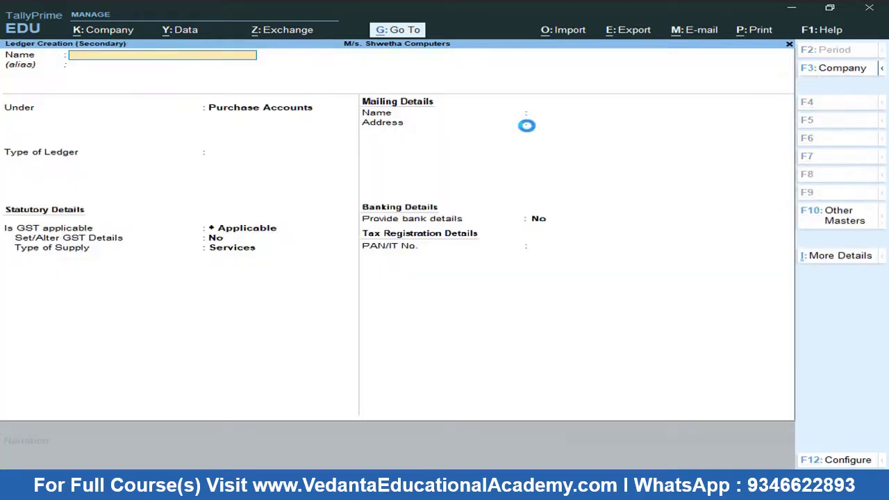
{"action": "type", "text": "Mr. Kumar"}
{"action": "key", "text": "Return"}
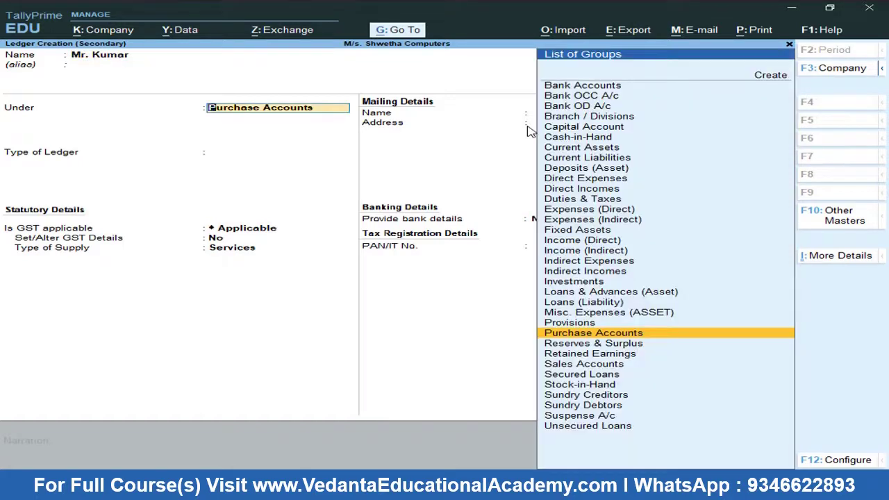
{"action": "type", "text": "Sun"}
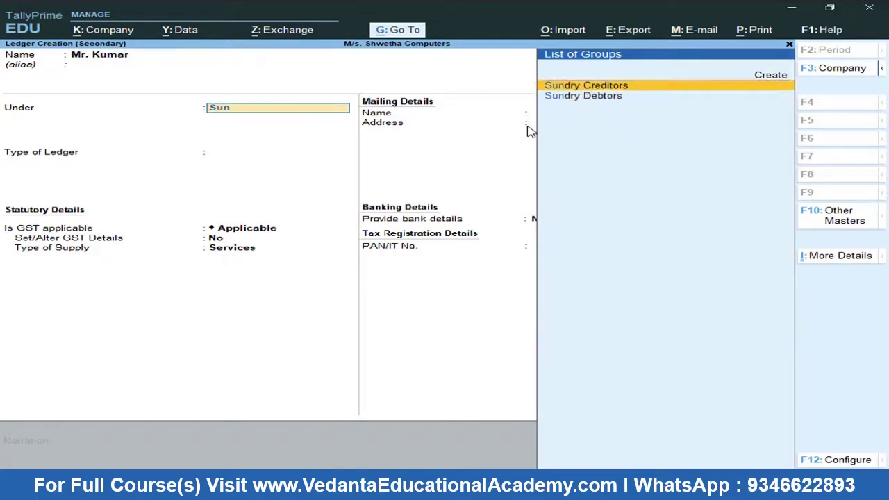
{"action": "key", "text": "Down"}
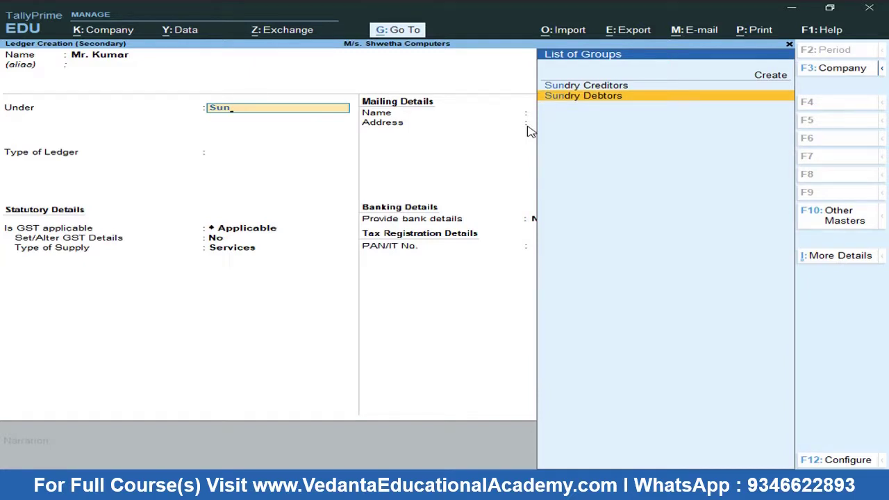
{"action": "key", "text": "Return"}
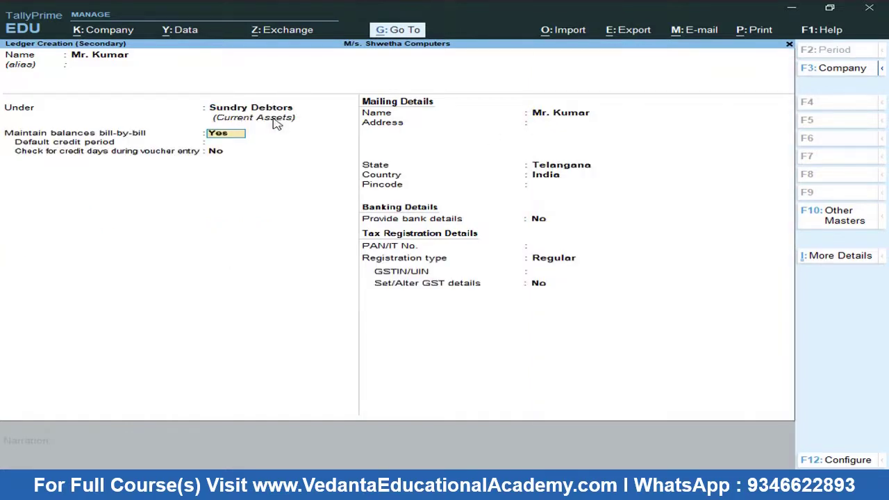
{"action": "key", "text": "ctrl"}
{"action": "key", "text": "ctrl+a"}
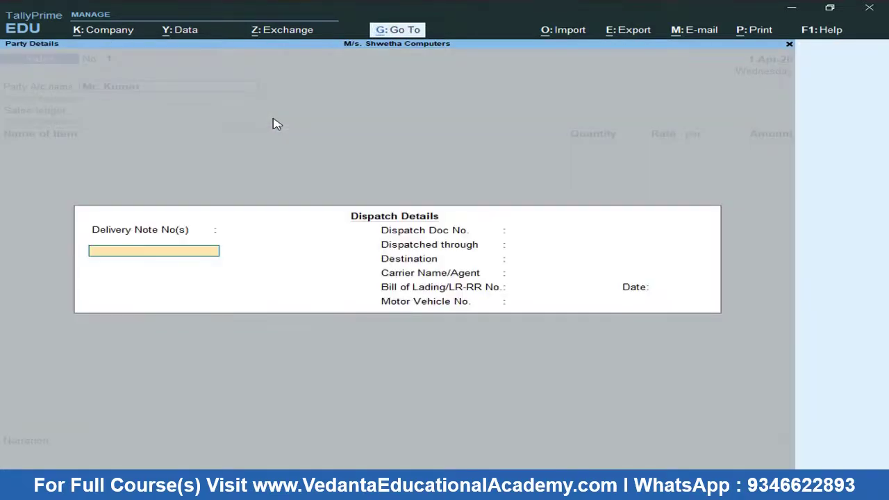
{"action": "key", "text": "ctrl+a"}
{"action": "key", "text": "ctrl+a"}
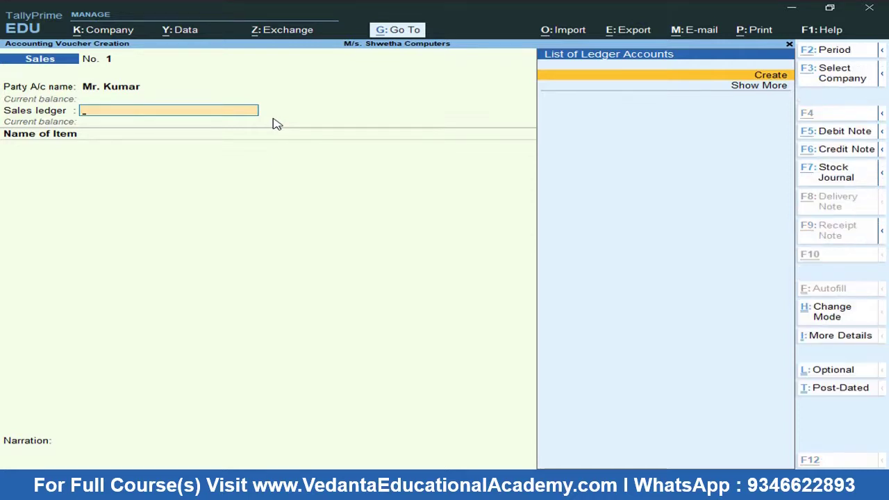
Create a ledger named Sales under Sales Accounts and assign it as the voucher's sales ledger.
{"action": "key", "text": "alt+c"}
{"action": "type", "text": "Sales"}
{"action": "key", "text": "Return"}
{"action": "key", "text": "Return"}
{"action": "type", "text": "Sales"}
{"action": "key", "text": "Return"}
{"action": "key", "text": "Return"}
{"action": "key", "text": "Return"}
{"action": "key", "text": "ctrl+a"}
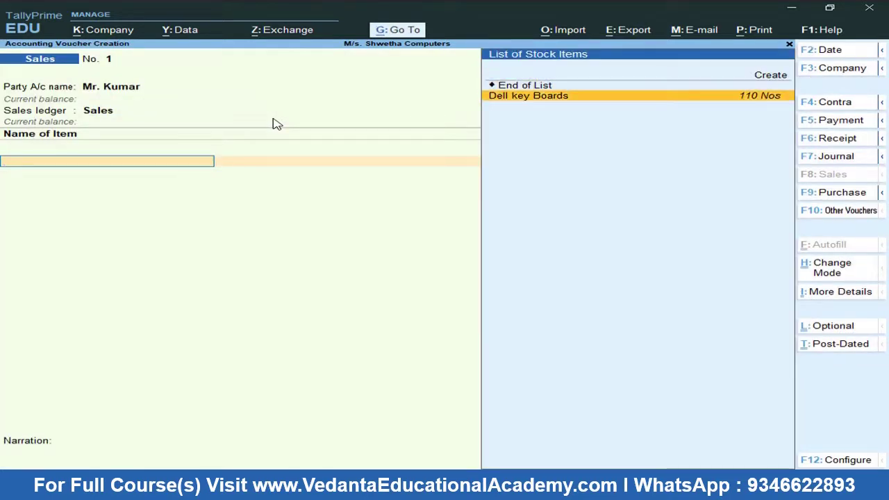
Check the credit sale in the Word illustration and add the item Dell key Boards with a quantity of 50 Nos.
{"action": "key", "text": "alt+Tab"}
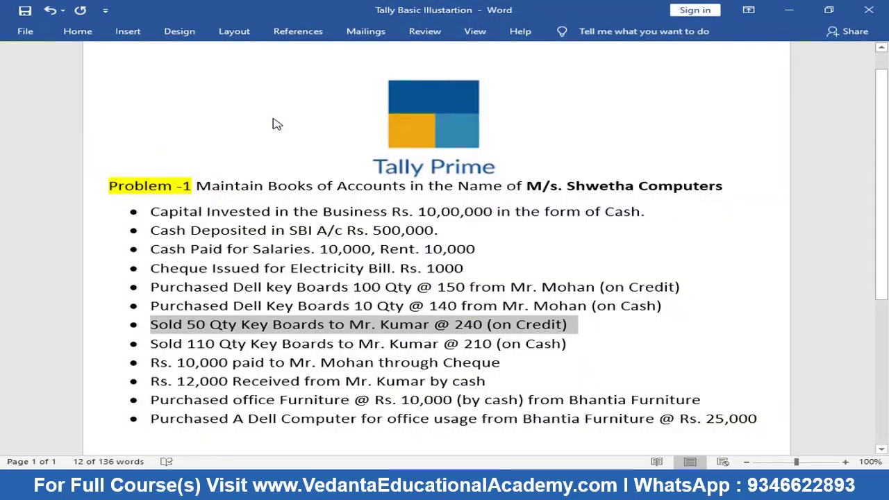
{"action": "key", "text": "alt+Tab"}
{"action": "key", "text": "Return"}
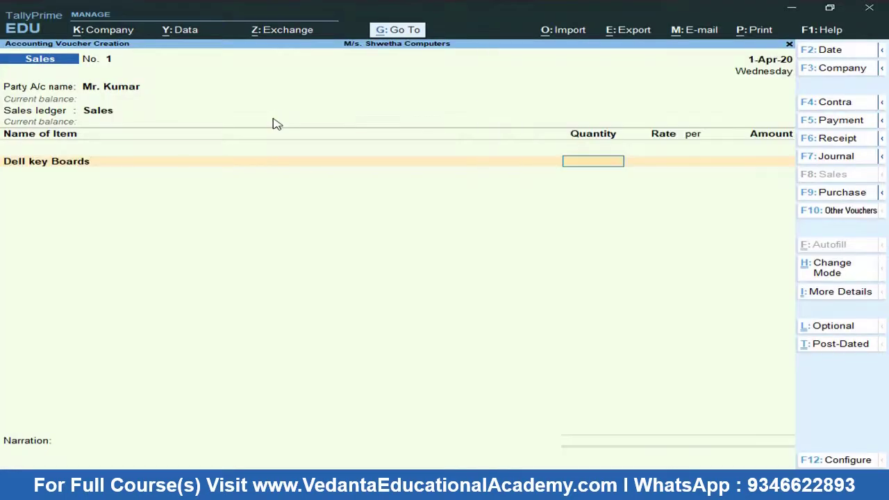
{"action": "key", "text": "BackSpace"}
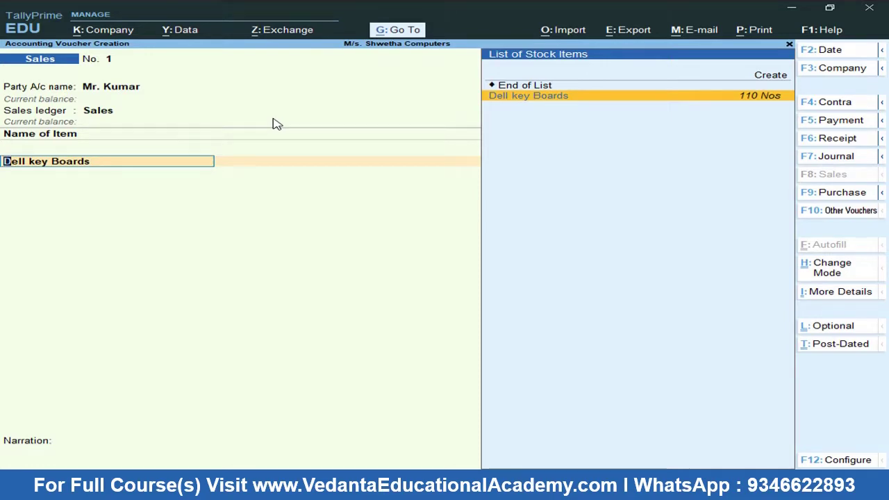
{"action": "key", "text": "Return"}
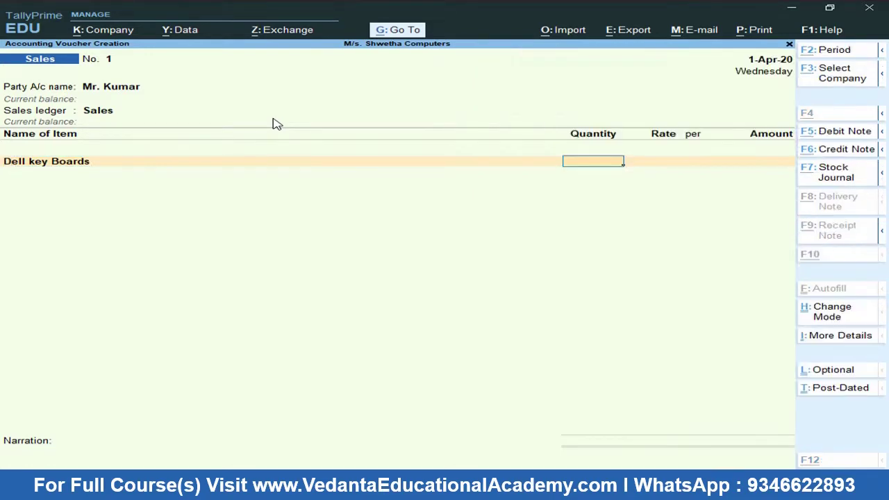
{"action": "key", "text": "alt+Tab"}
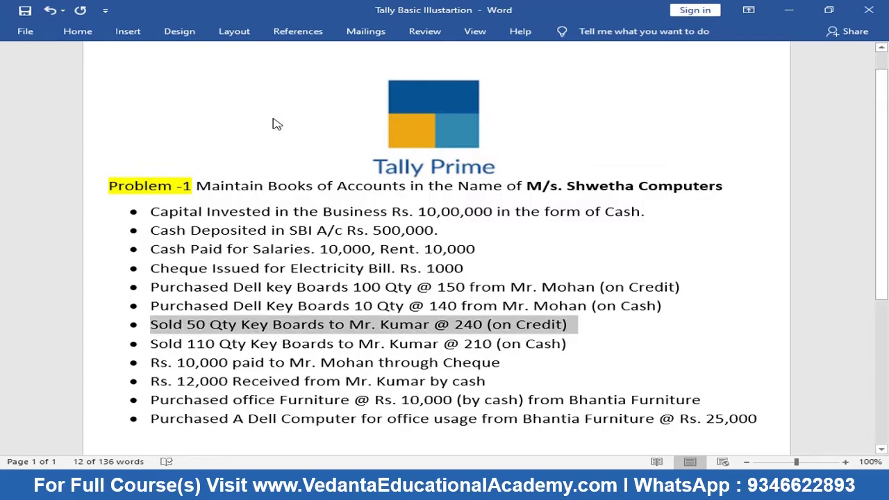
{"action": "key", "text": "alt+Tab"}
{"action": "key", "text": "BackSpace"}
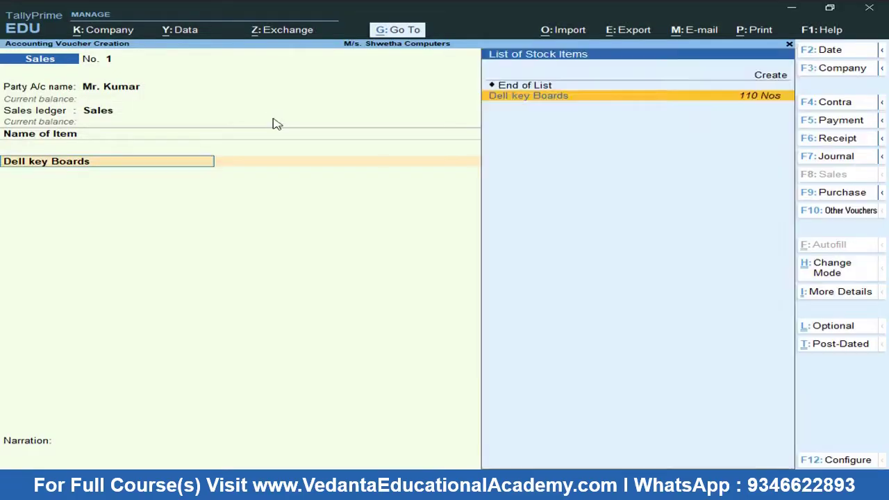
{"action": "key", "text": "Return"}
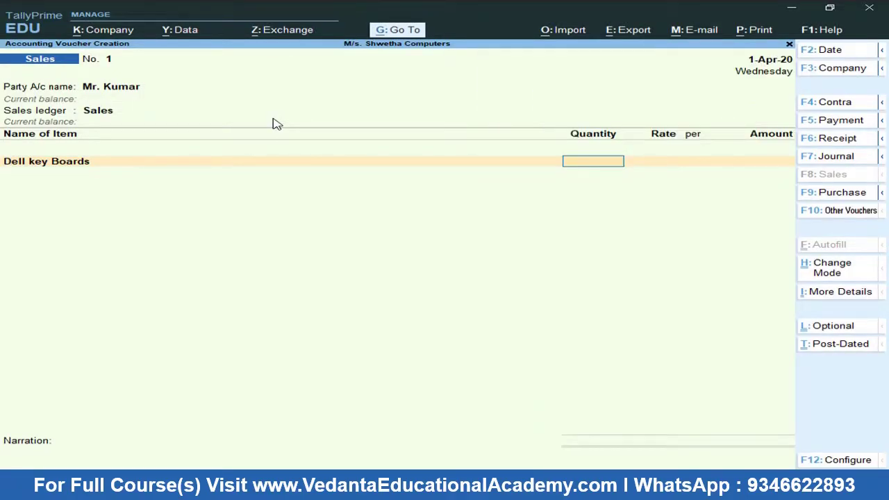
{"action": "key", "text": "alt+Tab"}
{"action": "key", "text": "alt+Tab"}
{"action": "type", "text": "50"}
{"action": "key", "text": "Return"}
Look up the credit sale rate in the Word illustration and set the rate of Dell key Boards to 240.
{"action": "key", "text": "alt+Tab"}
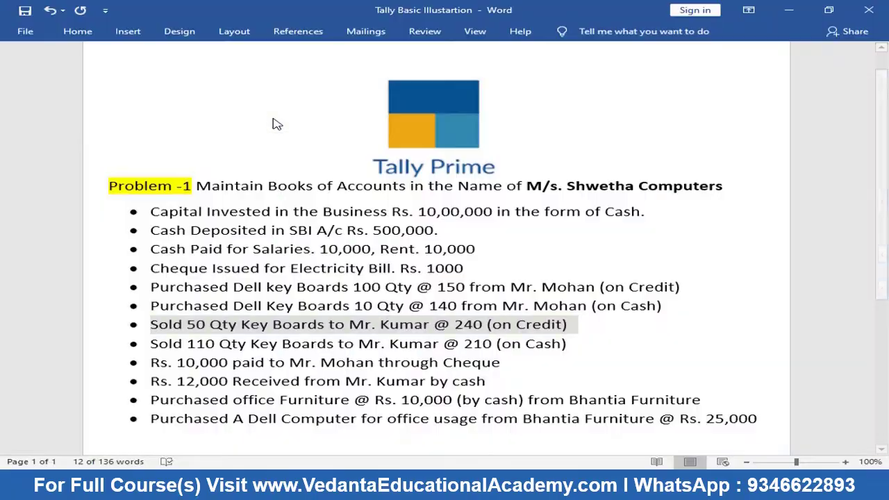
{"action": "key", "text": "alt+Tab"}
{"action": "type", "text": "240"}
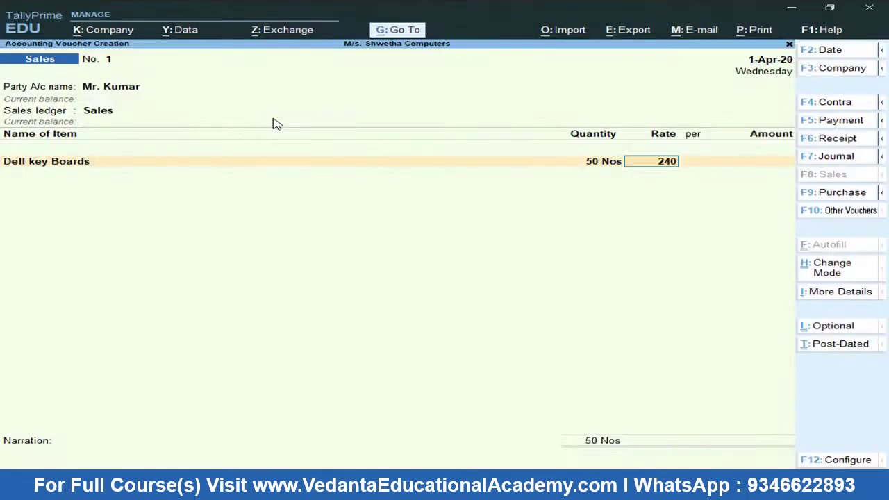
{"action": "key", "text": "Return"}
{"action": "key", "text": "Return"}
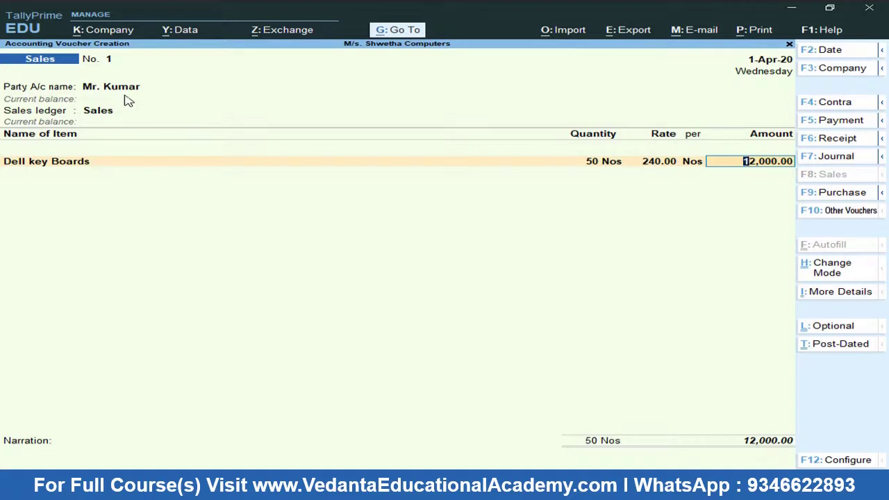
Save the credit sales voucher and return to the Gateway of Tally.
{"action": "key", "text": "ctrl"}
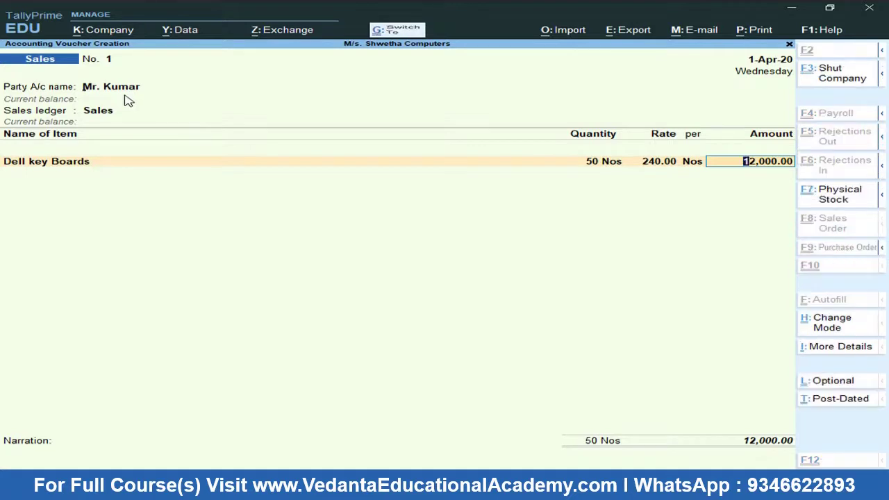
{"action": "key", "text": "ctrl+a"}
{"action": "key", "text": "Escape"}
{"action": "key", "text": "y"}
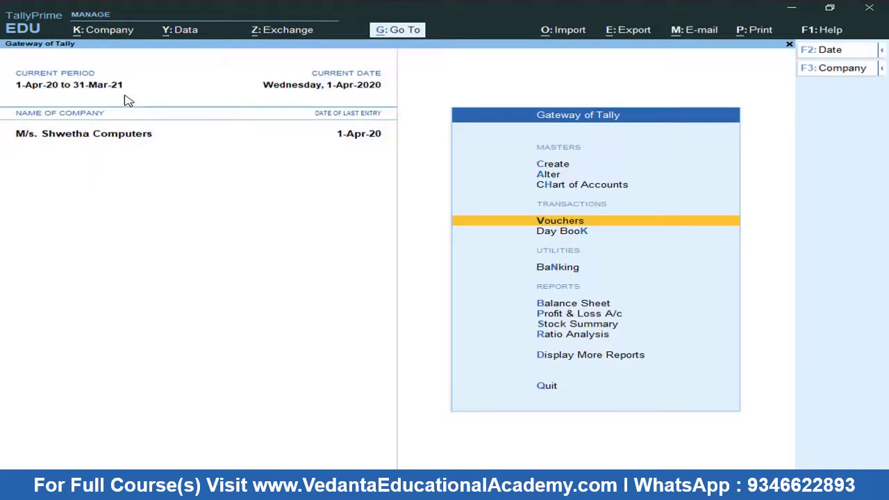
Open the Balance Sheet in detailed form to examine the Current Assets after the credit sale.
{"action": "key", "text": "Down"}
{"action": "key", "text": "Down"}
{"action": "key", "text": "Down"}
{"action": "key", "text": "Return"}
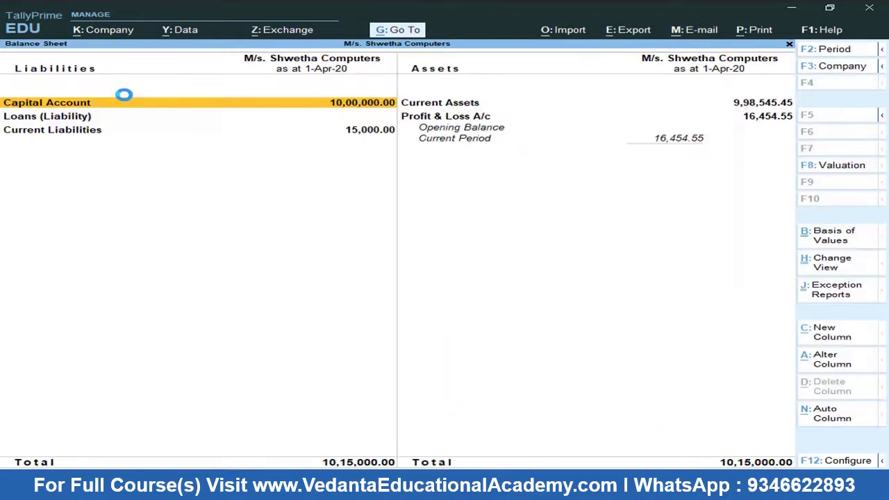
{"action": "key", "text": "Right"}
{"action": "key", "text": "alt+F5"}
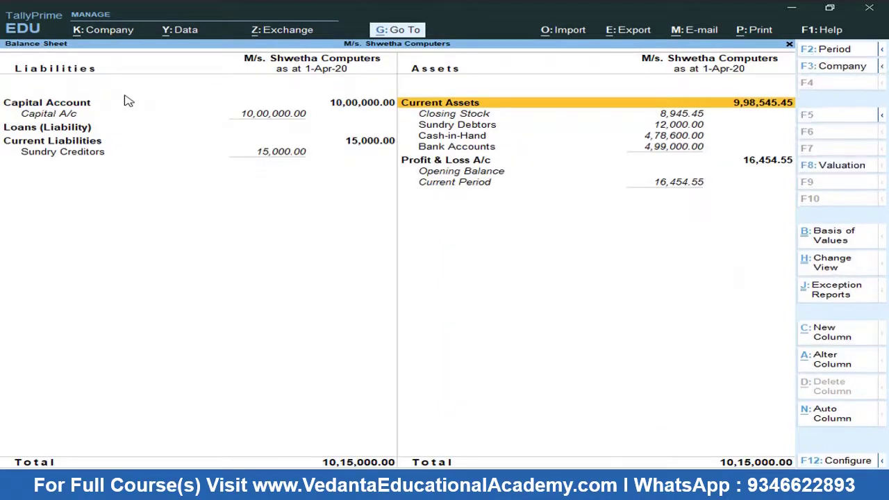
Examine the ledgers under Sundry Debtors from the Balance Sheet's Current Assets and return to the Gateway of Tally.
{"action": "key", "text": "Down"}
{"action": "key", "text": "Down"}
{"action": "key", "text": "Down"}
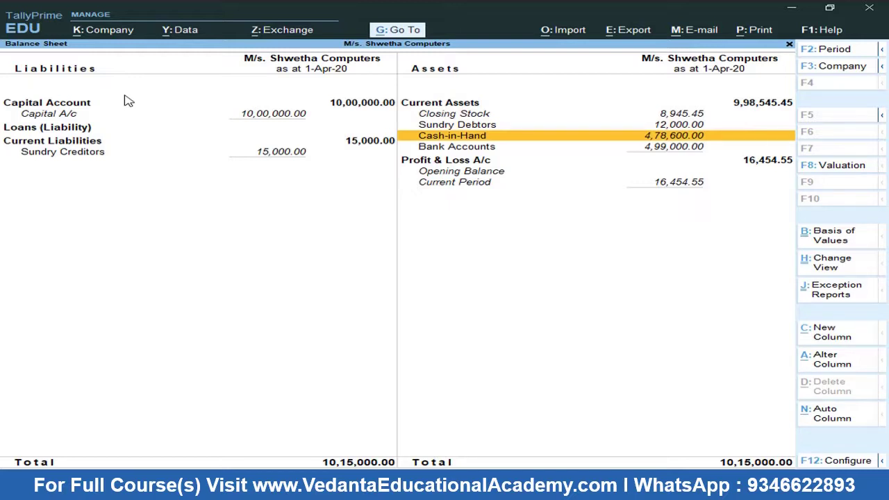
{"action": "key", "text": "Up"}
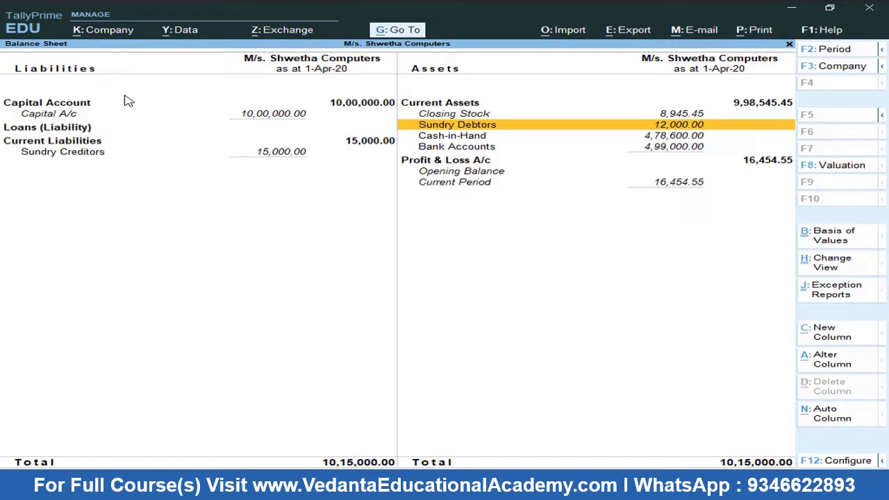
{"action": "key", "text": "Return"}
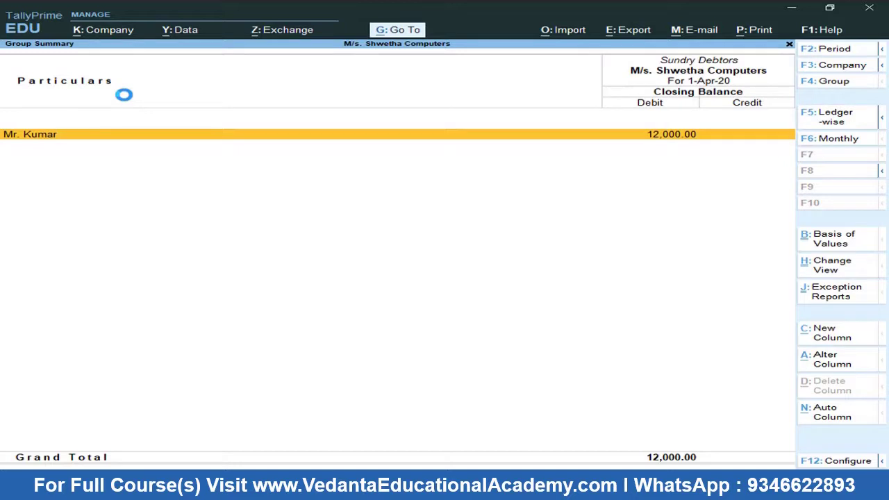
{"action": "key", "text": "Escape"}
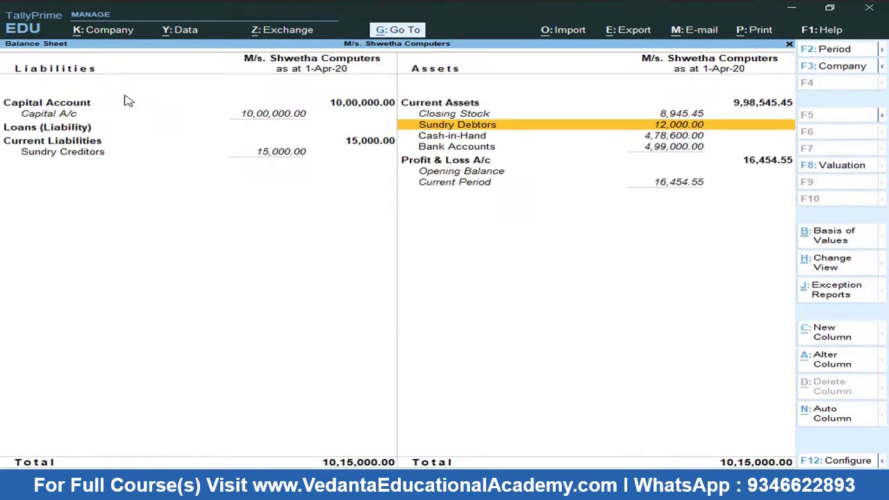
{"action": "key", "text": "Escape"}
Open a new sales voucher from the Gateway of Tally.
{"action": "key", "text": "Up"}
{"action": "key", "text": "Up"}
{"action": "key", "text": "Up"}
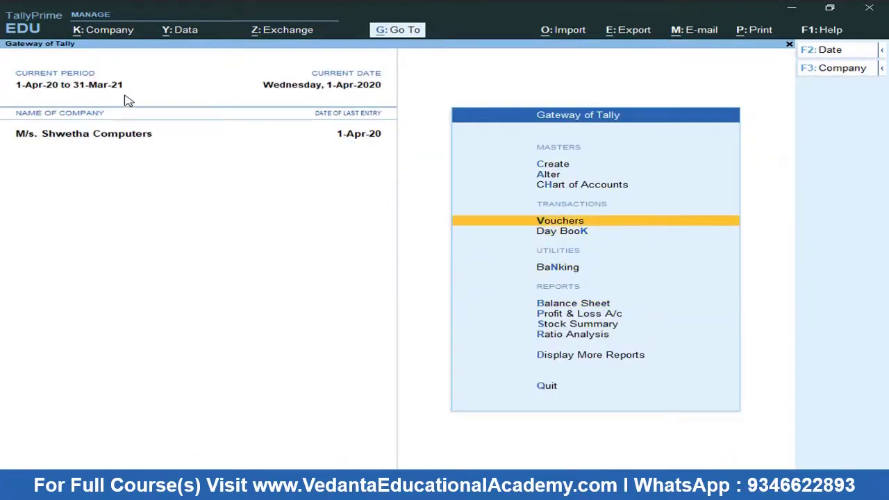
{"action": "key", "text": "Return"}
Correct the cash sale quantity in the Word illustration to 10 and switch back to TallyPrime.
{"action": "key", "text": "alt+Tab"}
{"action": "left_click_drag", "start_coordinate": [150, 342], "coordinate": [206, 345]}
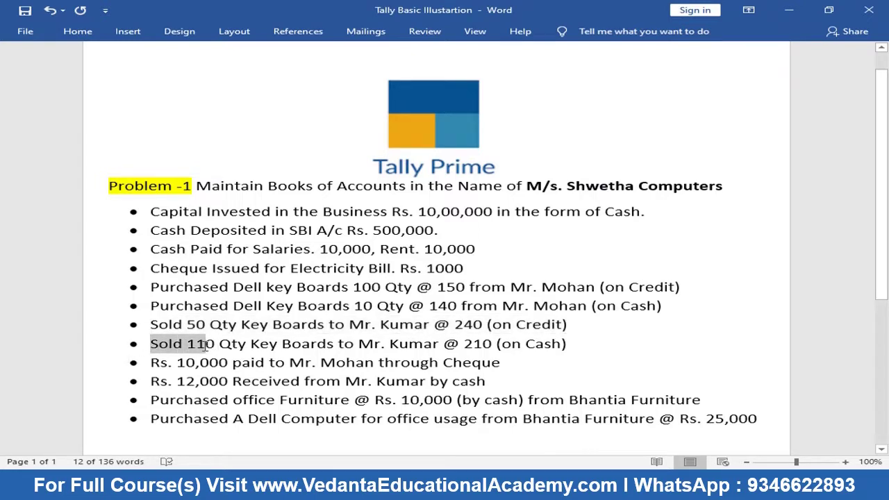
{"action": "left_click_drag", "start_coordinate": [206, 345], "coordinate": [197, 347]}
{"action": "left_click", "coordinate": [198, 347]}
{"action": "key", "text": "BackSpace"}
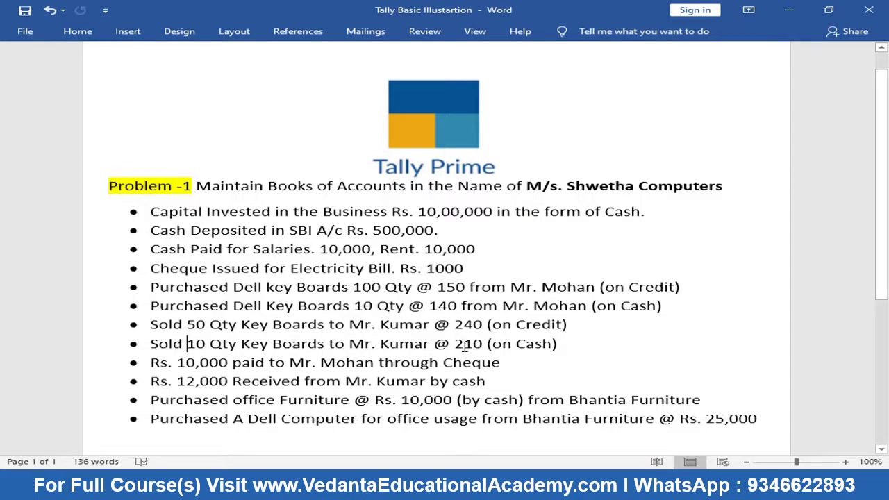
{"action": "key", "text": "alt+Tab"}
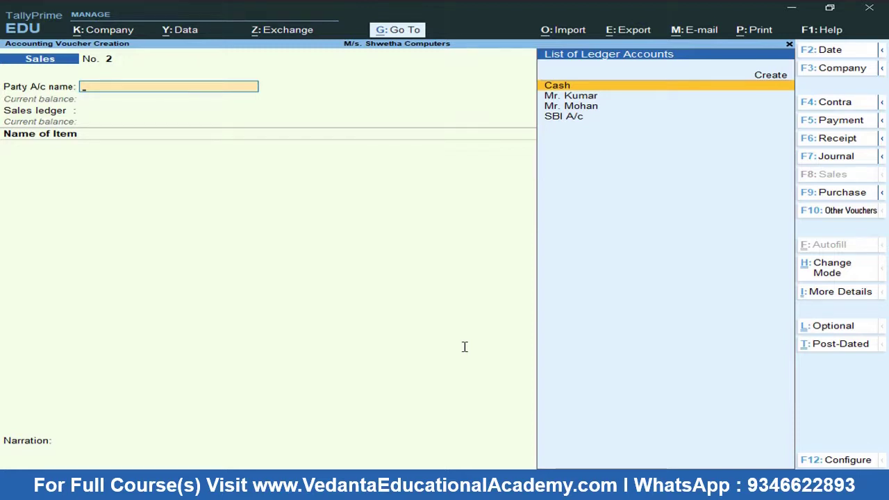
Choose Cash as the party account of the sales voucher and leave the dispatch details blank.
{"action": "key", "text": "Return"}
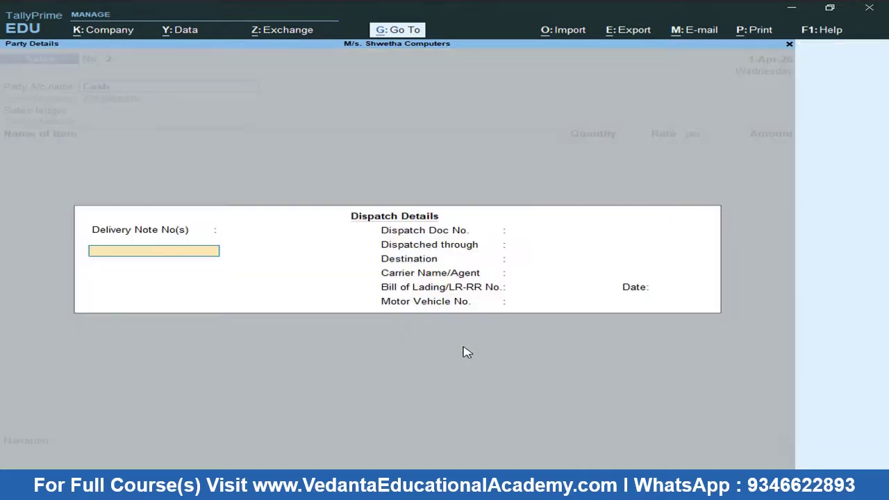
{"action": "key", "text": "Return"}
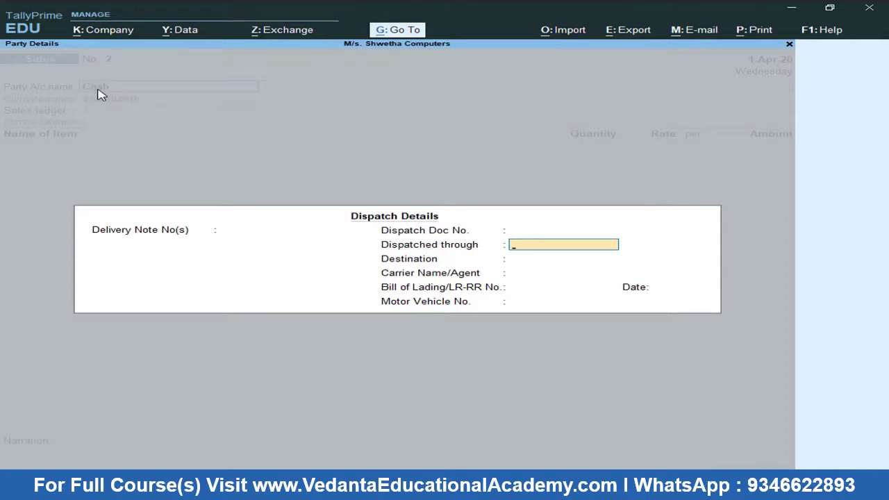
{"action": "key", "text": "Return"}
{"action": "key", "text": "Return"}
{"action": "key", "text": "Return"}
{"action": "key", "text": "Return"}
{"action": "key", "text": "Return"}
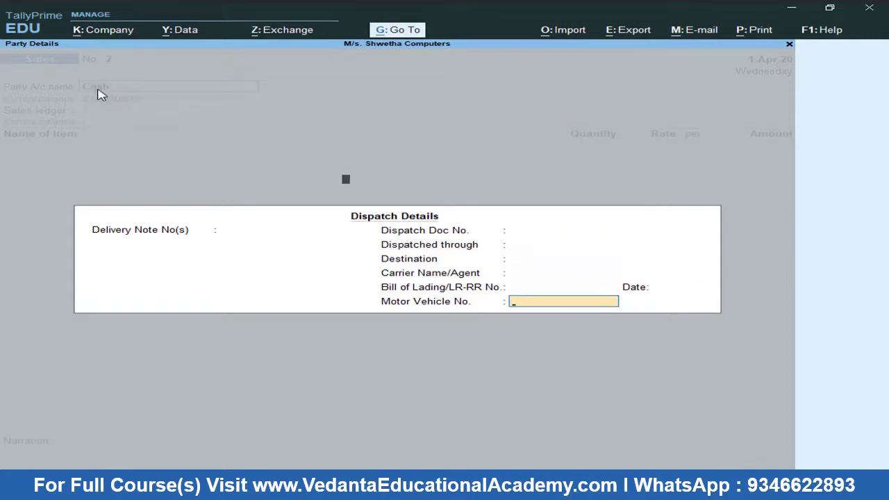
{"action": "key", "text": "Return"}
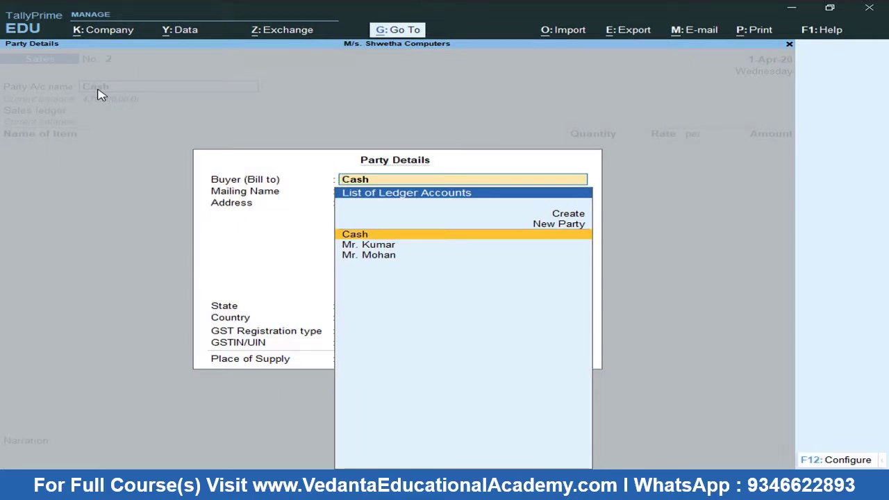
Set the buyer to the customer from the cash sale, accept the party details and choose Sales as the sales ledger.
{"action": "key", "text": "Down"}
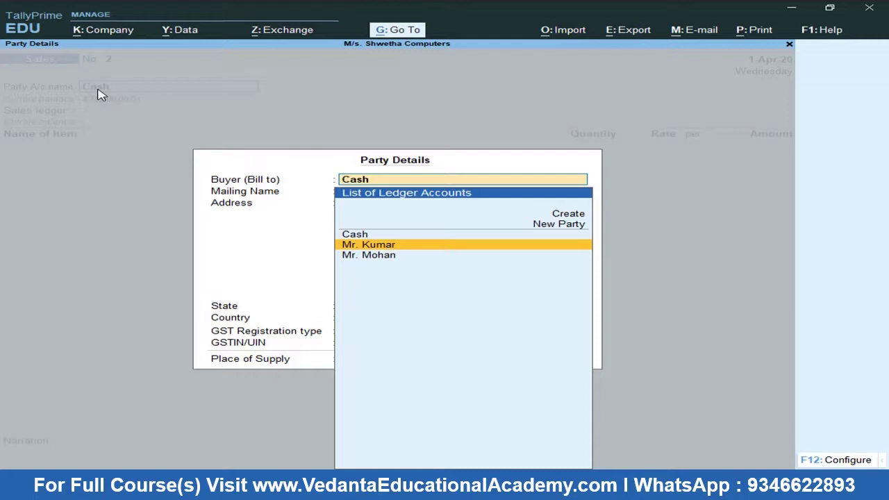
{"action": "key", "text": "Return"}
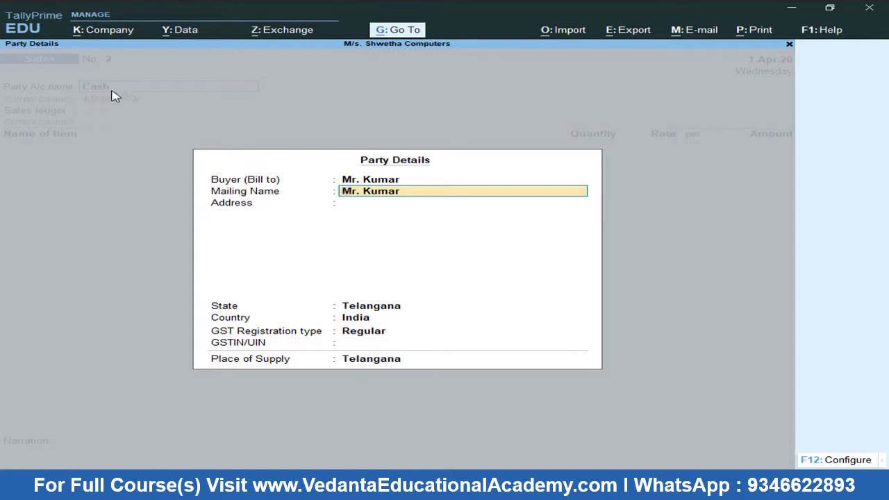
{"action": "key", "text": "ctrl+a"}
{"action": "key", "text": "Return"}
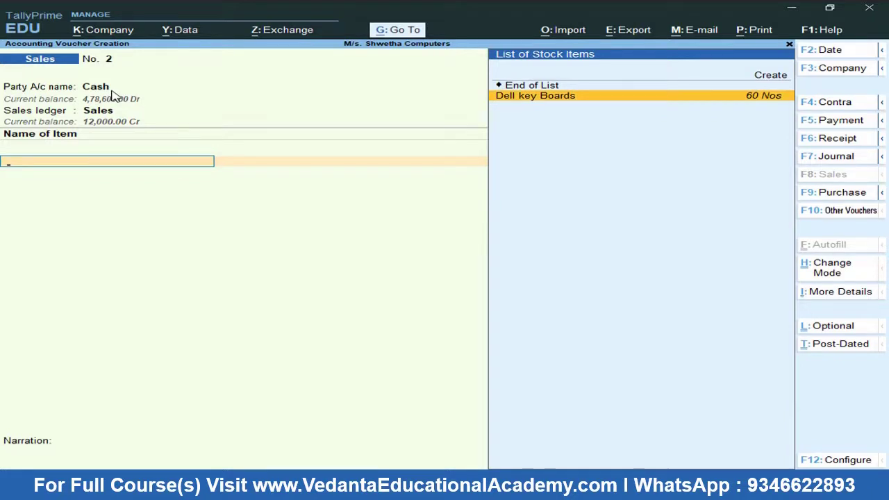
Add the item Dell key Boards and, after checking the cash sale in the Word illustration, set its quantity to 10 Nos.
{"action": "key", "text": "Return"}
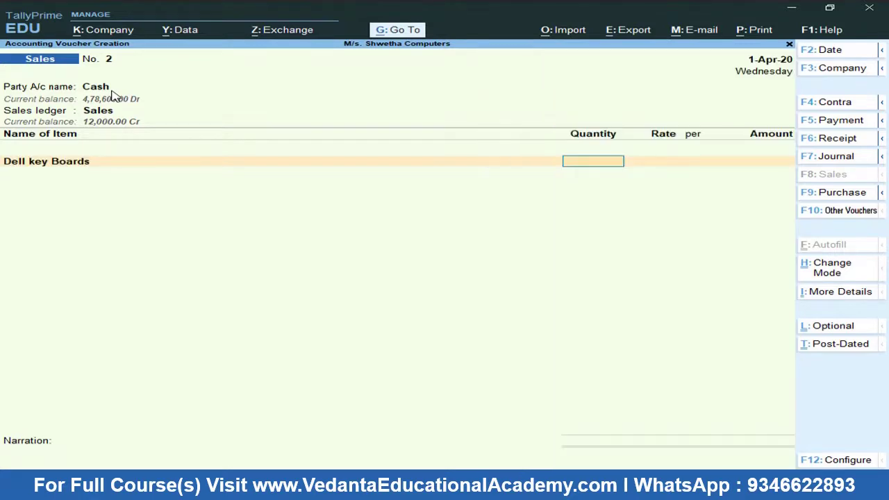
{"action": "key", "text": "alt+Tab"}
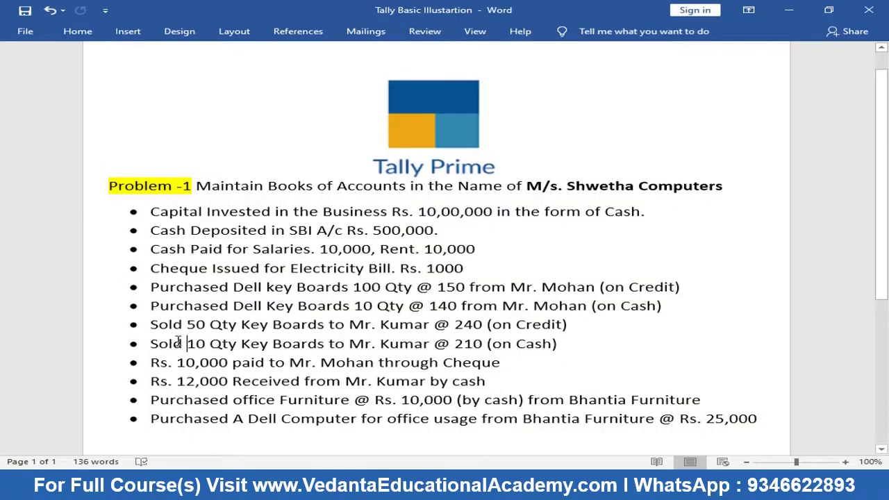
{"action": "double_click", "coordinate": [196, 343]}
{"action": "key", "text": "alt+Tab"}
{"action": "type", "text": "10"}
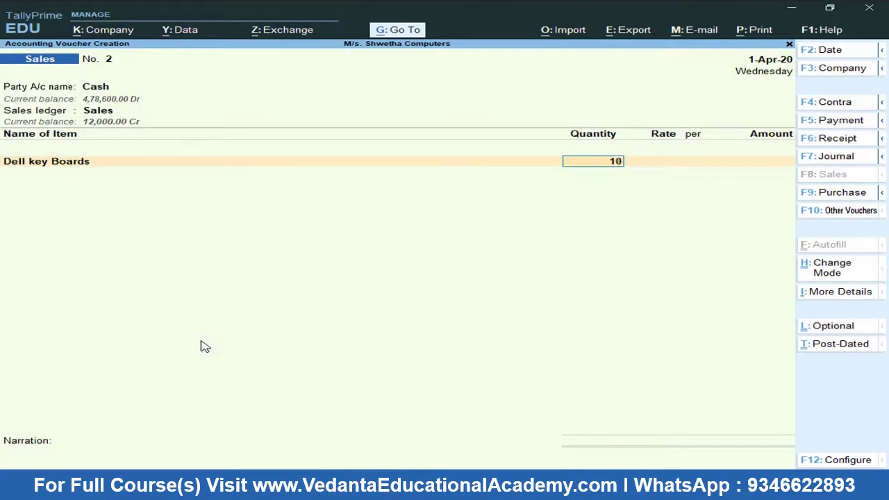
{"action": "key", "text": "Return"}
Look up the cash sale rate in the Word illustration and set the rate of Dell key Boards to 210.
{"action": "key", "text": "alt+Tab"}
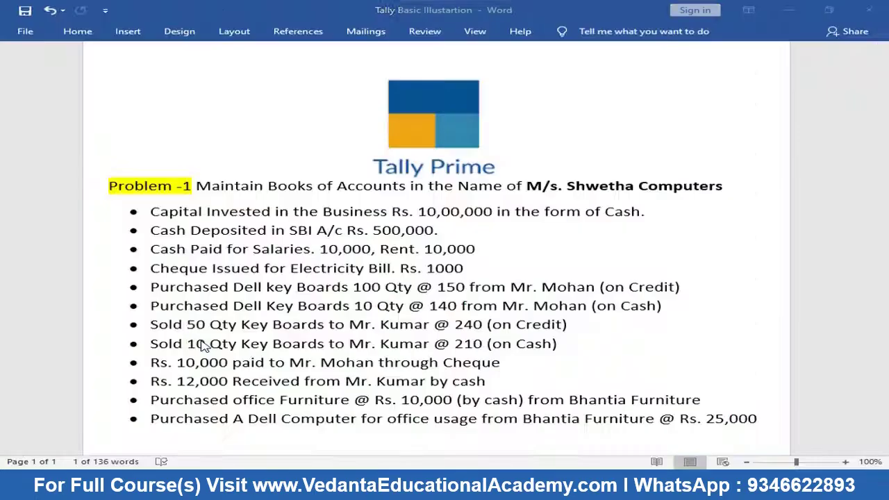
{"action": "double_click", "coordinate": [460, 324]}
{"action": "double_click", "coordinate": [458, 343]}
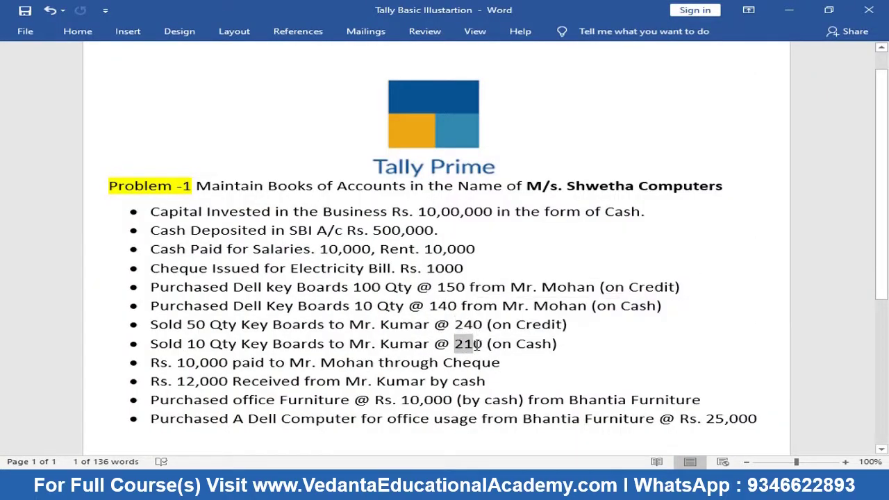
{"action": "key", "text": "alt+Tab"}
{"action": "key", "text": "BackSpace"}
{"action": "type", "text": "210"}
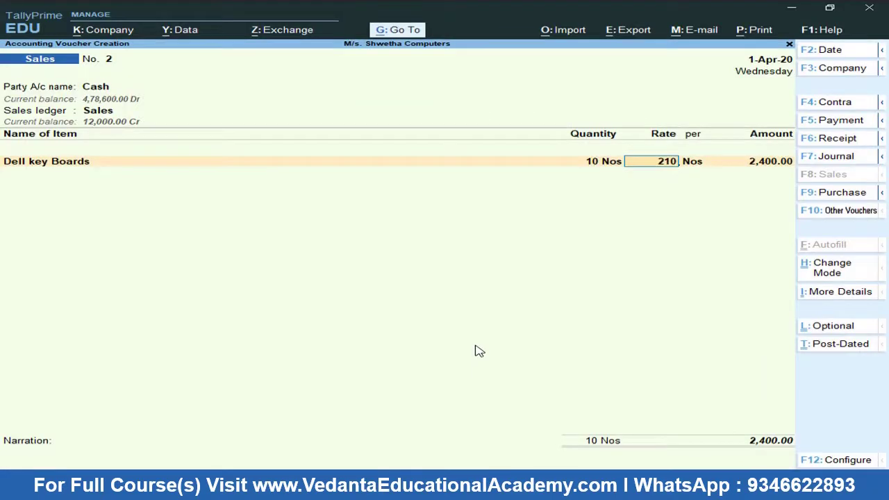
{"action": "key", "text": "Return"}
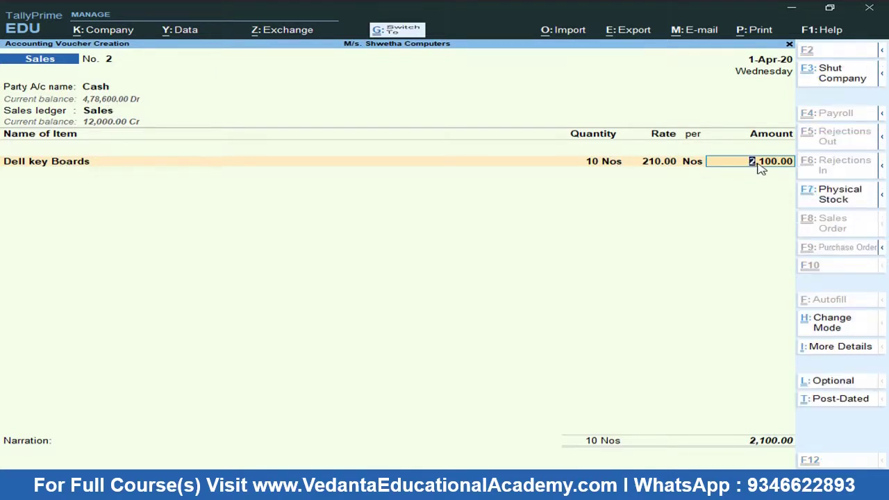
Save the cash sales voucher and return to the Gateway of Tally.
{"action": "key", "text": "ctrl+a"}
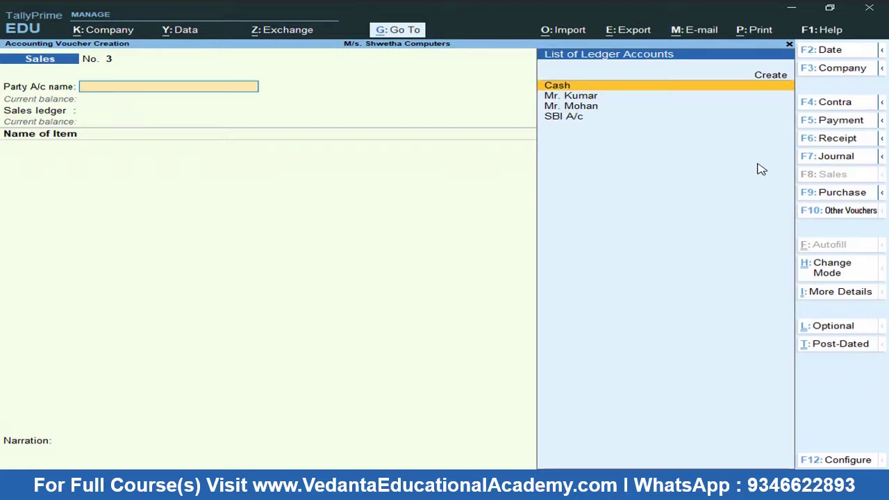
{"action": "key", "text": "Escape"}
{"action": "key", "text": "y"}
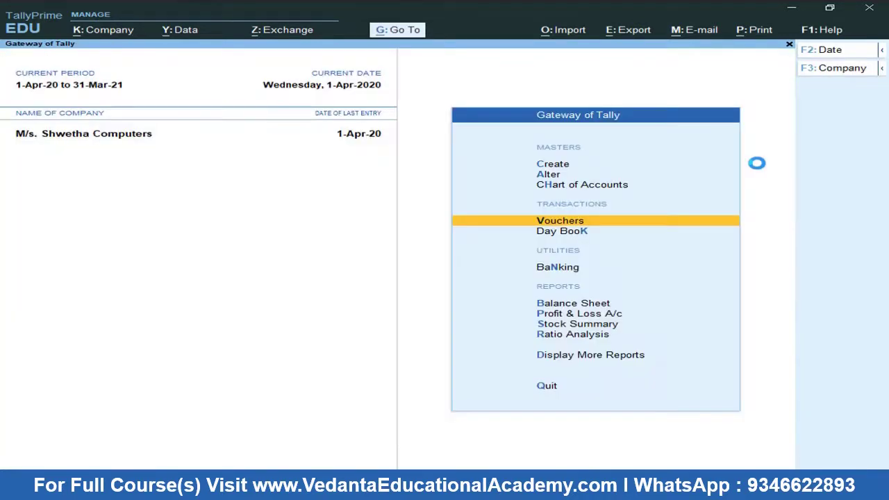
Open the Balance Sheet in detailed form, examine Sundry Debtors and Cash-in-Hand after the cash sale, and close the report.
{"action": "key", "text": "Down"}
{"action": "key", "text": "Down"}
{"action": "key", "text": "Down"}
{"action": "key", "text": "Return"}
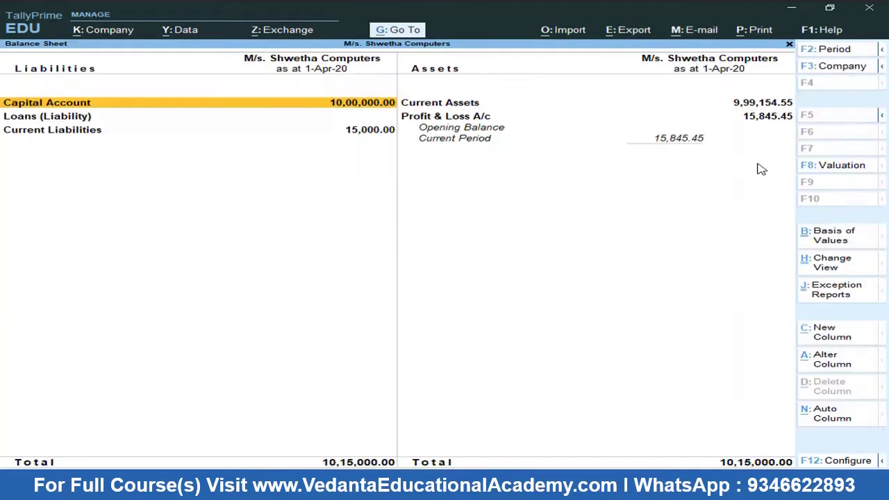
{"action": "key", "text": "alt+F5"}
{"action": "key", "text": "Right"}
{"action": "key", "text": "Down"}
{"action": "key", "text": "Down"}
{"action": "key", "text": "Down"}
{"action": "key", "text": "Up"}
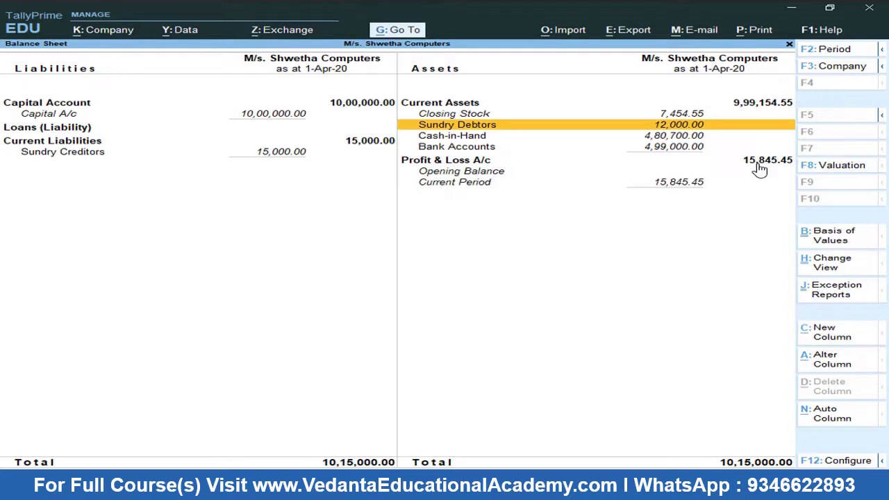
{"action": "key", "text": "Down"}
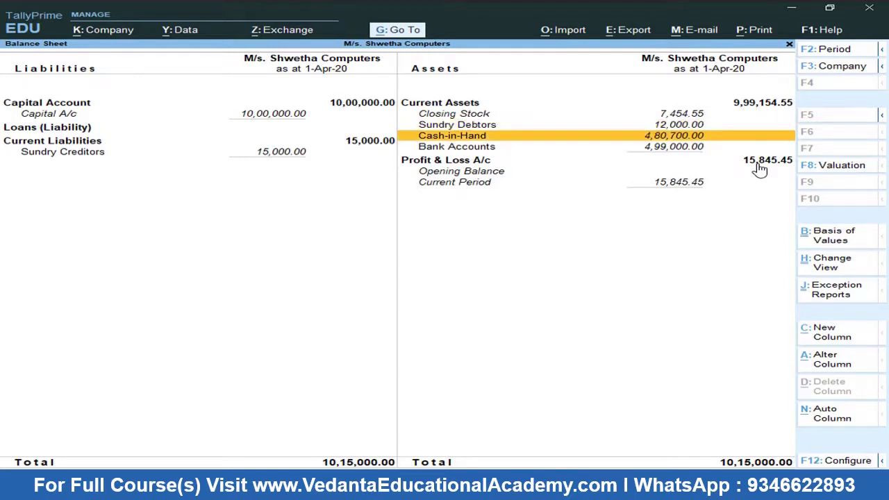
{"action": "key", "text": "Escape"}
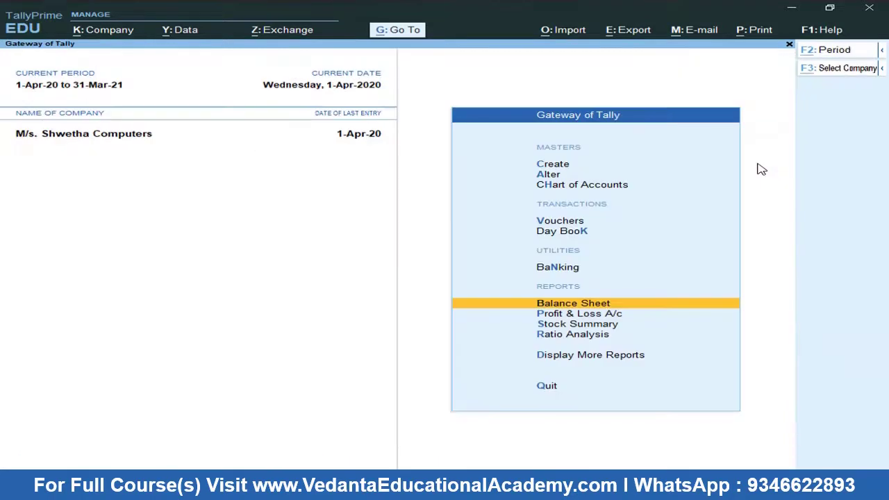
Read the supplier's cheque payment in the Word illustration and examine Sundry Creditors in the detailed Balance Sheet.
{"action": "key", "text": "alt+Tab"}
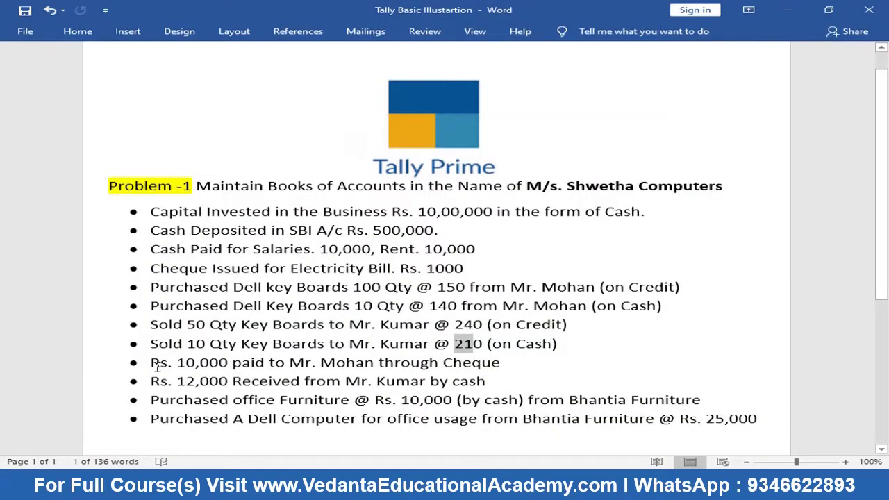
{"action": "left_click_drag", "start_coordinate": [151, 362], "coordinate": [498, 369]}
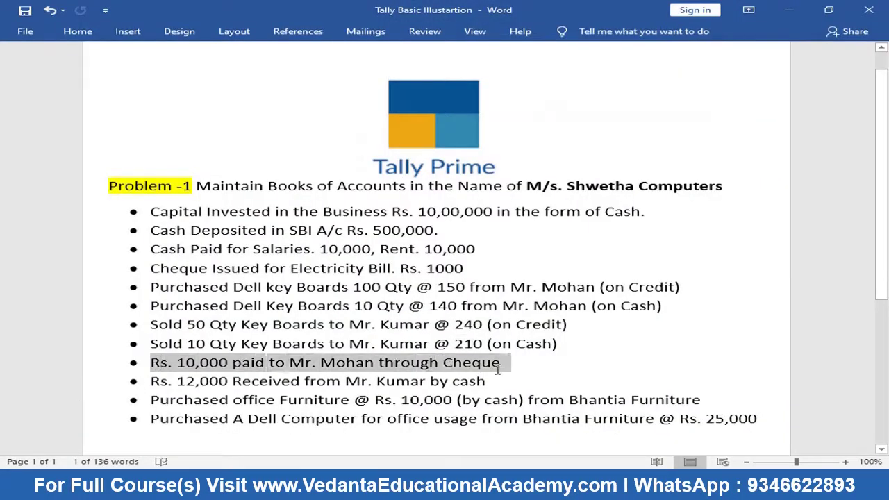
{"action": "key", "text": "alt+Tab"}
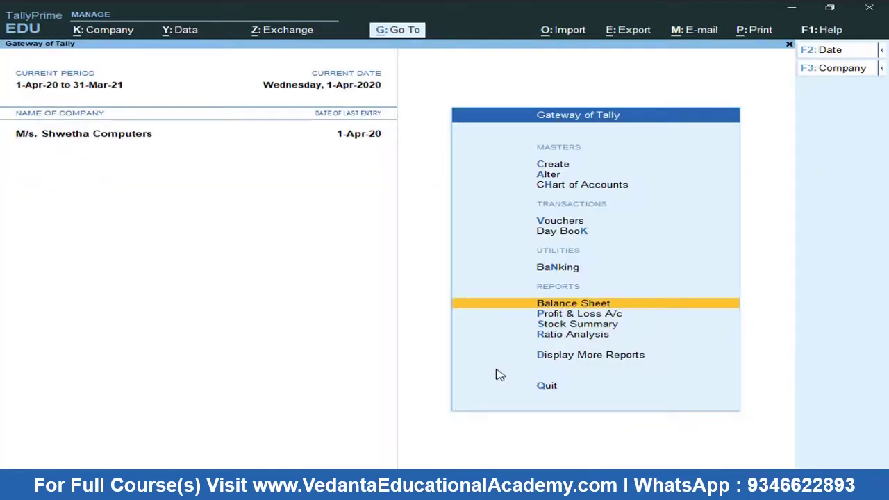
{"action": "key", "text": "Return"}
{"action": "key", "text": "alt+F5"}
{"action": "key", "text": "Down"}
{"action": "key", "text": "Down"}
{"action": "key", "text": "Down"}
{"action": "key", "text": "Down"}
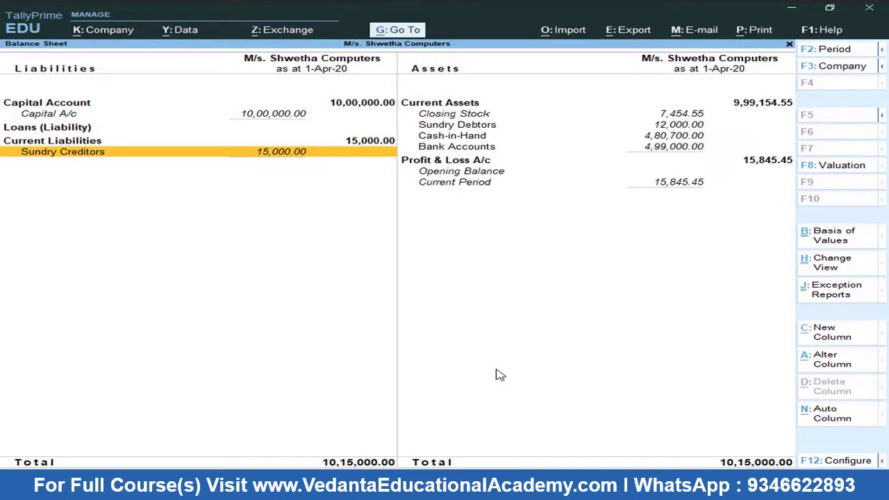
Recheck the cheque payment amount in the Word illustration and examine Bank Accounts in the Balance Sheet.
{"action": "key", "text": "alt+Tab"}
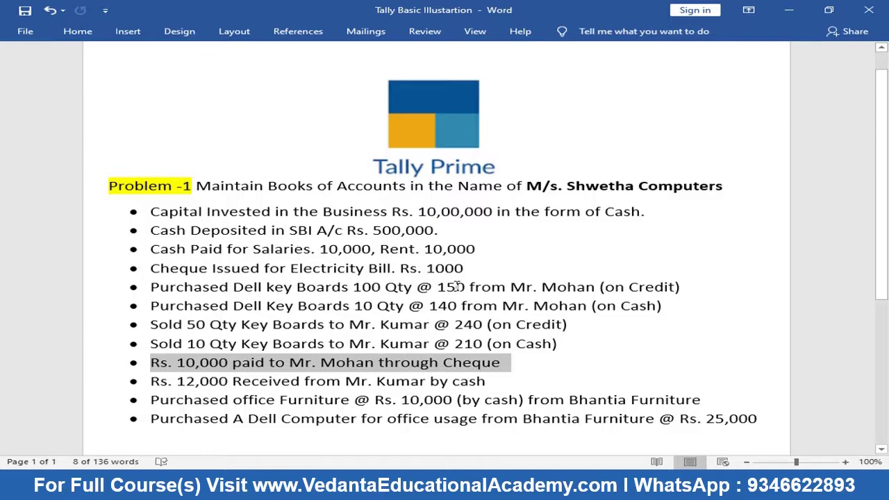
{"action": "left_click_drag", "start_coordinate": [186, 367], "coordinate": [185, 367]}
{"action": "key", "text": "alt+Tab"}
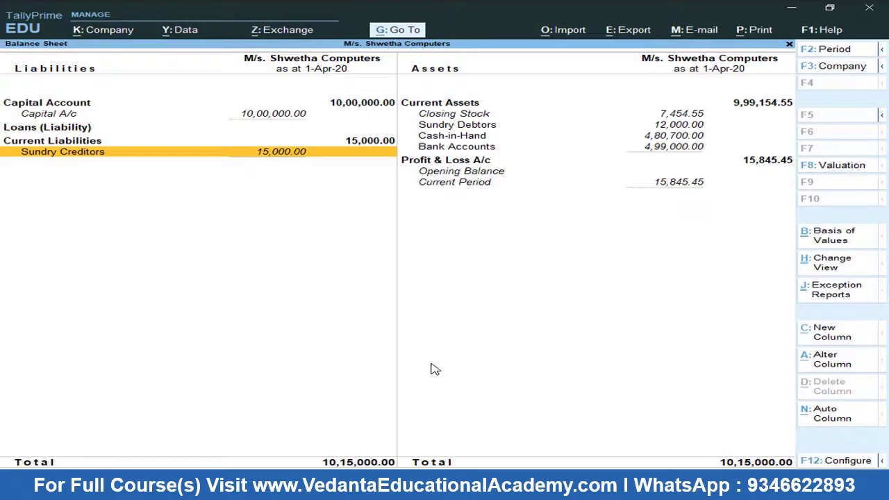
{"action": "key", "text": "Right"}
{"action": "key", "text": "Up"}
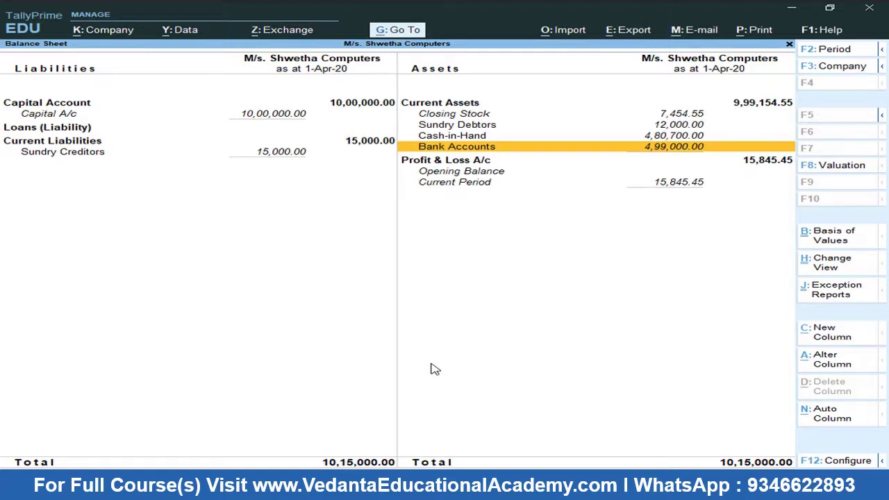
Examine Sundry Creditors in the Balance Sheet and recheck the supplier's cheque payment in the Word illustration.
{"action": "key", "text": "Left"}
{"action": "key", "text": "Down"}
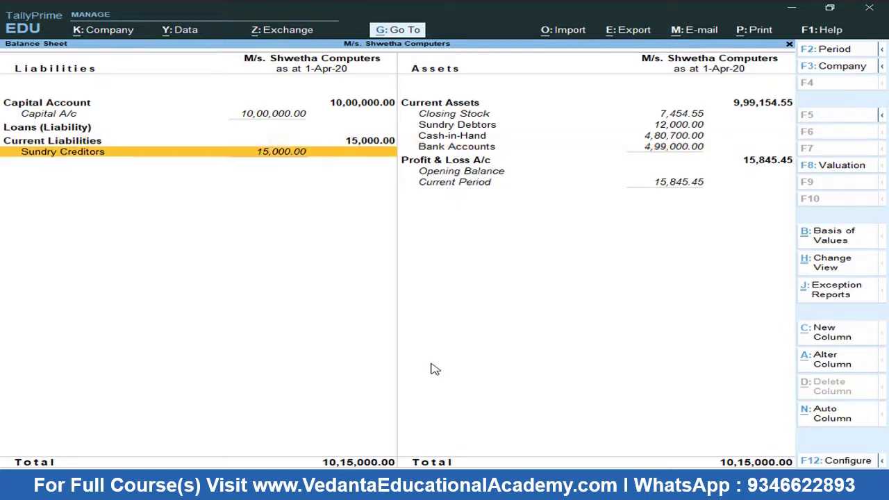
{"action": "key", "text": "alt+Tab"}
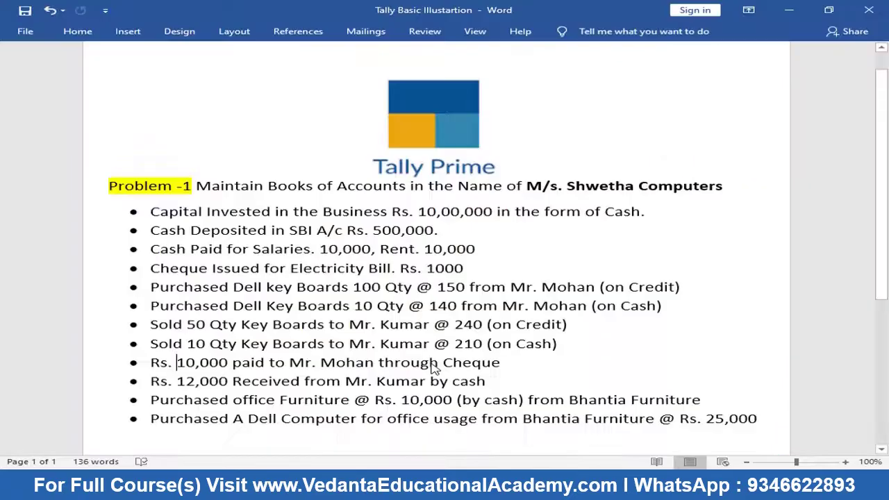
{"action": "key", "text": "alt+Tab"}
Close the Balance Sheet and start a Payment voucher with SBI A/c as the account.
{"action": "key", "text": "Escape"}
{"action": "key", "text": "Up"}
{"action": "key", "text": "Up"}
{"action": "key", "text": "Up"}
{"action": "key", "text": "Return"}
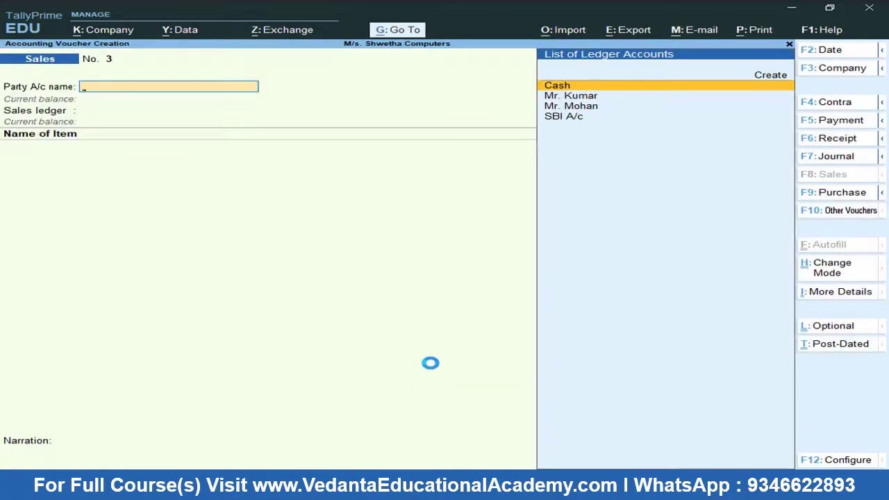
{"action": "left_click", "coordinate": [837, 122]}
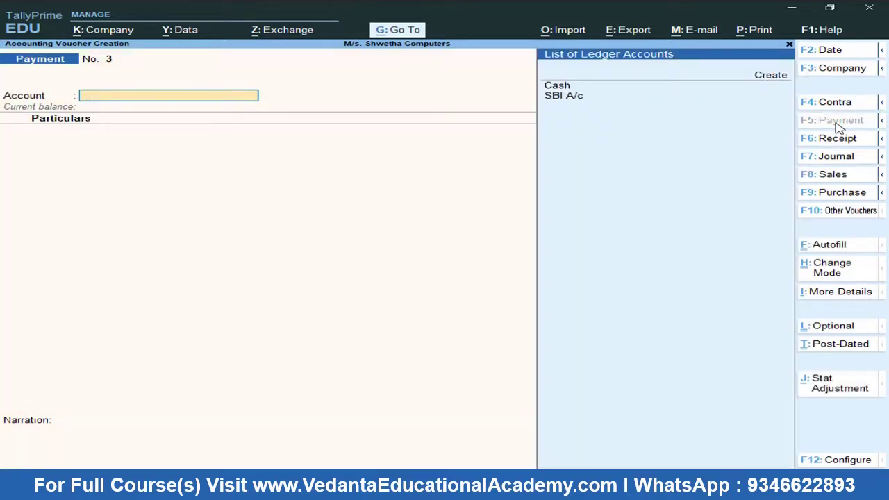
{"action": "key", "text": "Down"}
{"action": "key", "text": "Return"}
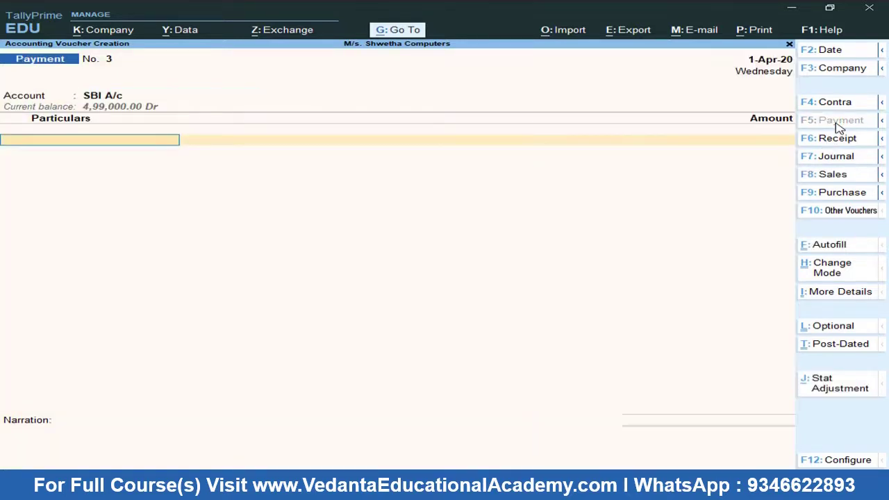
Choose the supplier's ledger as the particulars of the Payment voucher.
{"action": "key", "text": "Down"}
{"action": "key", "text": "Down"}
{"action": "key", "text": "Down"}
{"action": "key", "text": "Down"}
{"action": "key", "text": "Down"}
{"action": "key", "text": "Down"}
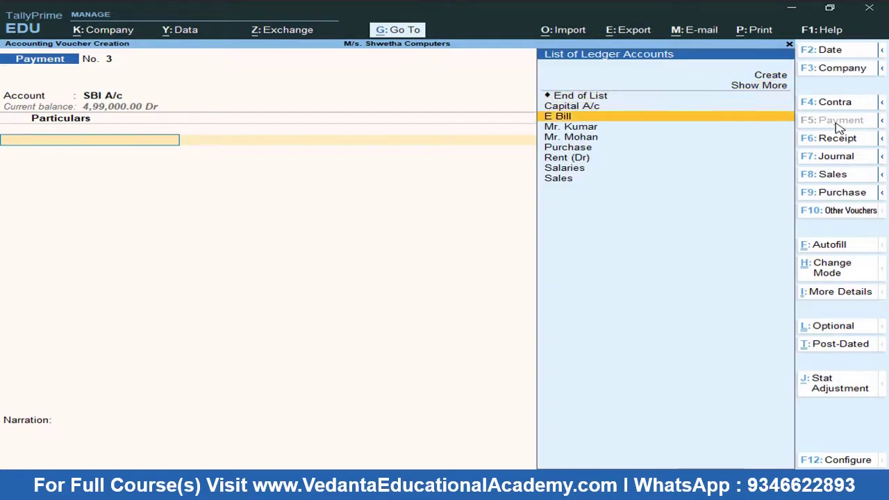
{"action": "key", "text": "Return"}
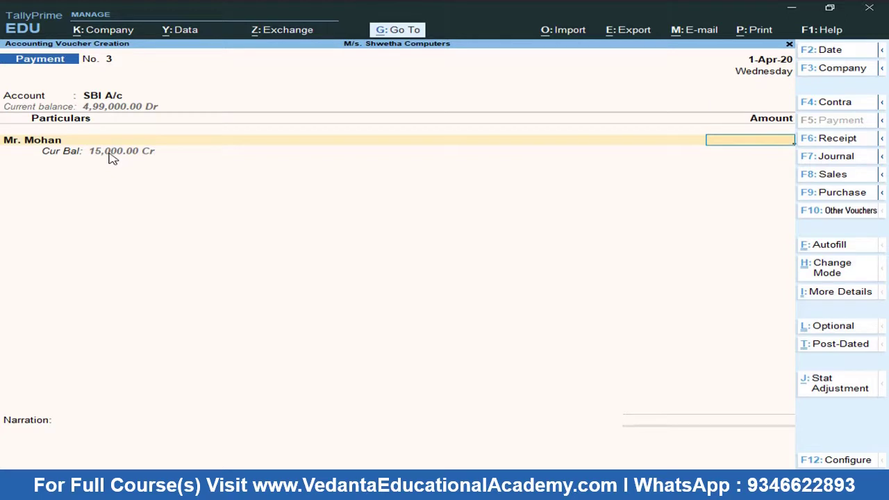
Set the supplier payment to 10,000 and allocate it as Agst Ref to bill 123.
{"action": "type", "text": "10000"}
{"action": "key", "text": "Return"}
{"action": "key", "text": "Return"}
{"action": "key", "text": "Return"}
{"action": "key", "text": "BackSpace"}
{"action": "key", "text": "BackSpace"}
{"action": "key", "text": "Return"}
{"action": "key", "text": "Return"}
{"action": "key", "text": "Return"}
{"action": "key", "text": "Return"}
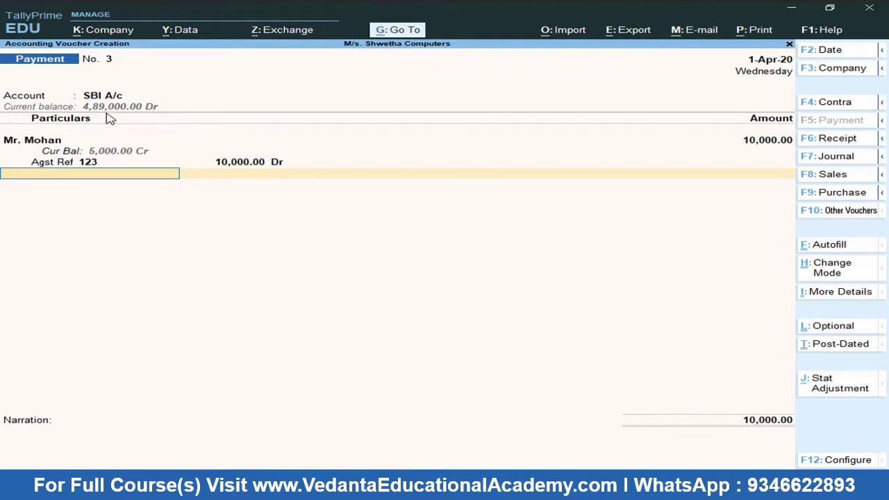
Save the Payment voucher and return to the Gateway of Tally.
{"action": "key", "text": "ctrl"}
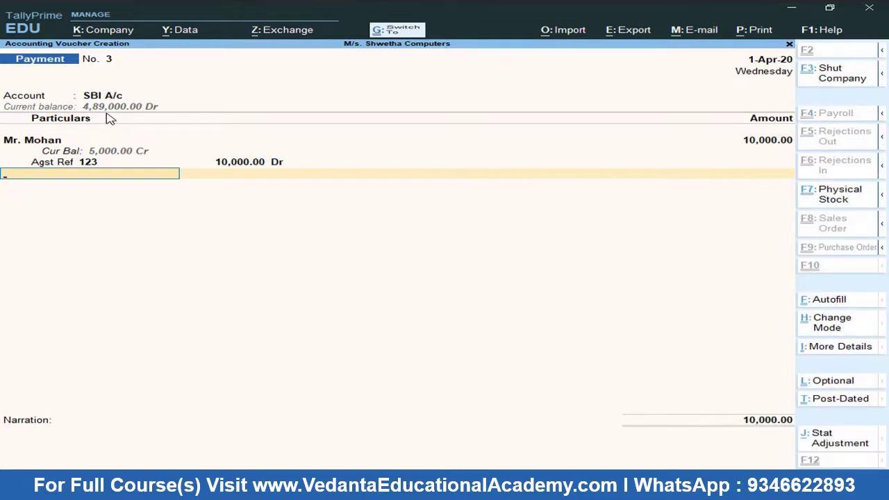
{"action": "key", "text": "ctrl+a"}
{"action": "key", "text": "Escape"}
{"action": "key", "text": "y"}
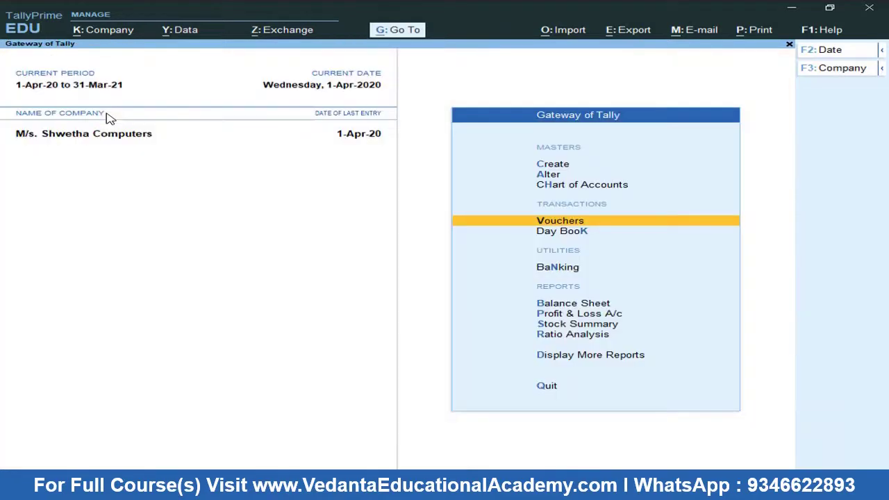
Open the Balance Sheet in detailed form and examine Sundry Creditors and Bank Accounts after the cheque payment.
{"action": "key", "text": "Down"}
{"action": "key", "text": "Down"}
{"action": "key", "text": "Down"}
{"action": "key", "text": "Down"}
{"action": "key", "text": "Up"}
{"action": "key", "text": "Return"}
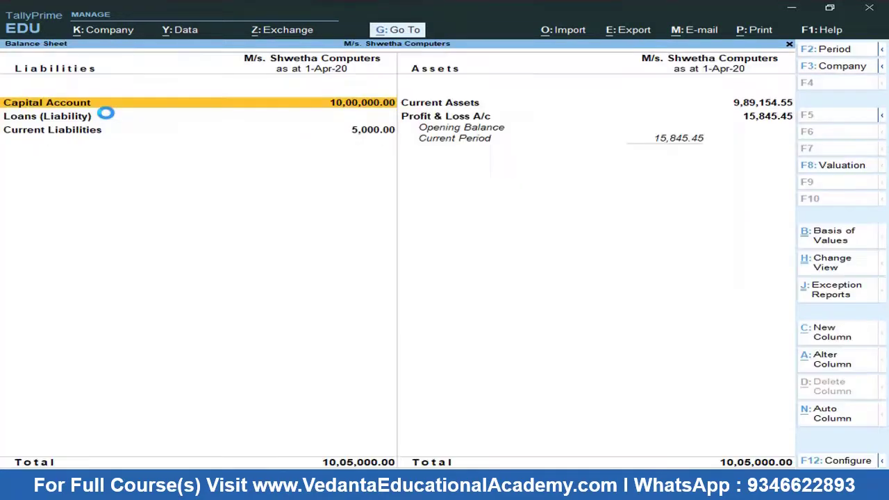
{"action": "key", "text": "alt+F5"}
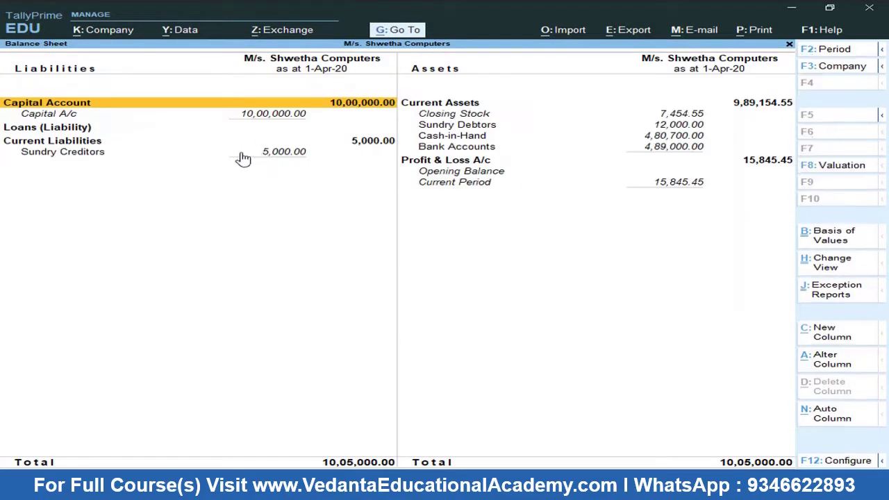
{"action": "left_click", "coordinate": [498, 149]}
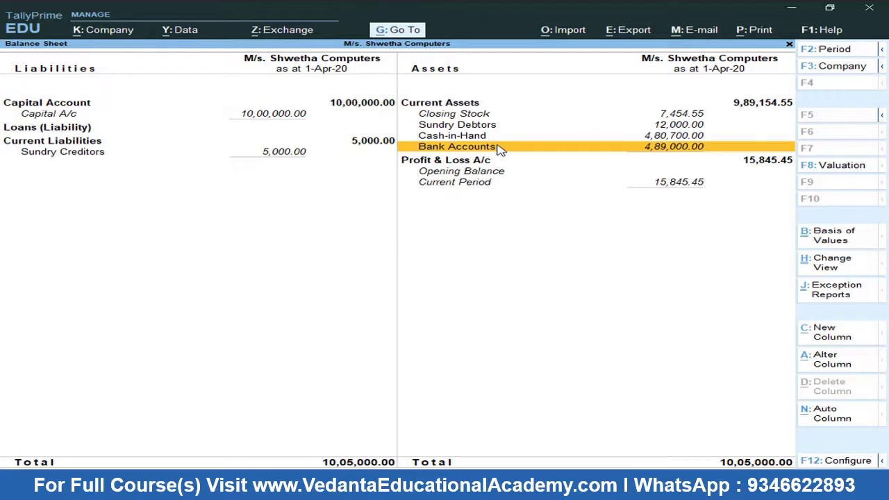
Read the customer's Rs. 12,000 cash receipt in the Word illustration and examine Sundry Debtors in the Balance Sheet.
{"action": "key", "text": "alt"}
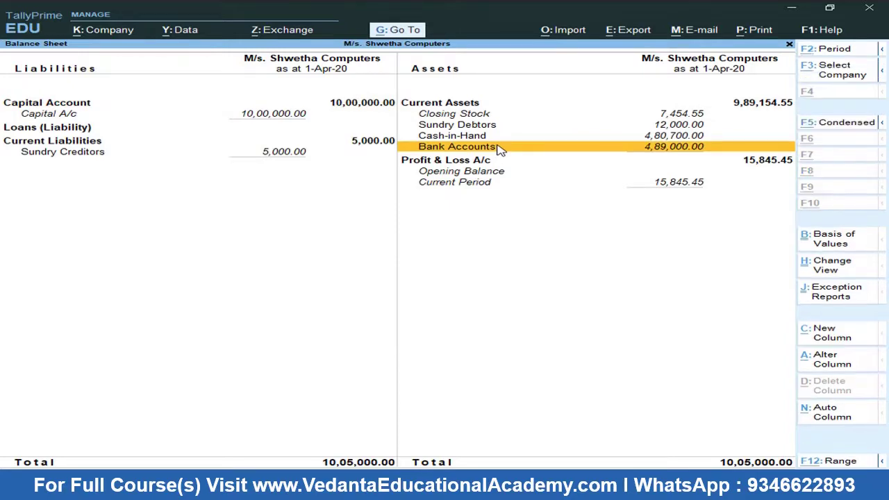
{"action": "key", "text": "alt+Tab"}
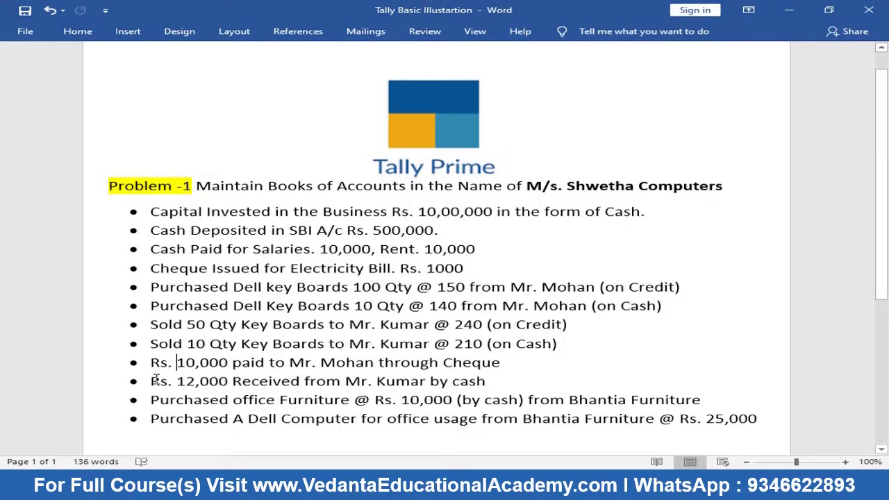
{"action": "left_click_drag", "start_coordinate": [151, 381], "coordinate": [483, 383]}
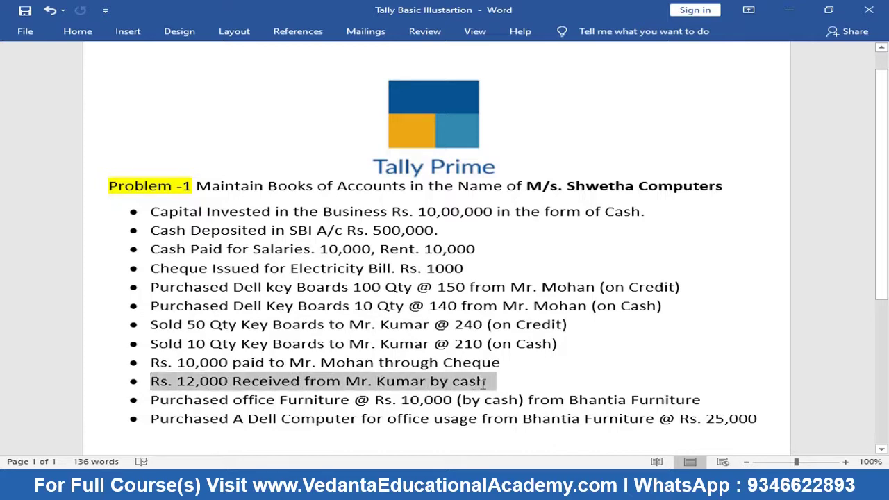
{"action": "left_click_drag", "start_coordinate": [484, 383], "coordinate": [485, 383]}
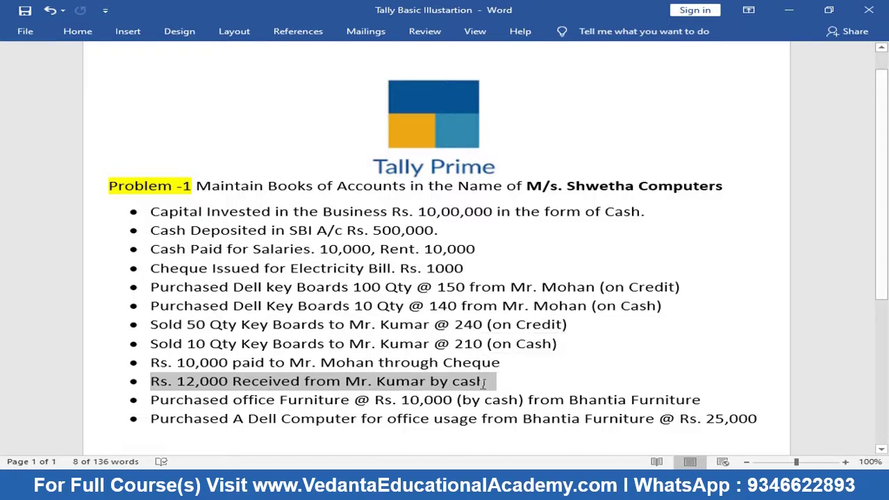
{"action": "key", "text": "alt+Tab"}
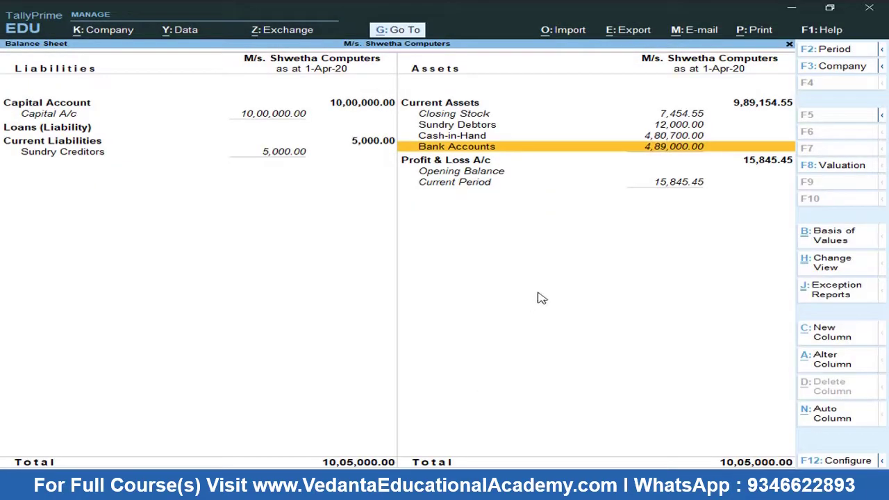
{"action": "key", "text": "Up"}
{"action": "key", "text": "Up"}
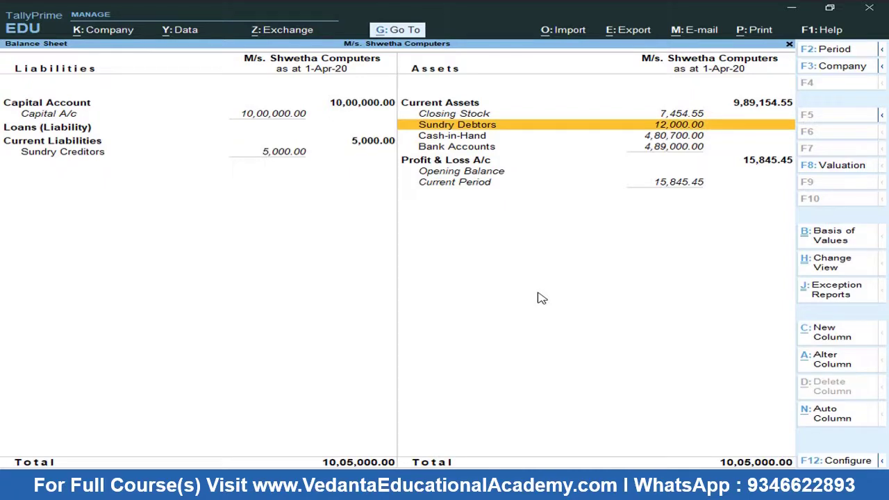
Reread the credit sale of 50 key boards in the Word illustration and compute 50*240 in the TallyPrime calculator.
{"action": "key", "text": "alt+Tab"}
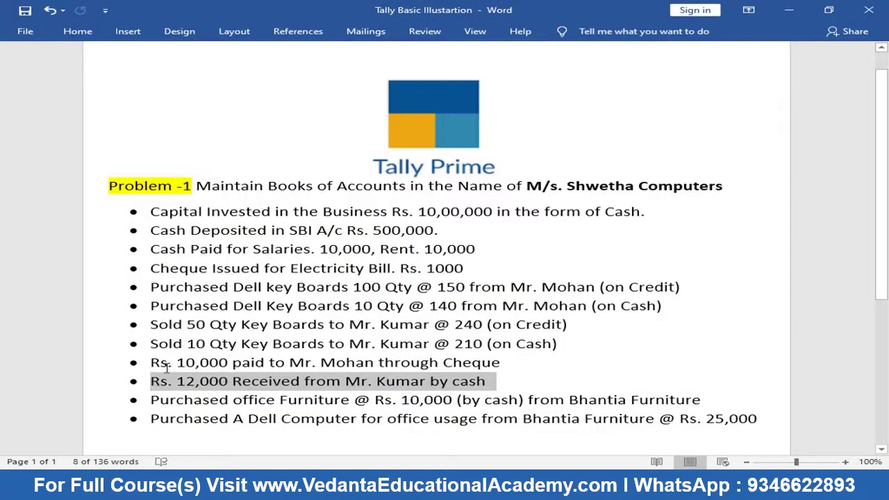
{"action": "double_click", "coordinate": [189, 324]}
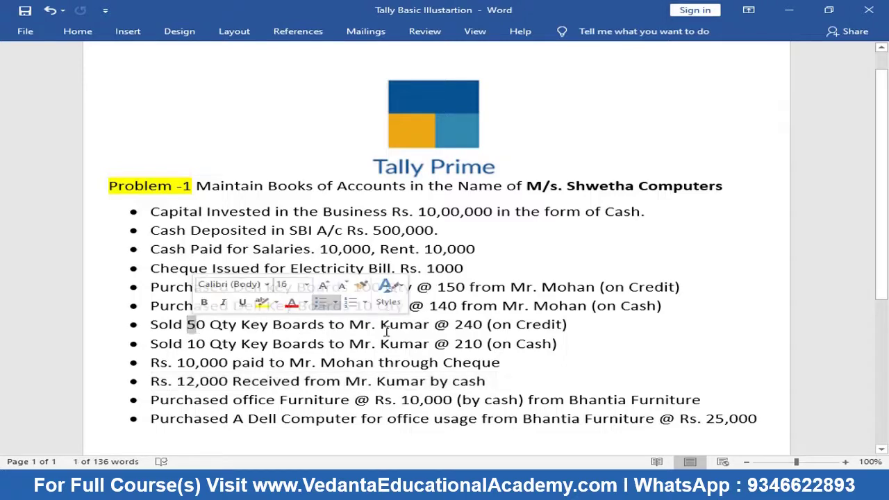
{"action": "left_click_drag", "start_coordinate": [511, 326], "coordinate": [406, 328]}
{"action": "key", "text": "alt+Tab"}
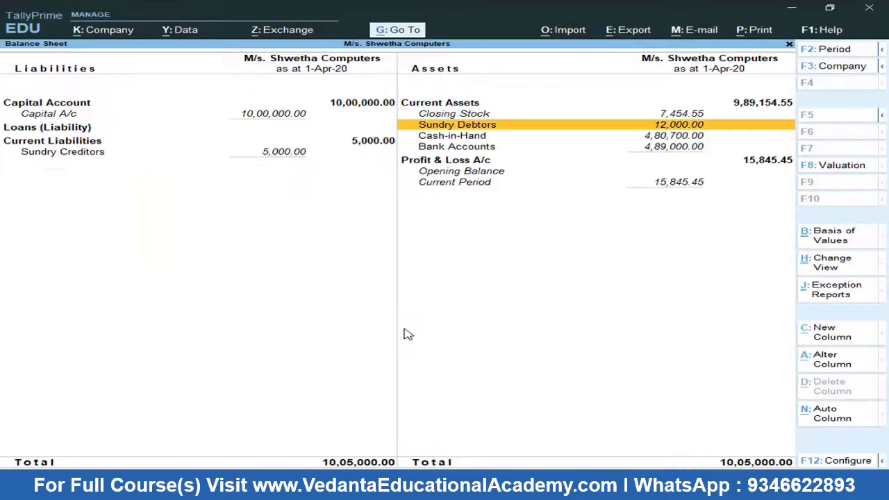
{"action": "key", "text": "ctrl+n"}
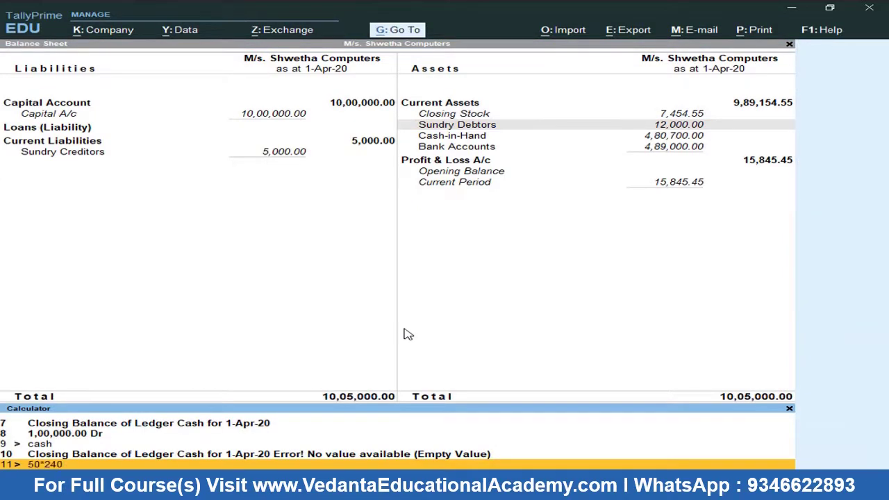
{"action": "key", "text": "Return"}
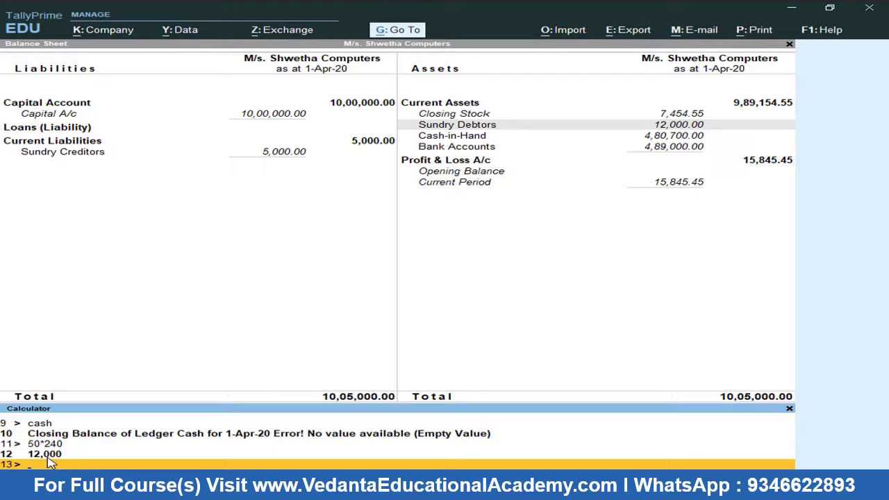
Close the Balance Sheet and start a Receipt voucher with Cash as the account.
{"action": "left_click", "coordinate": [476, 130]}
{"action": "key", "text": "Escape"}
{"action": "key", "text": "Up"}
{"action": "key", "text": "Up"}
{"action": "key", "text": "Up"}
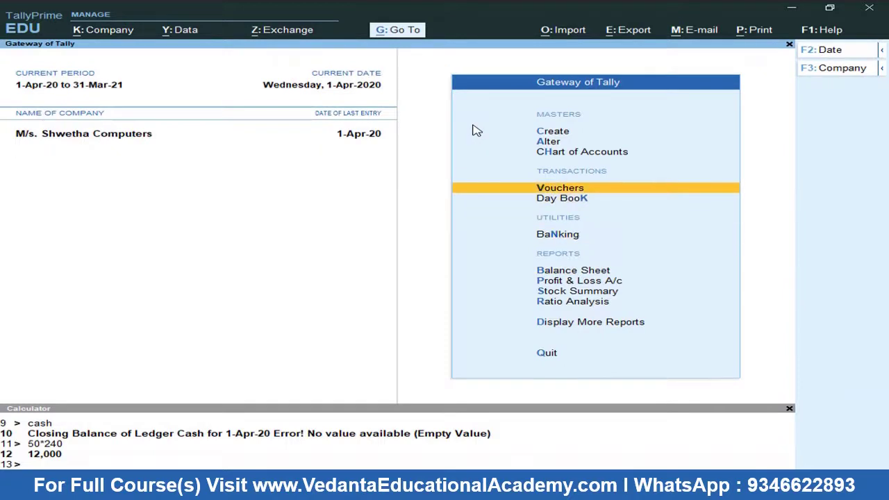
{"action": "key", "text": "Return"}
{"action": "left_click", "coordinate": [854, 140]}
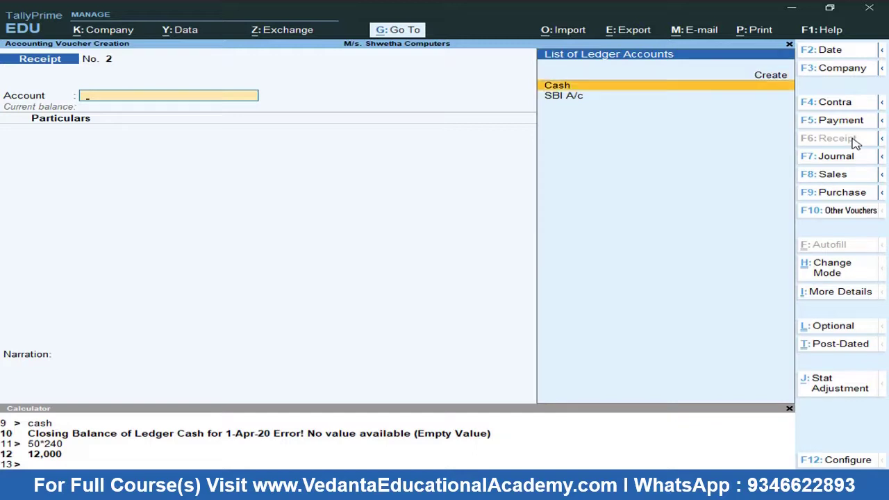
{"action": "key", "text": "Return"}
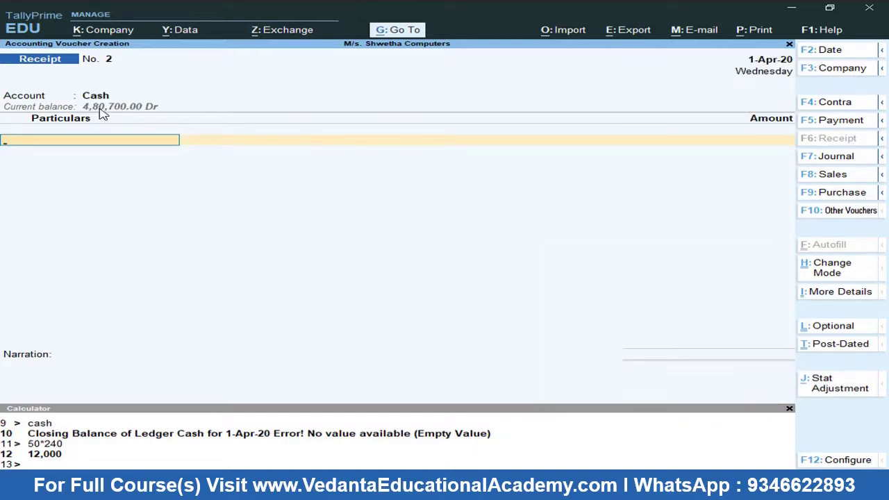
Recheck the customer's cash receipt line in the Word illustration and return to the Receipt voucher.
{"action": "key", "text": "alt+Tab"}
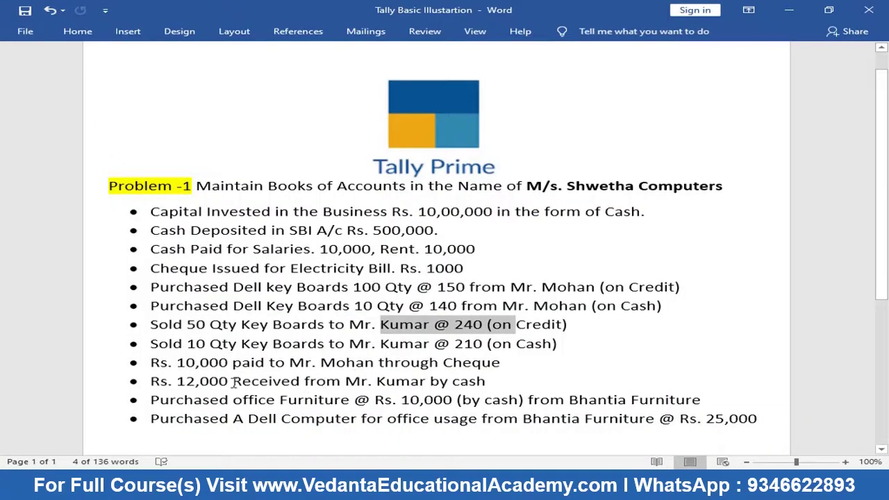
{"action": "left_click_drag", "start_coordinate": [177, 381], "coordinate": [500, 388]}
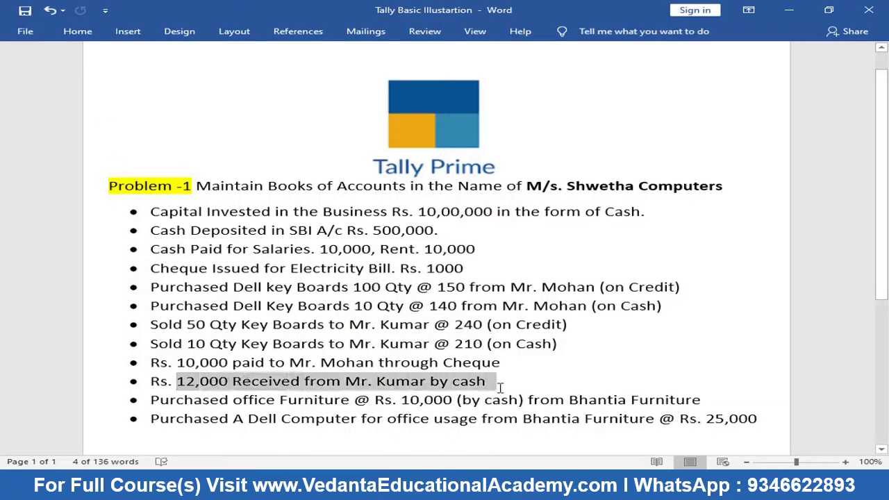
{"action": "key", "text": "alt+Tab"}
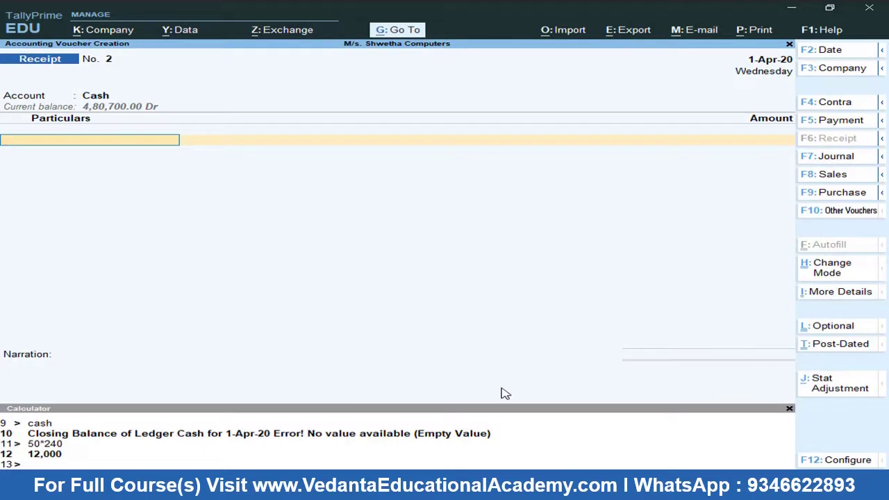
Enter the customer's ledger with an amount of 12,000 and allocate it as Agst Ref to bill 1.
{"action": "type", "text": "Mr"}
{"action": "key", "text": "Down"}
{"action": "key", "text": "Up"}
{"action": "key", "text": "Return"}
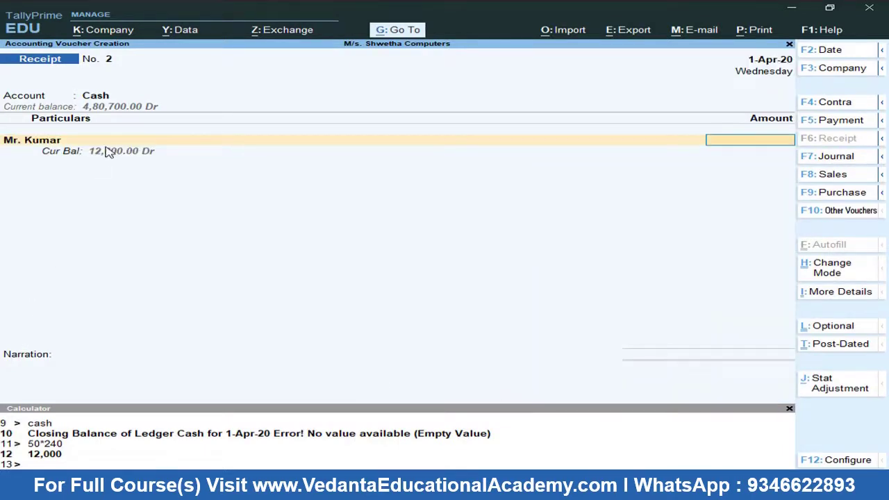
{"action": "type", "text": "12,000"}
{"action": "key", "text": "Return"}
{"action": "key", "text": "Return"}
{"action": "key", "text": "Return"}
{"action": "key", "text": "Return"}
{"action": "key", "text": "Return"}
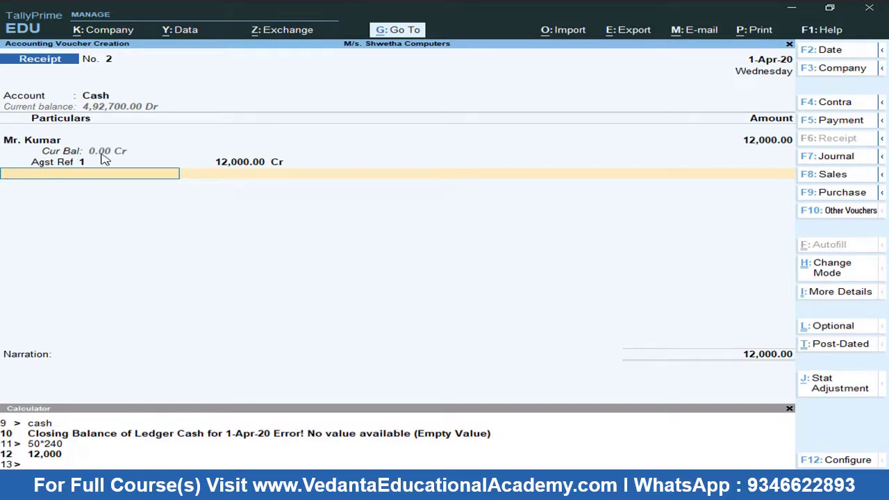
Save the Receipt voucher and return to the Gateway of Tally.
{"action": "key", "text": "ctrl"}
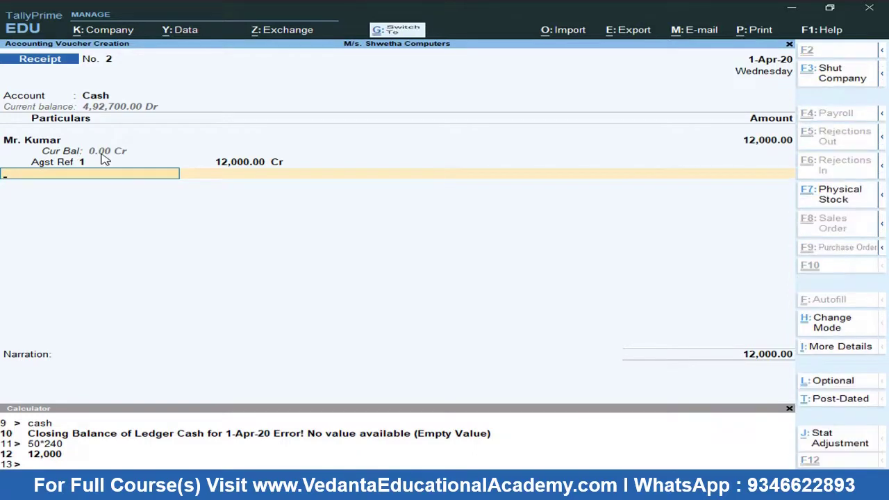
{"action": "key", "text": "ctrl+a"}
{"action": "key", "text": "Escape"}
Open the Balance Sheet in detailed form and examine Sundry Debtors after the customer's cash receipt.
{"action": "key", "text": "Down"}
{"action": "key", "text": "Down"}
{"action": "key", "text": "Down"}
{"action": "key", "text": "Down"}
{"action": "key", "text": "Up"}
{"action": "key", "text": "Return"}
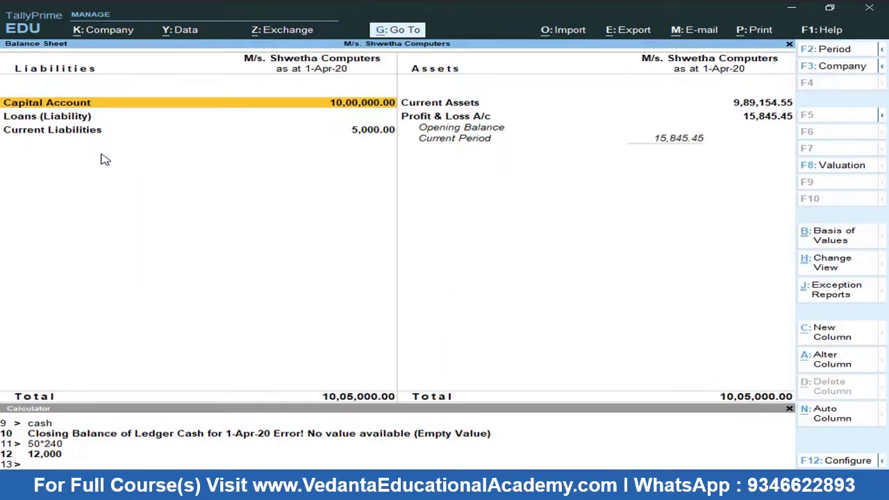
{"action": "key", "text": "alt+F5"}
{"action": "key", "text": "Right"}
{"action": "key", "text": "Down"}
{"action": "key", "text": "Down"}
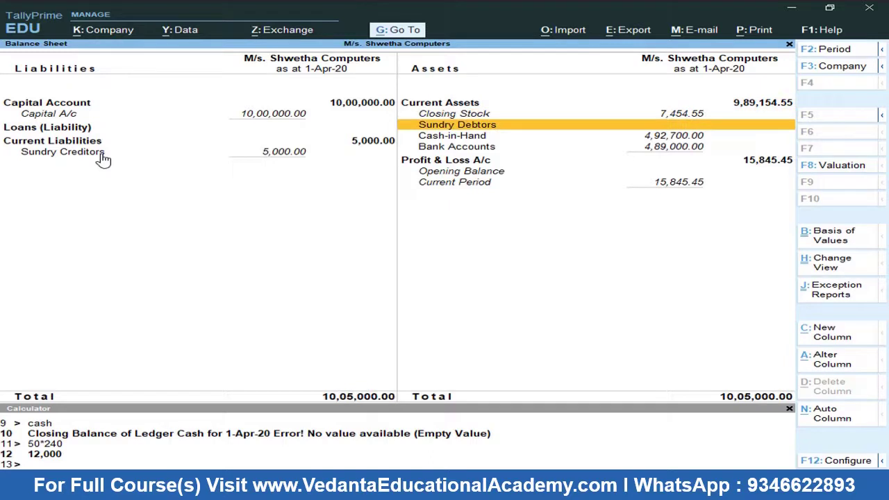
Close the Balance Sheet and switch to the Word illustration to read the office furniture cash purchase line.
{"action": "key", "text": "Escape"}
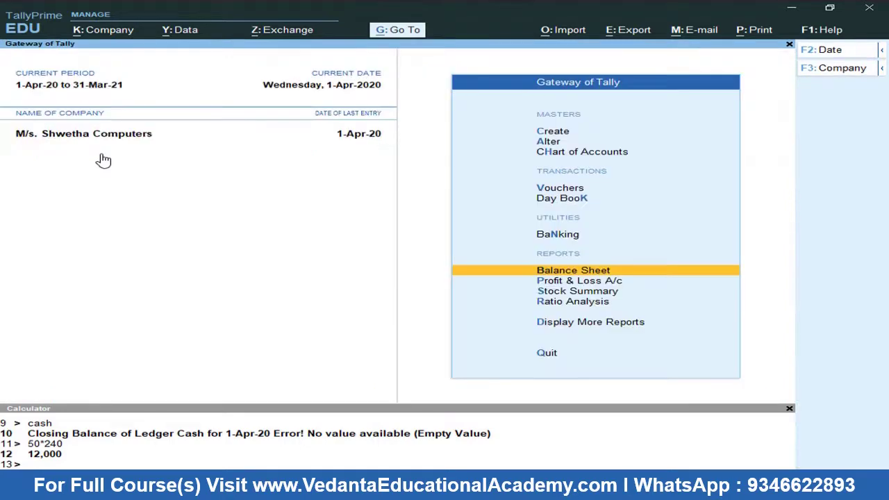
{"action": "key", "text": "alt+Tab"}
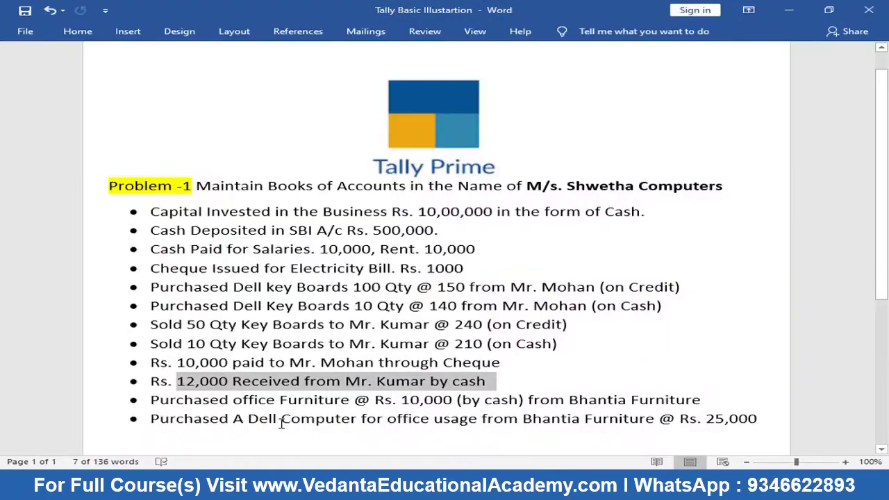
{"action": "left_click_drag", "start_coordinate": [153, 397], "coordinate": [697, 401]}
Append the voucher code -F9 to both Dell keyboard purchase lines, credit and cash, in the illustration.
{"action": "left_click_drag", "start_coordinate": [233, 285], "coordinate": [342, 287]}
{"action": "left_click", "coordinate": [716, 290]}
{"action": "type", "text": "-f9"}
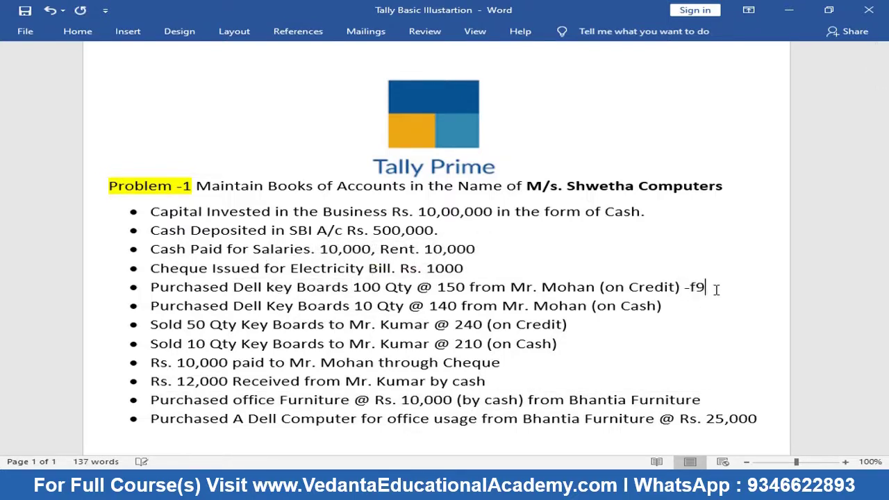
{"action": "key", "text": "BackSpace"}
{"action": "key", "text": "BackSpace"}
{"action": "type", "text": "F9"}
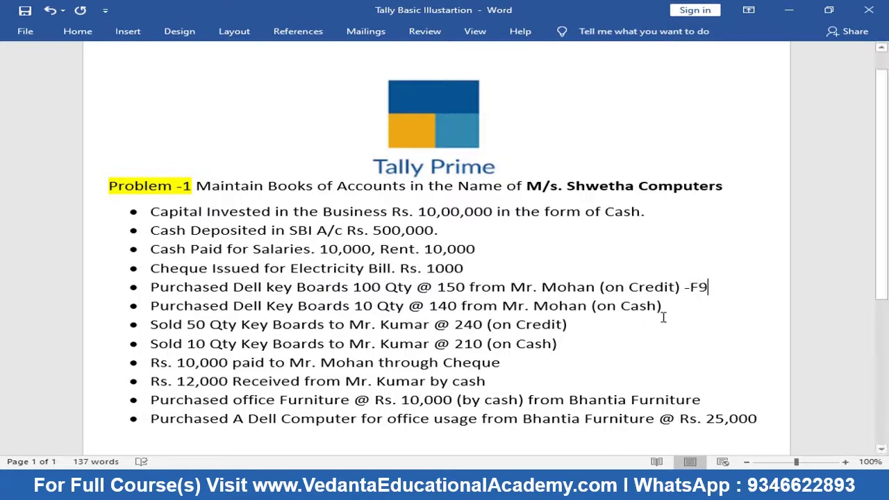
{"action": "type", "text": "-F9"}
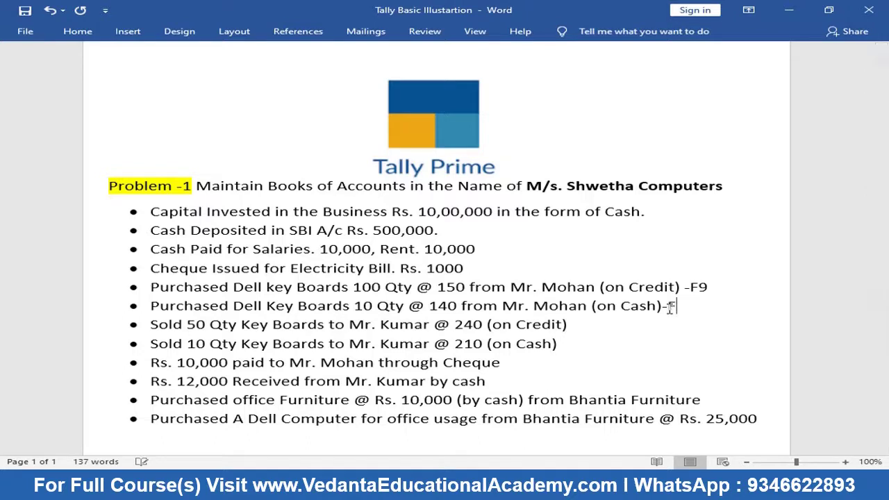
Mark the credit and cash keyboard sales lines in the illustration with the voucher code F8.
{"action": "left_click", "coordinate": [568, 325]}
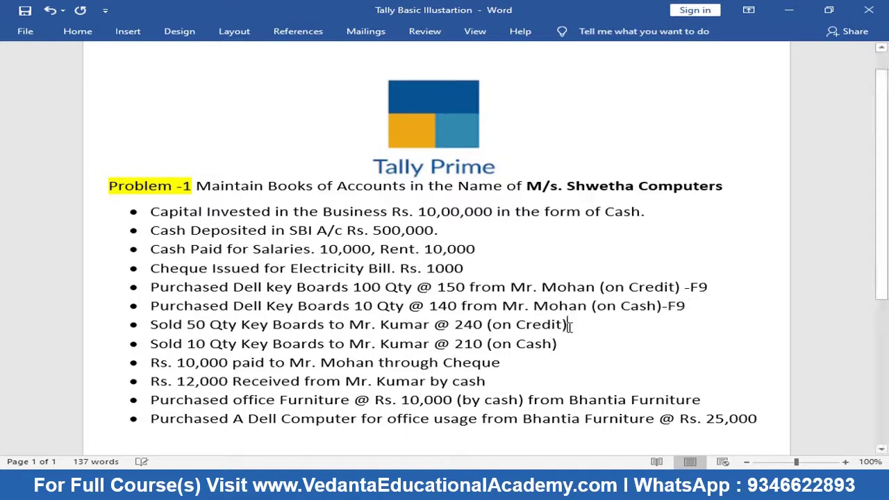
{"action": "type", "text": "-F8"}
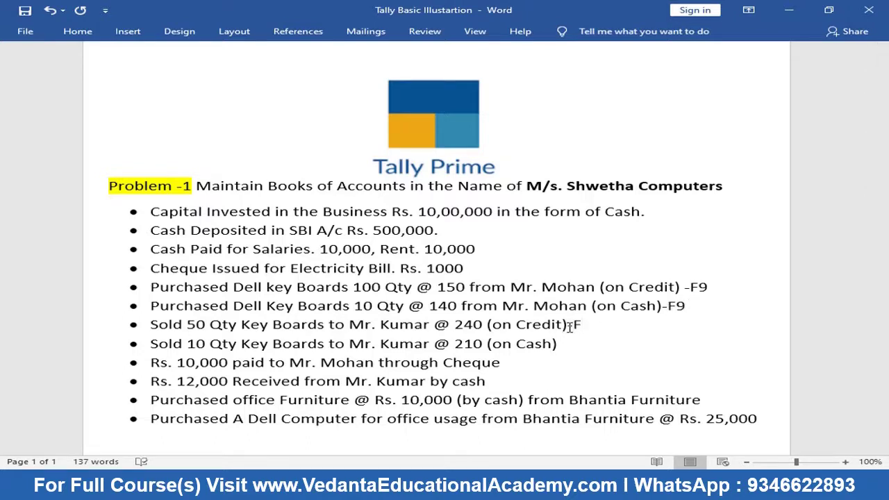
{"action": "left_click", "coordinate": [587, 343]}
{"action": "type", "text": "F8"}
{"action": "left_click", "coordinate": [715, 400]}
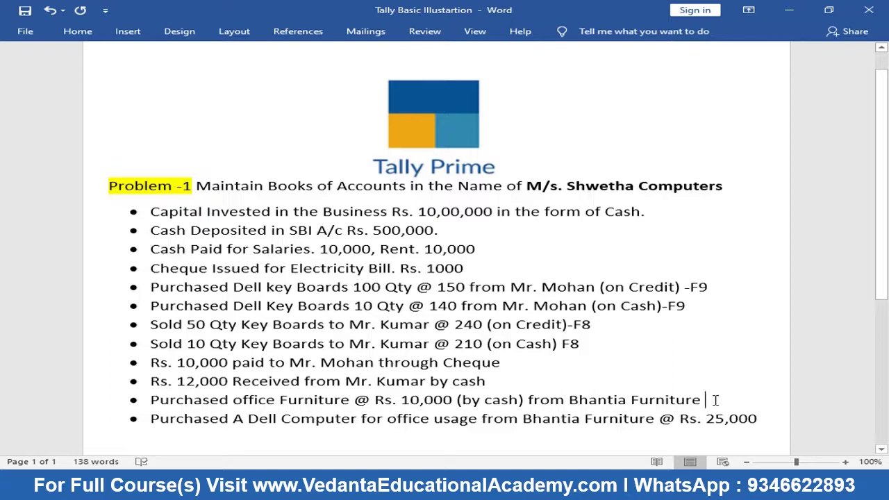
Switch to TallyPrime, open voucher entry from the Gateway of Tally and change the voucher type to Journal.
{"action": "key", "text": "alt+Tab"}
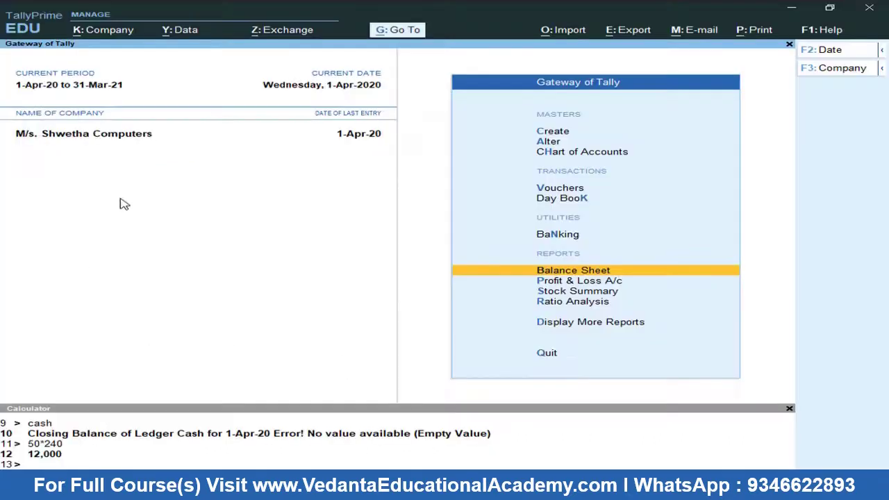
{"action": "key", "text": "Up"}
{"action": "key", "text": "Up"}
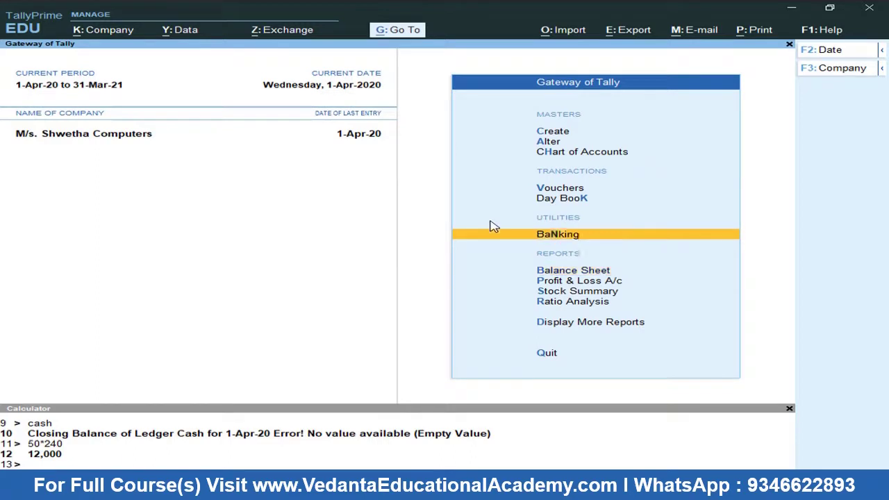
{"action": "key", "text": "Return"}
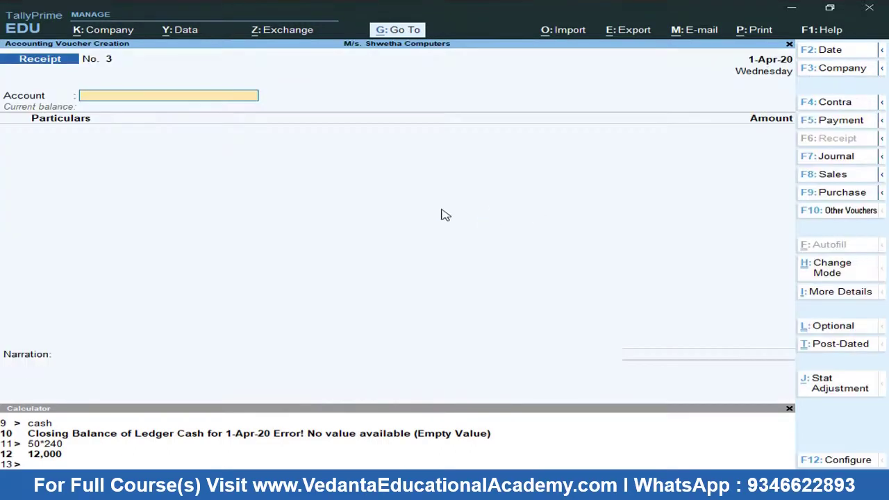
{"action": "key", "text": "F8"}
{"action": "key", "text": "F9"}
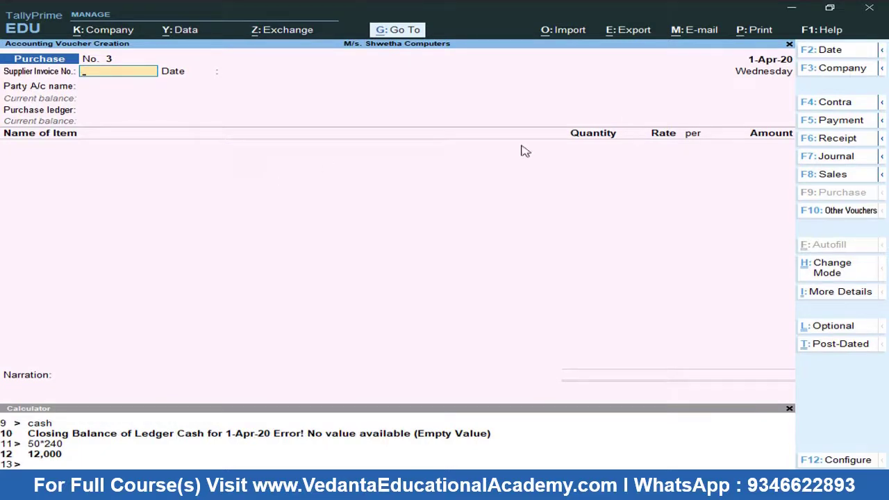
{"action": "left_click", "coordinate": [833, 159]}
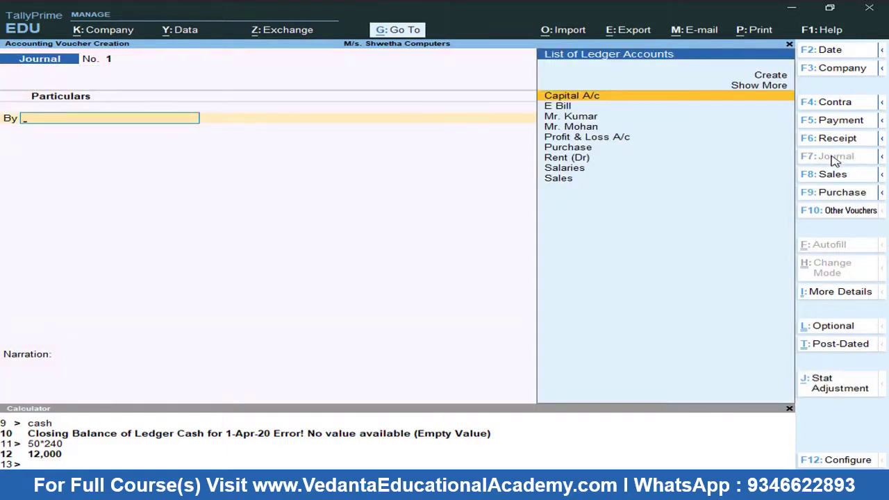
Return to the Word illustration and highlight the office furniture item in its purchase line to review it.
{"action": "key", "text": "alt+Tab"}
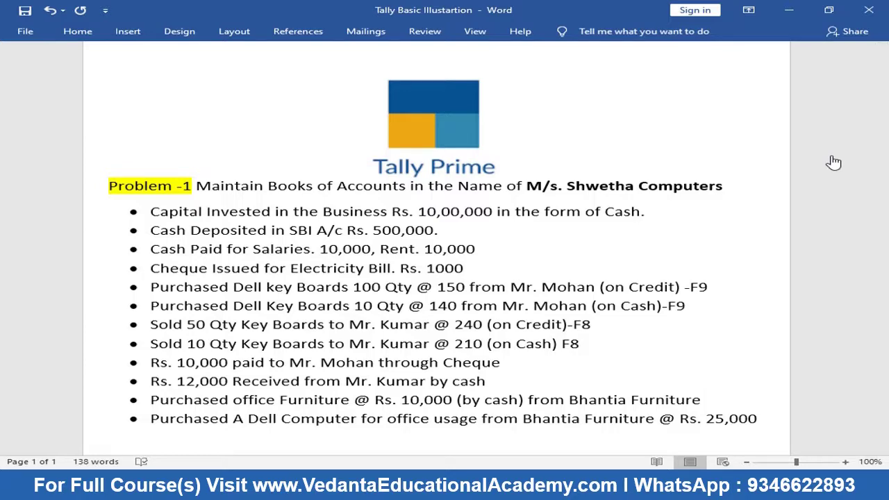
{"action": "key", "text": "alt+Tab"}
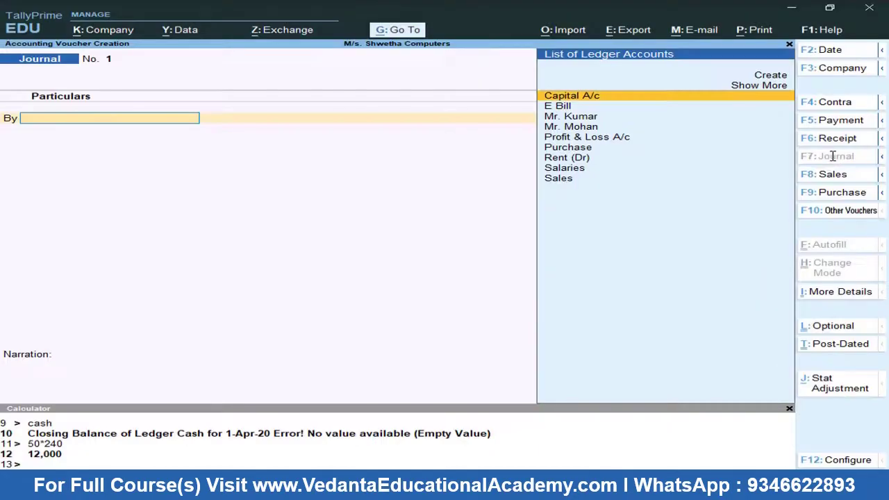
{"action": "key", "text": "alt+Tab"}
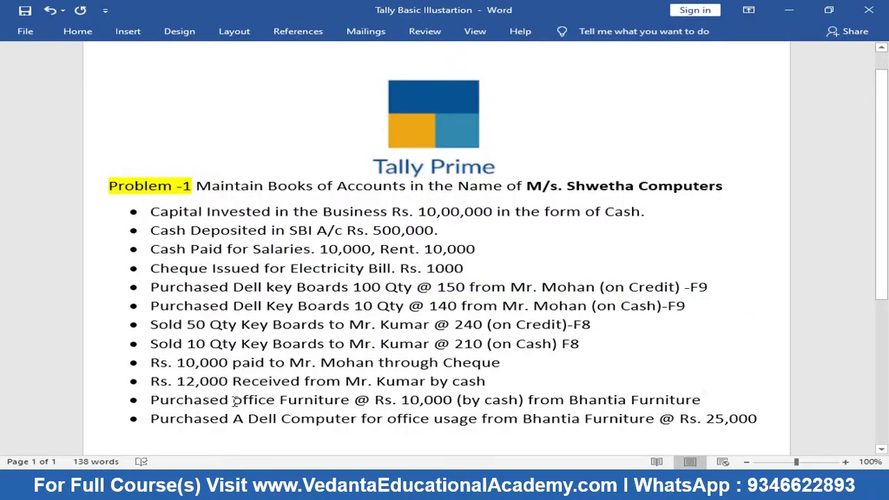
{"action": "left_click_drag", "start_coordinate": [233, 400], "coordinate": [319, 399]}
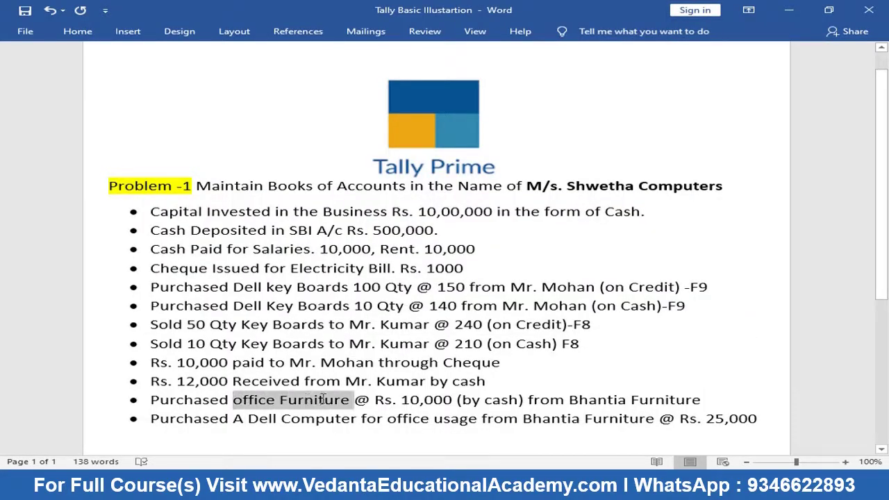